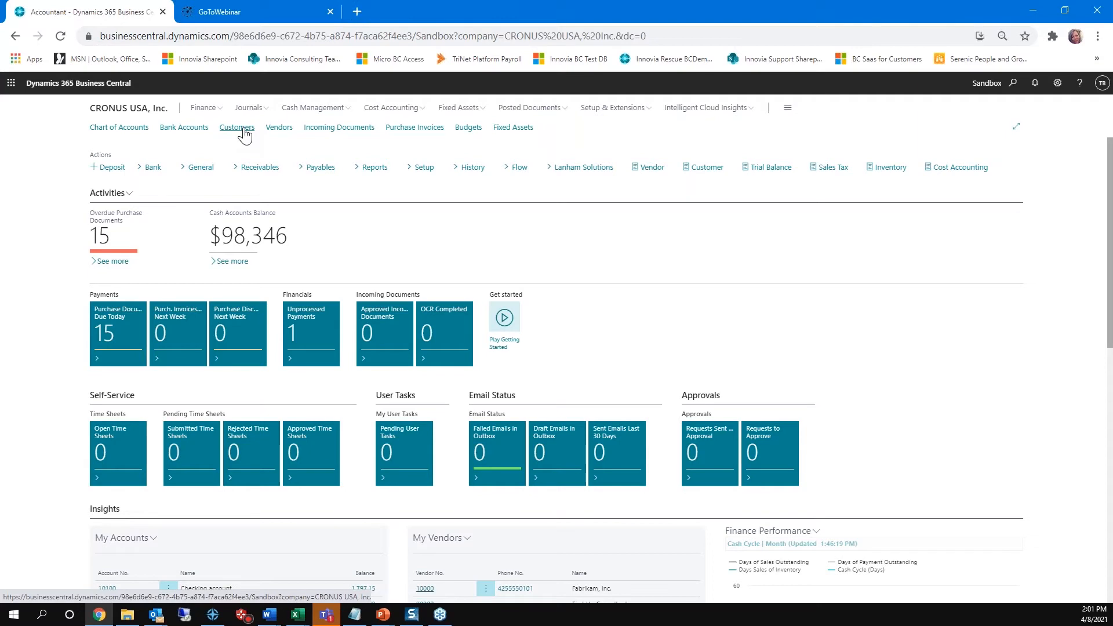
Step: Open the customer card for Adatum Corporation and bring up its EMAIL document sending profile for editing
{"action": "left_click", "coordinate": [244, 133]}
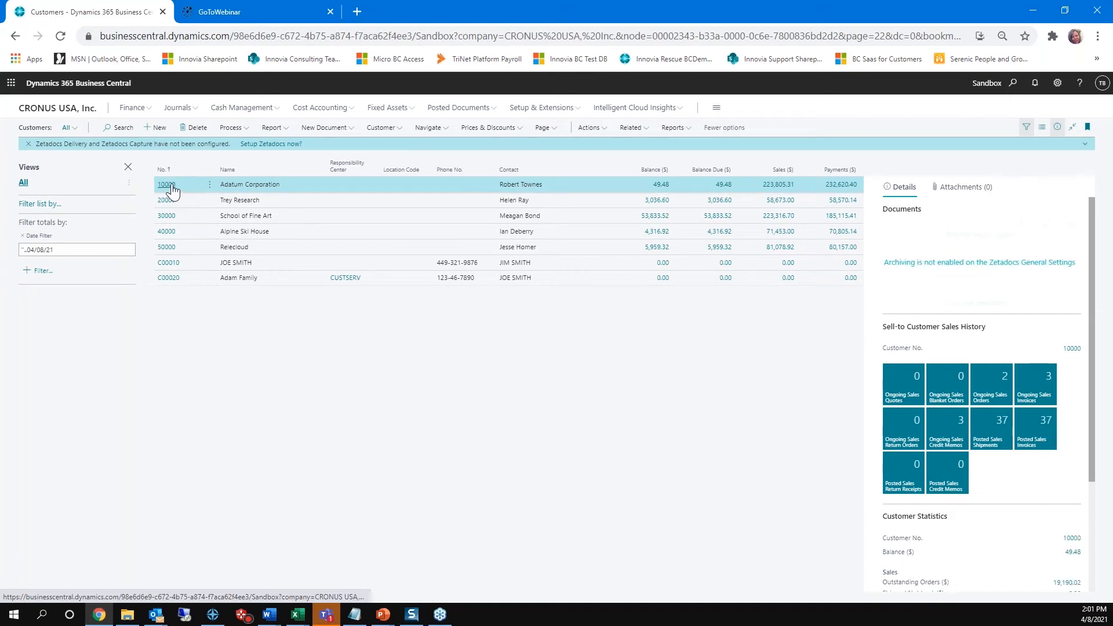
{"action": "left_click", "coordinate": [166, 185]}
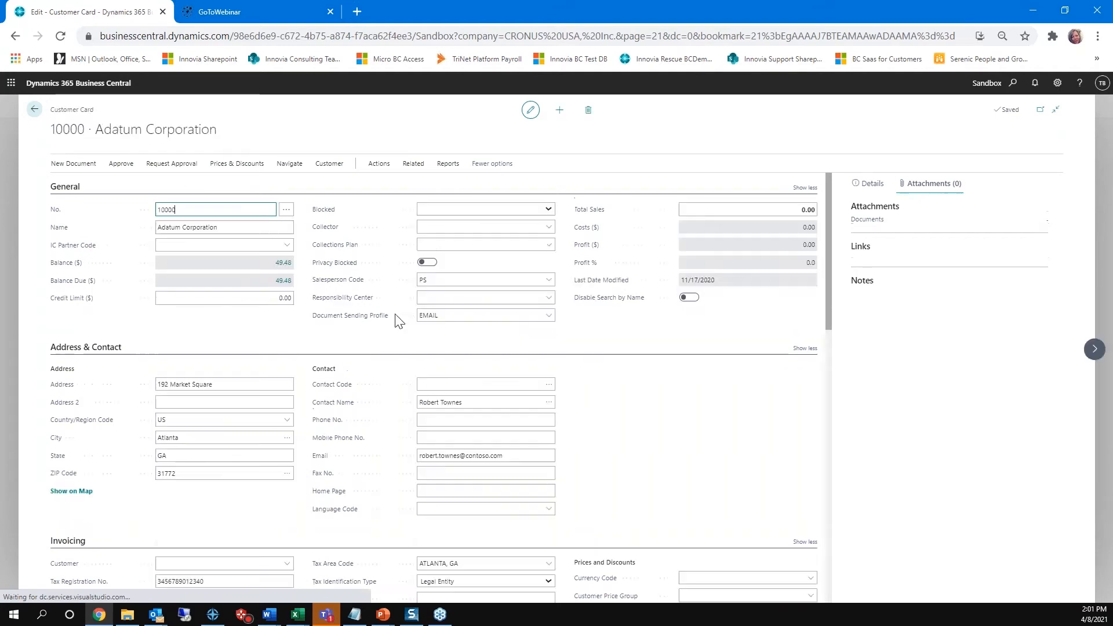
{"action": "left_click", "coordinate": [552, 332]}
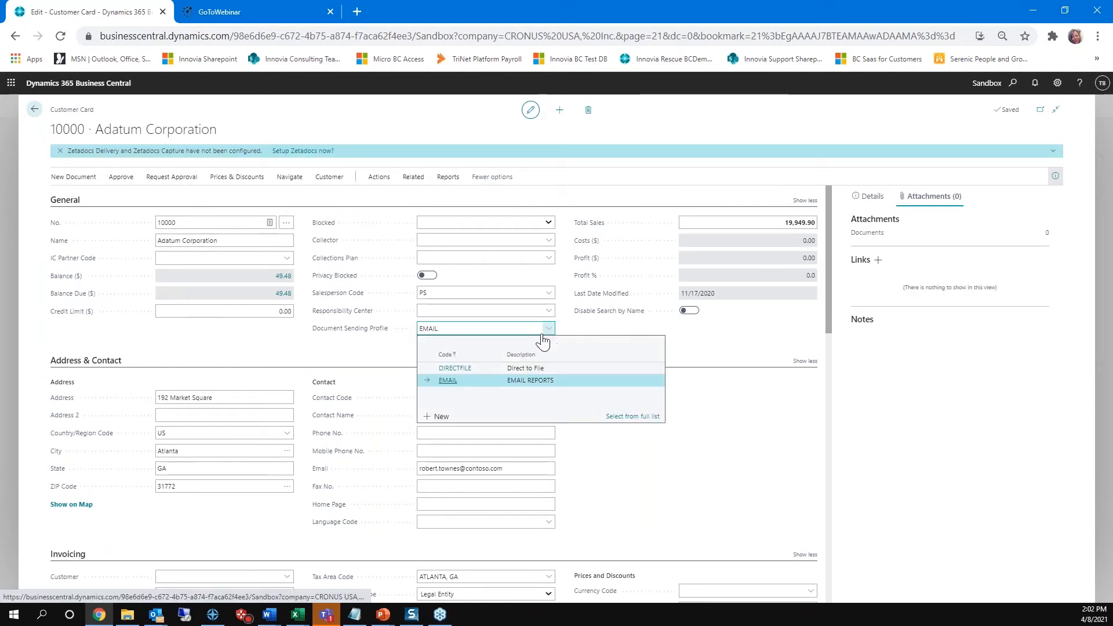
{"action": "left_click", "coordinate": [633, 419]}
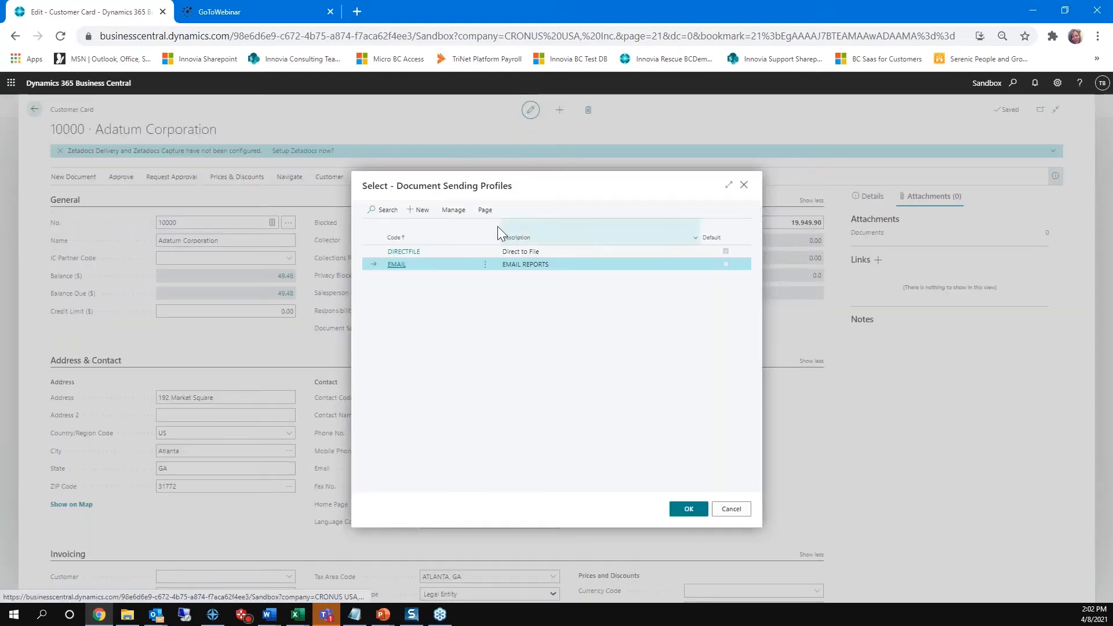
{"action": "left_click", "coordinate": [452, 210]}
{"action": "left_click", "coordinate": [380, 230]}
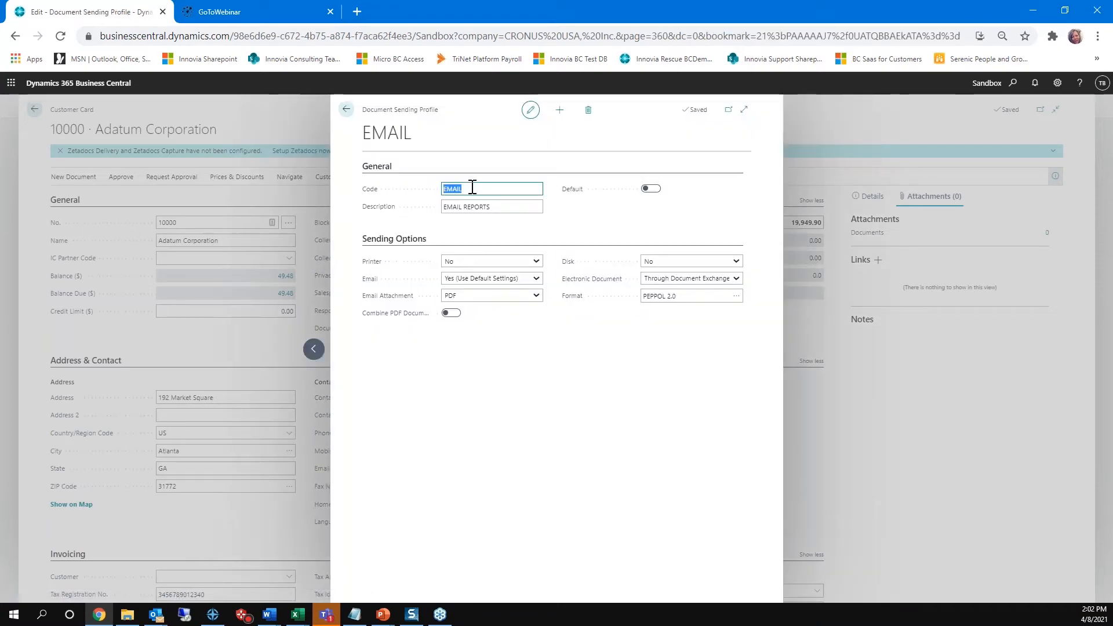
Step: Choose PDF as the email attachment and Through Document Exchange Service for electronic documents, and apply the EMAIL profile to the customer
{"action": "left_click", "coordinate": [498, 205]}
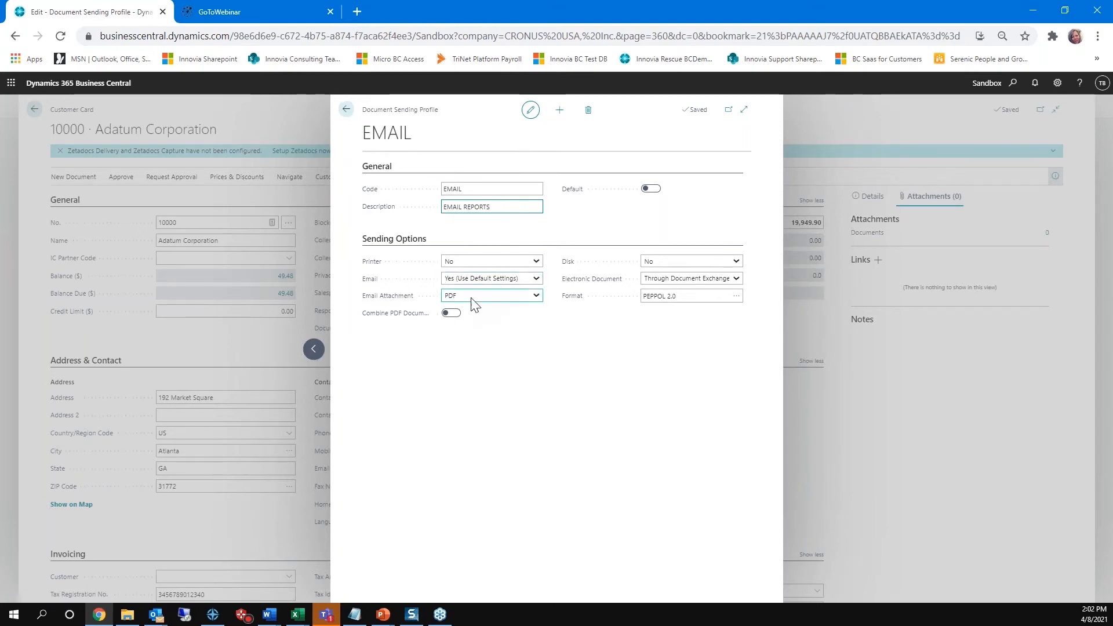
{"action": "left_click", "coordinate": [536, 296]}
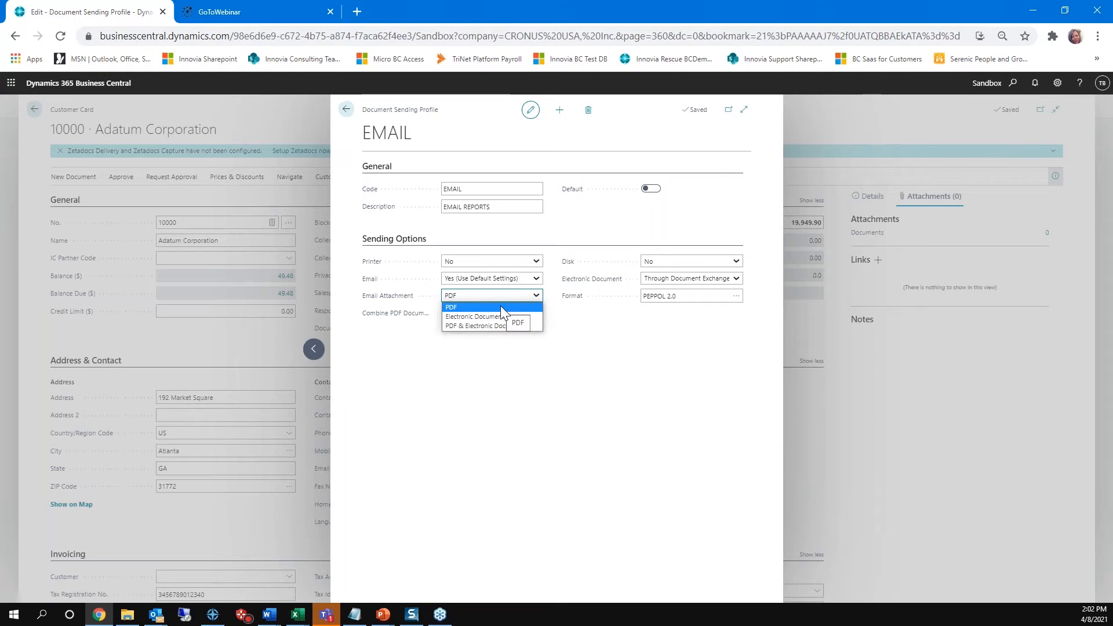
{"action": "left_click", "coordinate": [501, 308]}
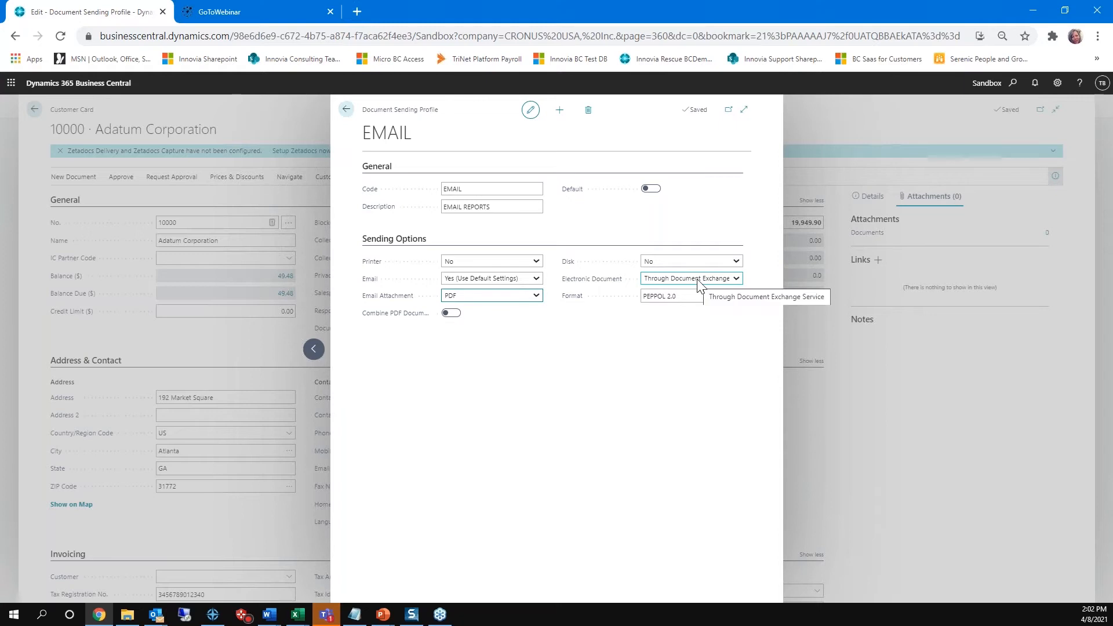
{"action": "left_click", "coordinate": [736, 279]}
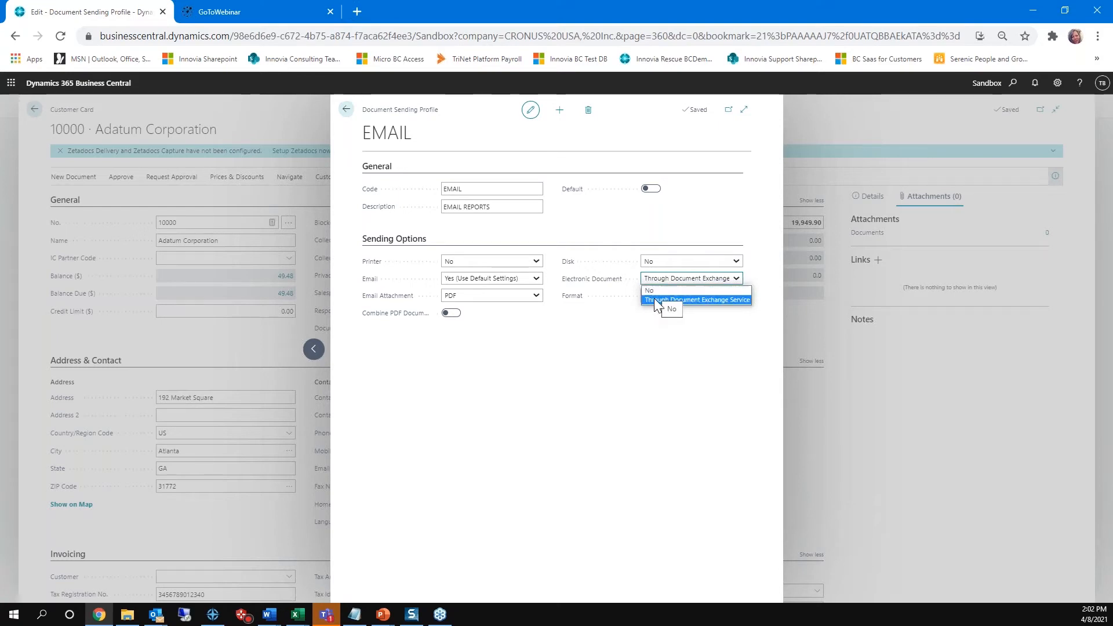
{"action": "left_click", "coordinate": [658, 299]}
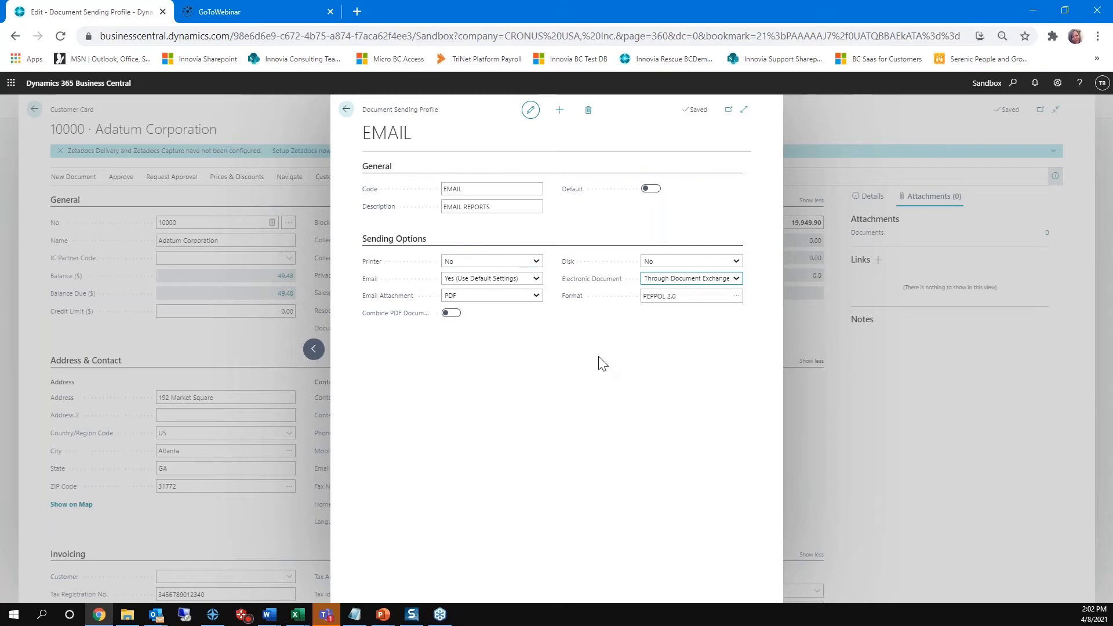
{"action": "left_click", "coordinate": [347, 111]}
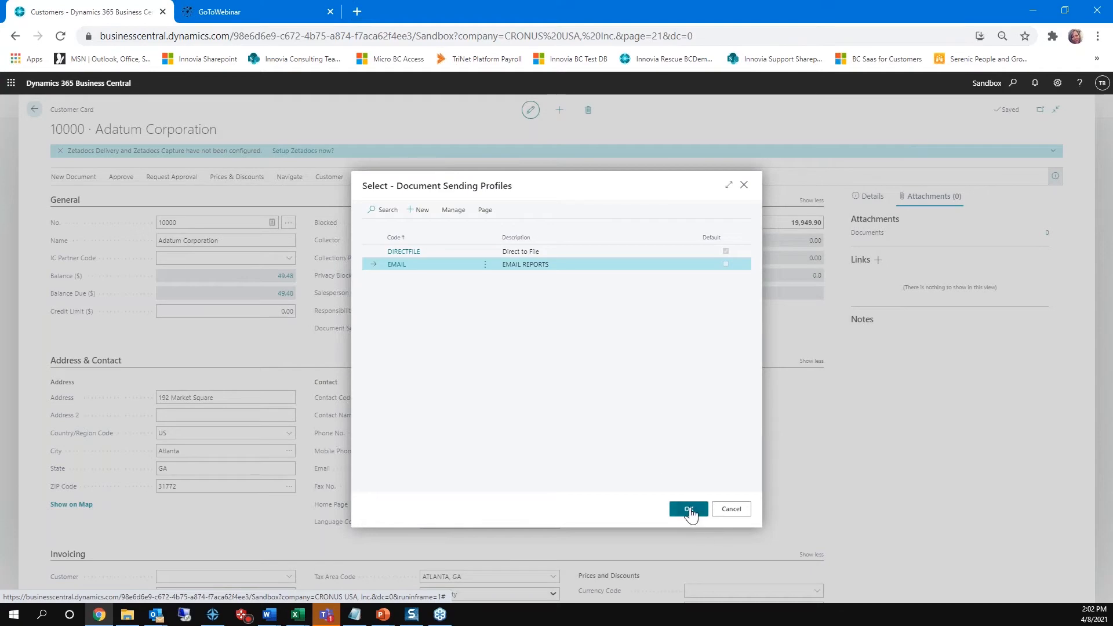
{"action": "left_click", "coordinate": [689, 509]}
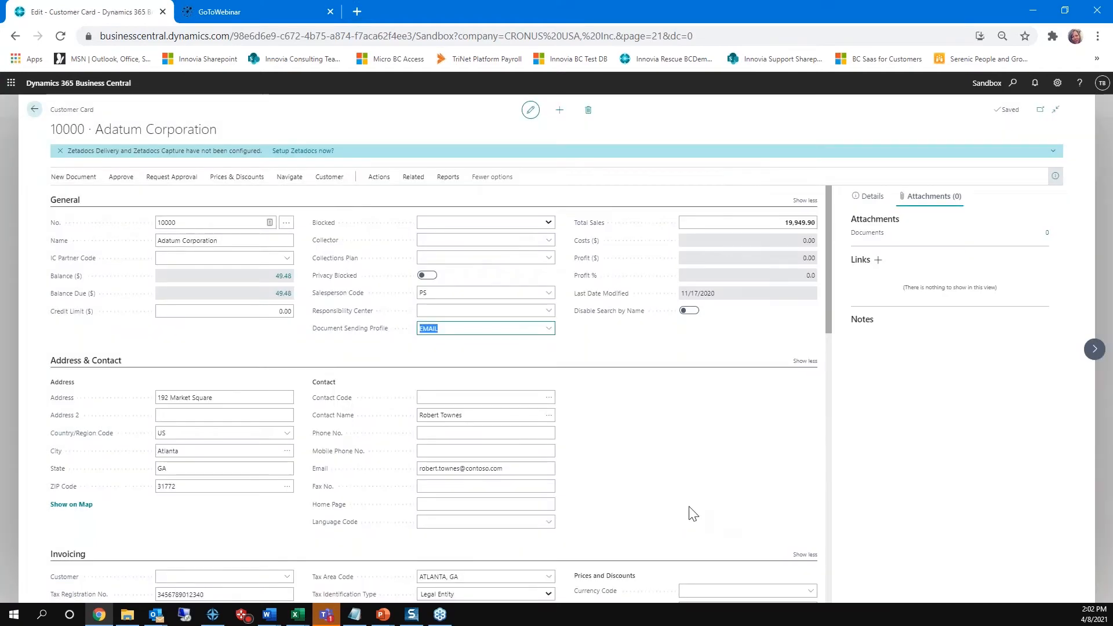
Step: Open the document layouts related to this customer in an enlarged view
{"action": "left_click", "coordinate": [411, 180]}
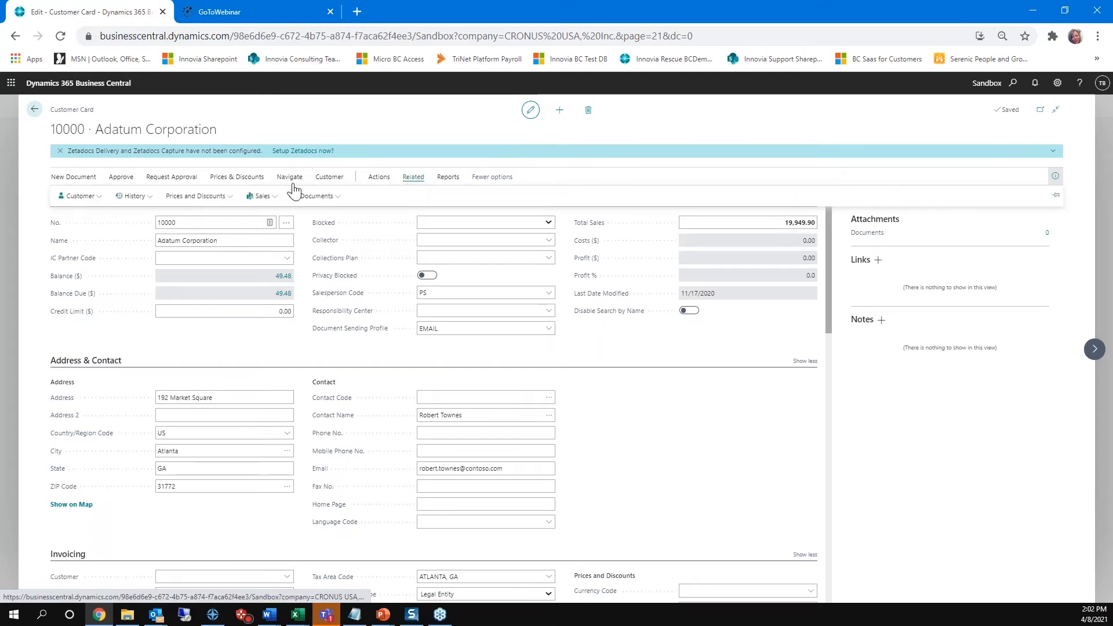
{"action": "left_click", "coordinate": [81, 197]}
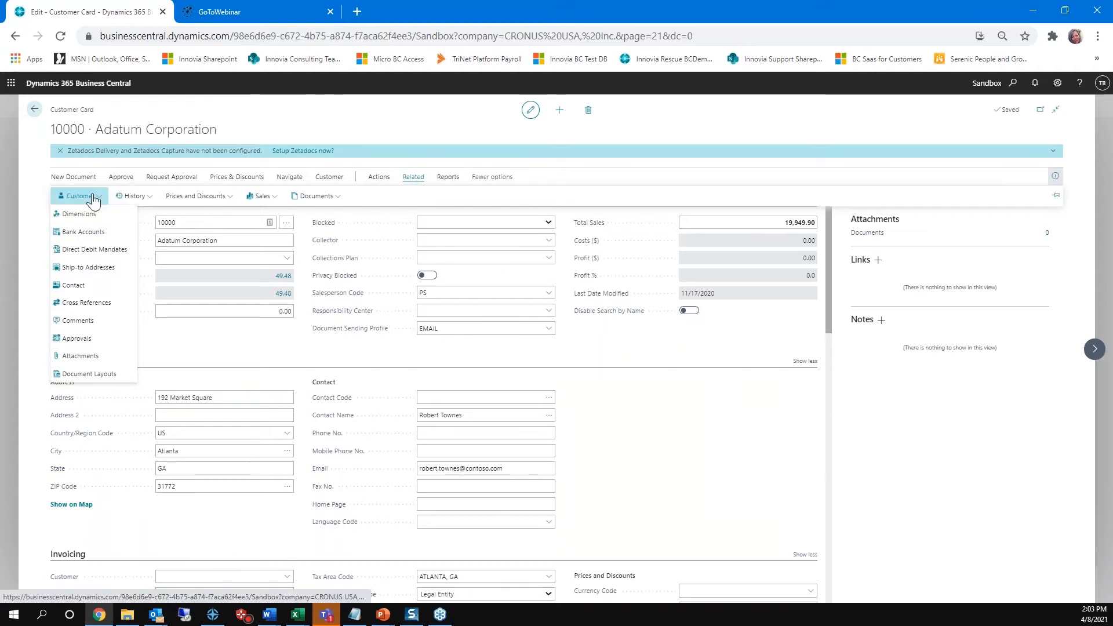
{"action": "left_click", "coordinate": [82, 374]}
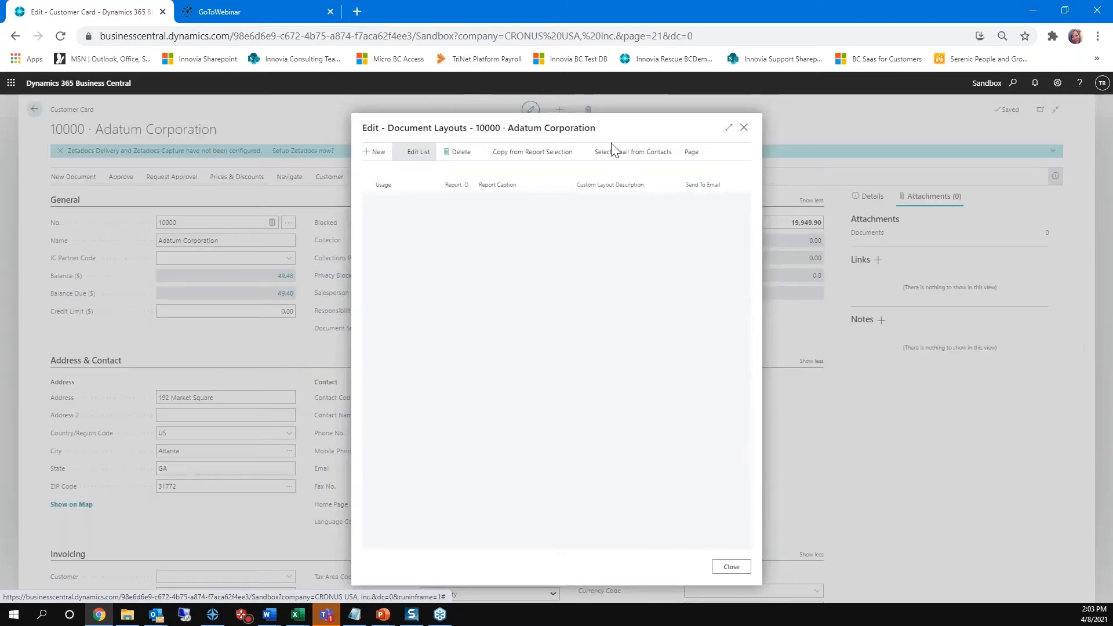
{"action": "left_click", "coordinate": [729, 127]}
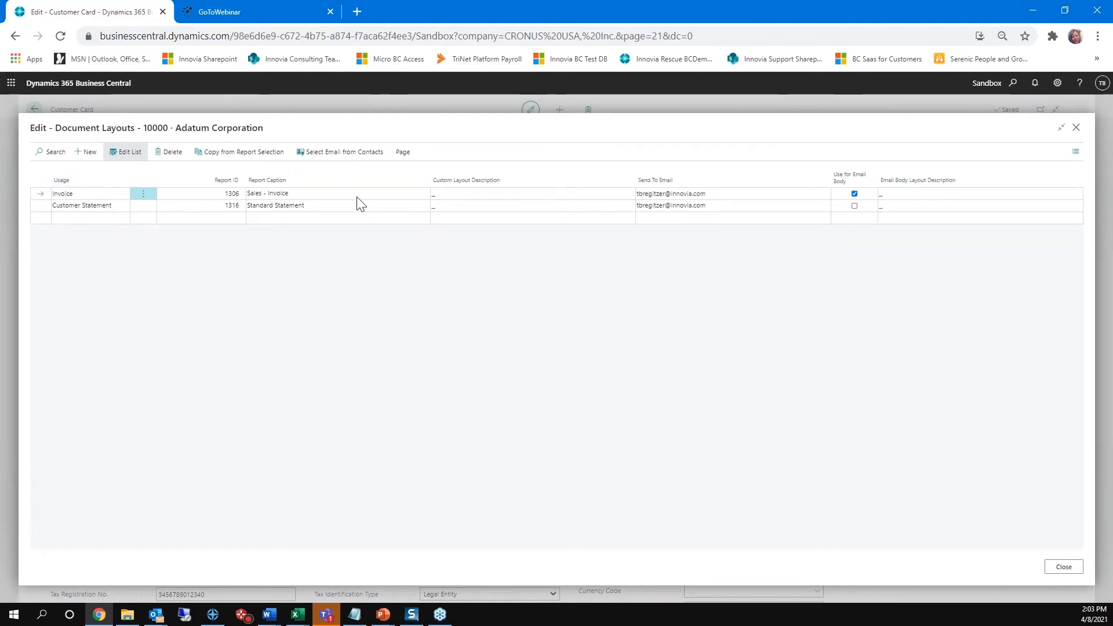
Step: Select Invoice as the first layout's usage, check its report and send-to email address, and close the layouts
{"action": "left_click", "coordinate": [107, 198]}
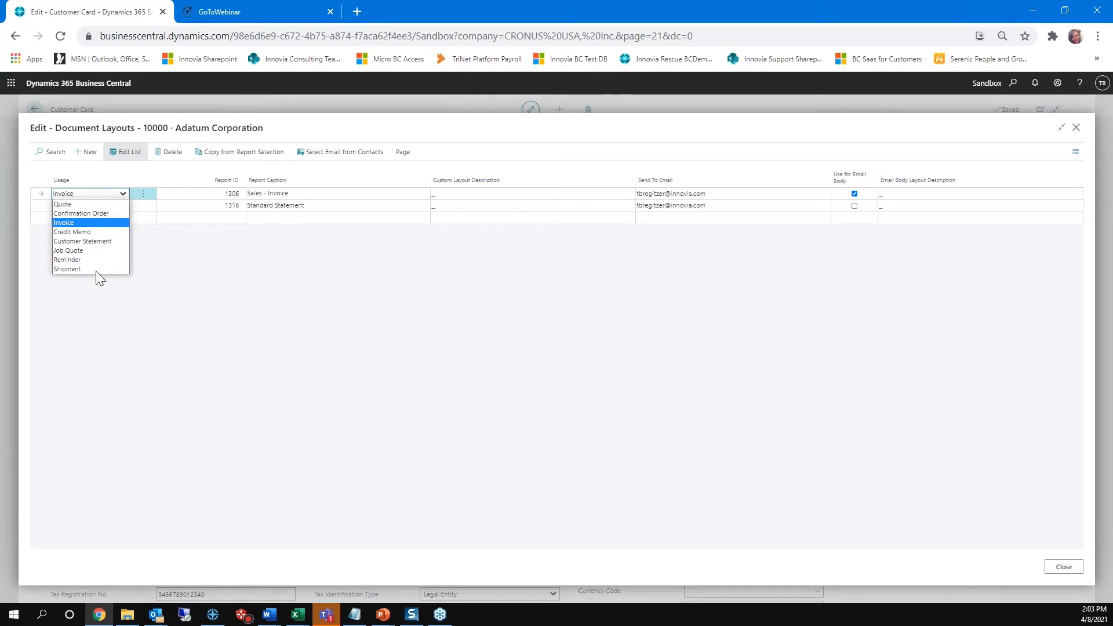
{"action": "left_click", "coordinate": [71, 225]}
{"action": "left_click", "coordinate": [194, 198]}
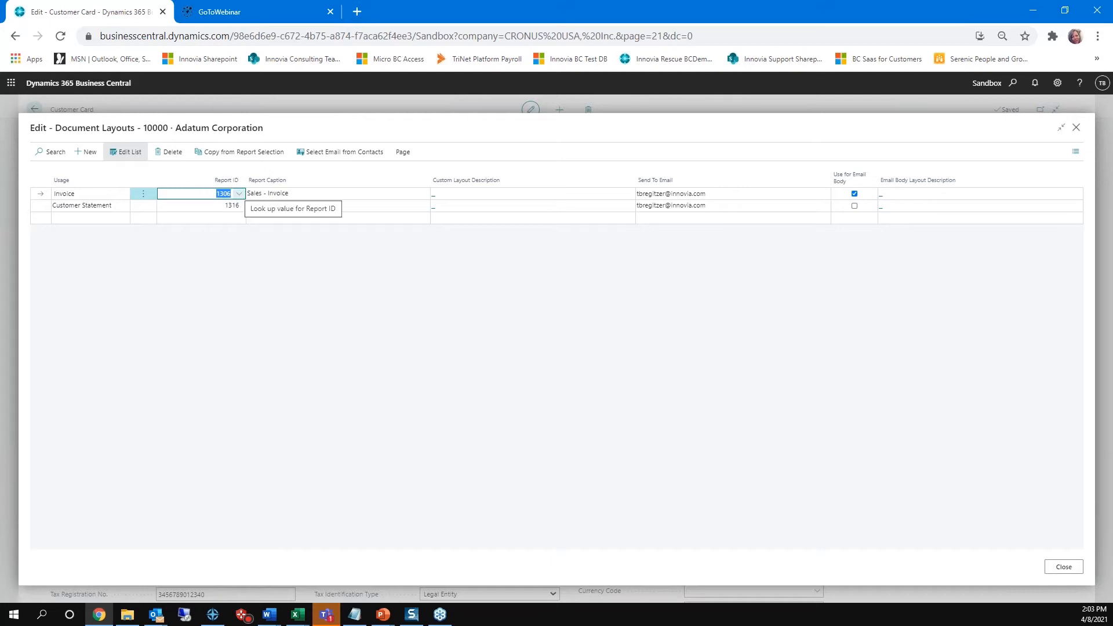
{"action": "left_click", "coordinate": [330, 193]}
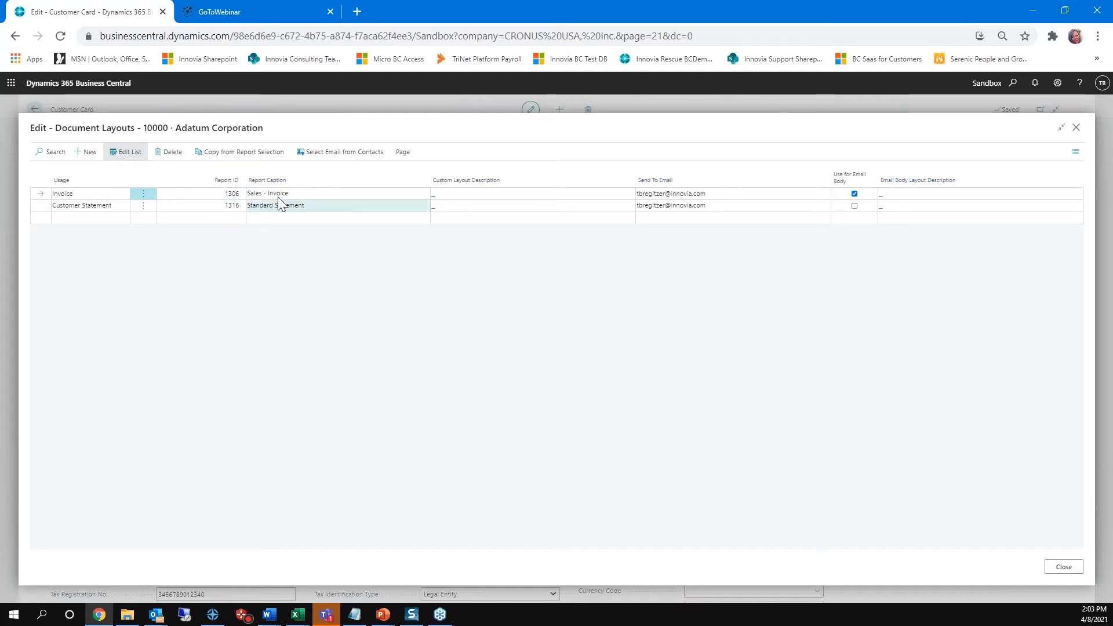
{"action": "left_click_drag", "start_coordinate": [728, 193], "coordinate": [605, 193]}
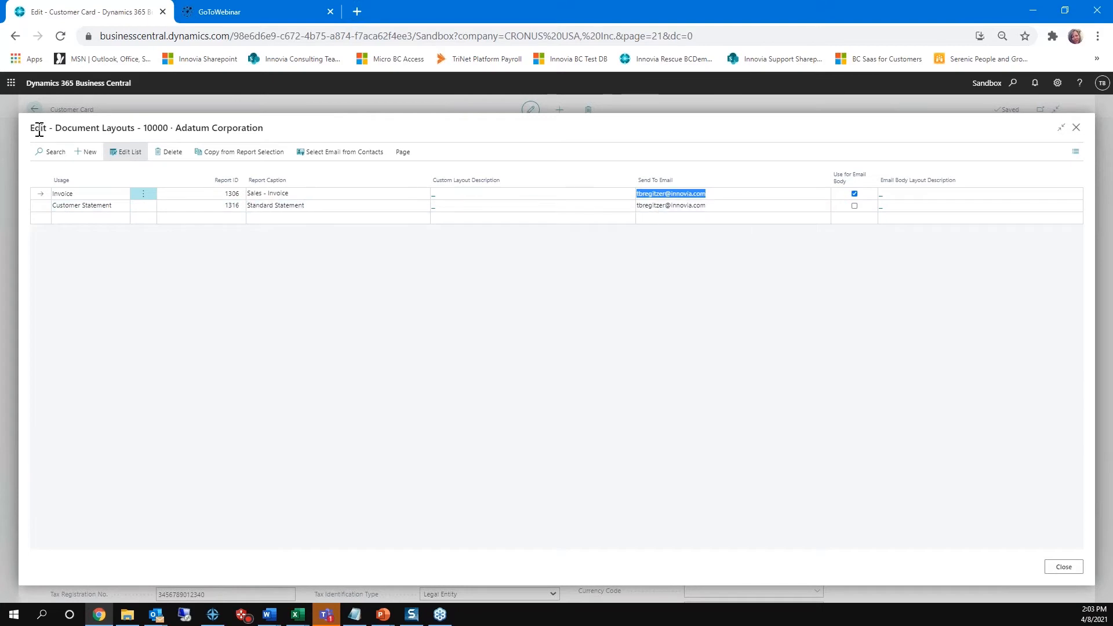
{"action": "left_click", "coordinate": [1064, 568]}
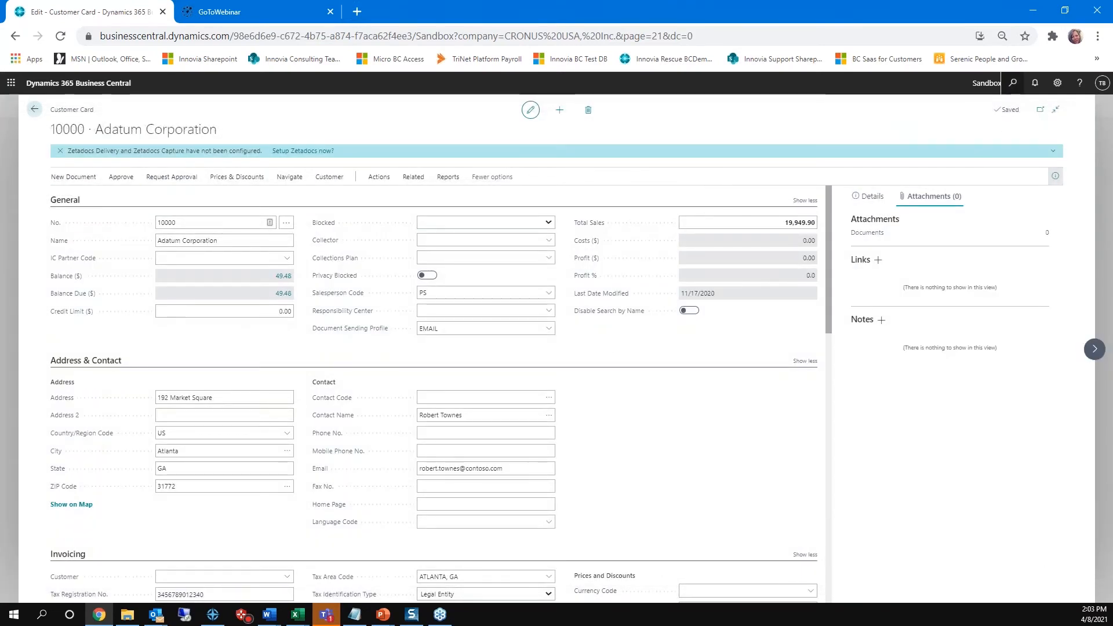
Step: Search for smtp, open SMTP Mail Setup to check the user ID and password fields, and return to the customer card
{"action": "left_click", "coordinate": [1012, 83]}
{"action": "type", "text": "smtp"}
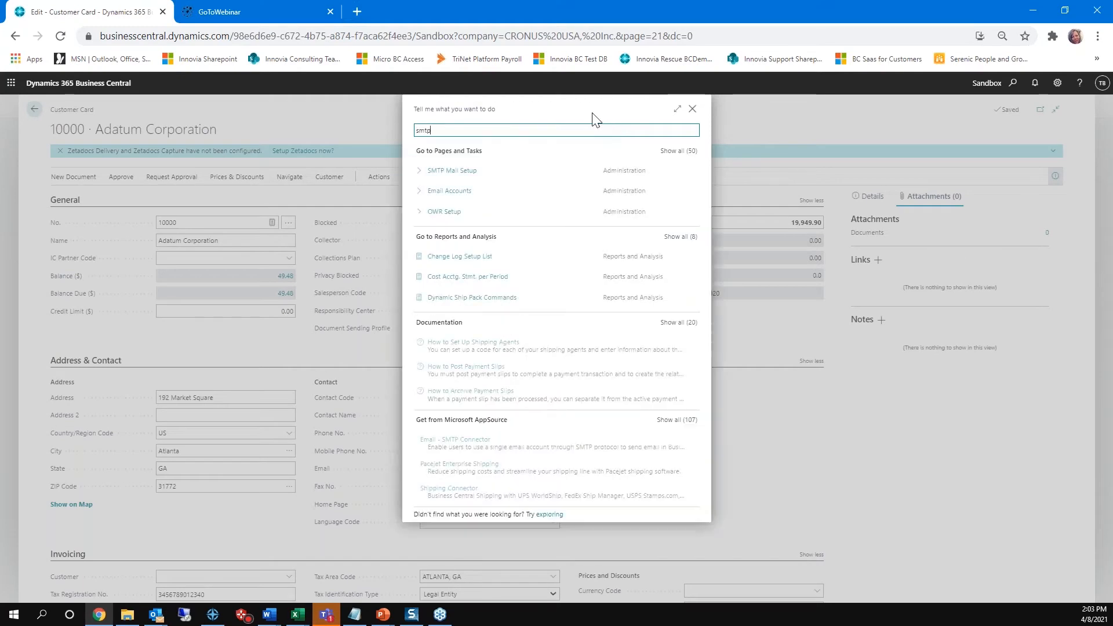
{"action": "left_click", "coordinate": [444, 180]}
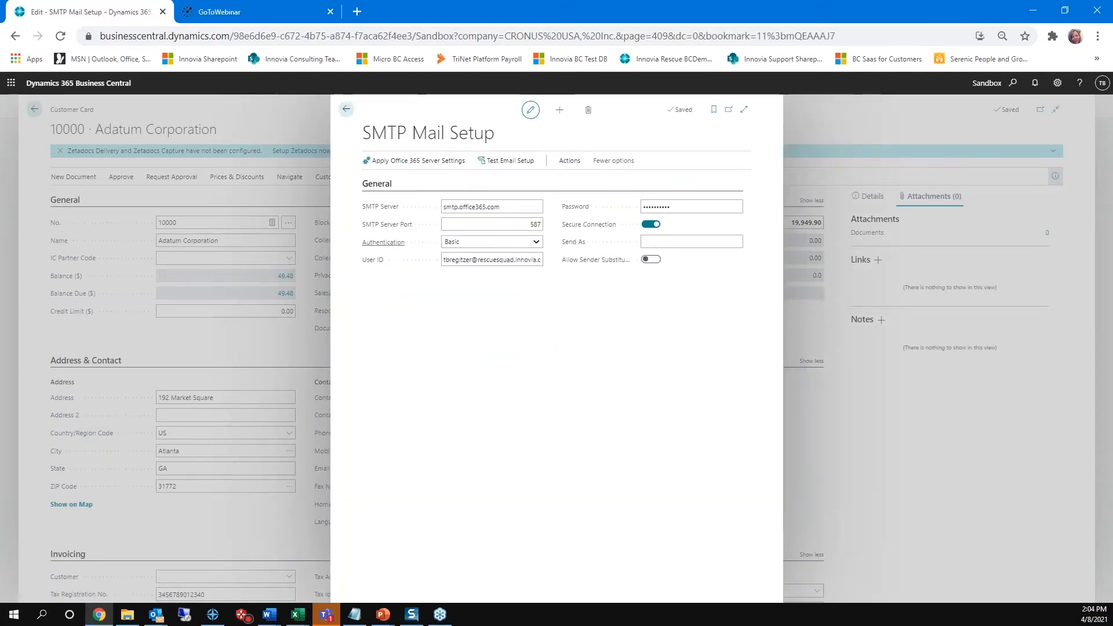
{"action": "left_click", "coordinate": [444, 259]}
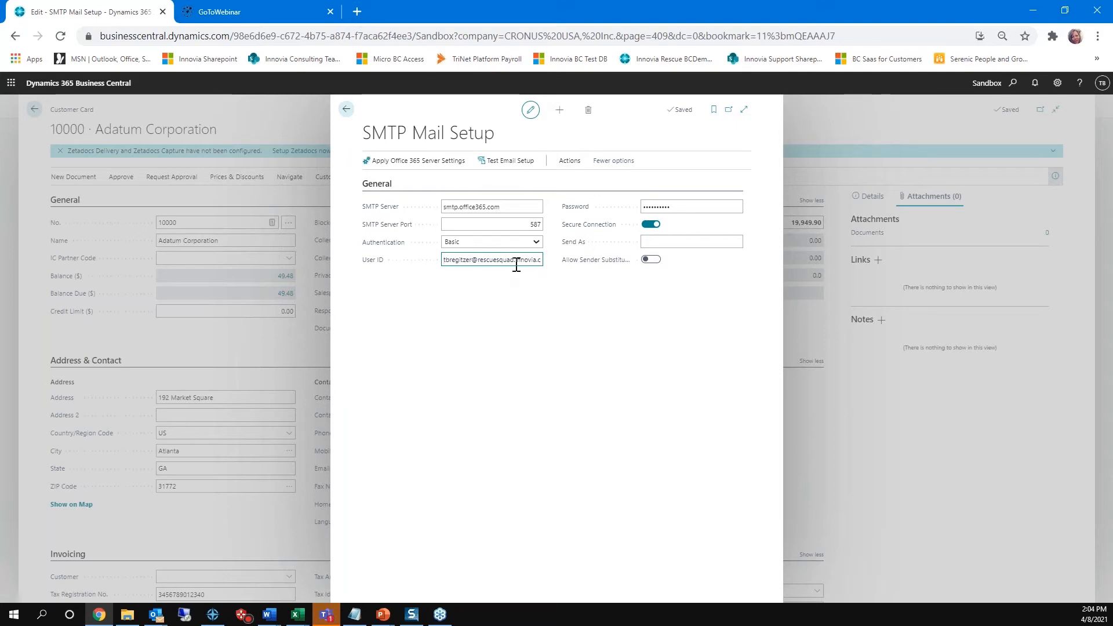
{"action": "left_click", "coordinate": [684, 207]}
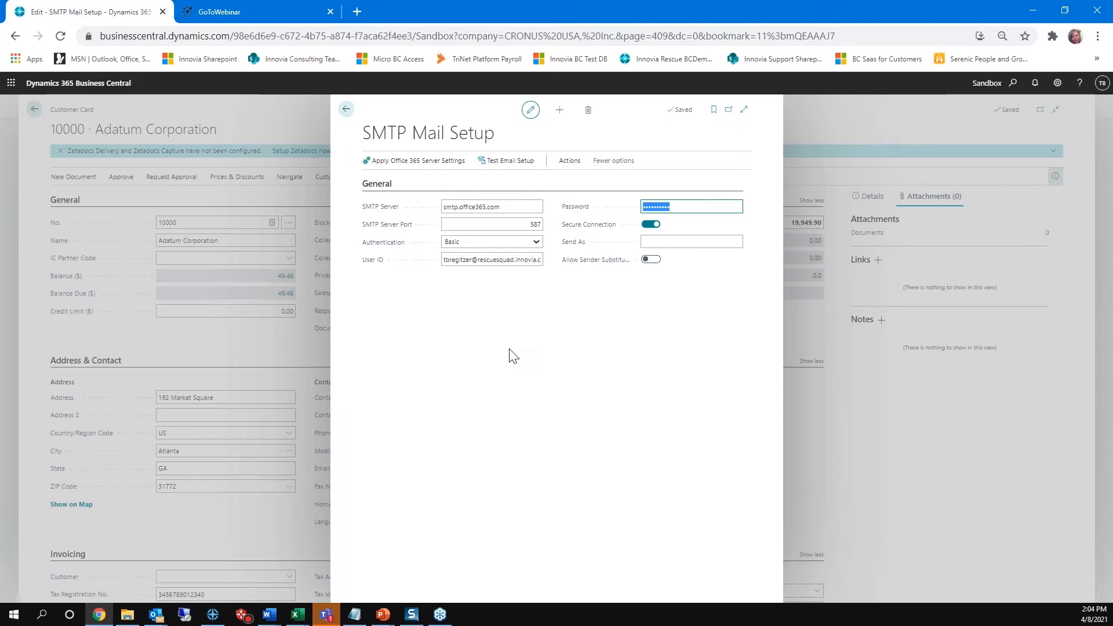
{"action": "left_click", "coordinate": [469, 259]}
{"action": "left_click", "coordinate": [347, 109]}
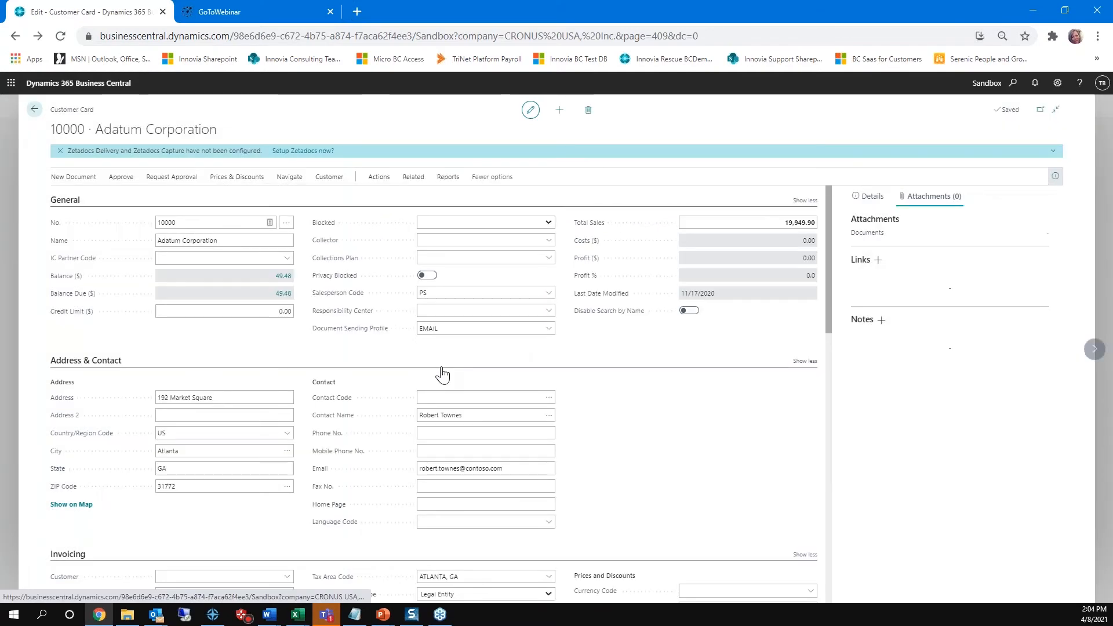
Step: Leave the customer records, open the vendor card for Fabrikam, Inc. and set its document sending profile to EMAIL
{"action": "left_click", "coordinate": [60, 151]}
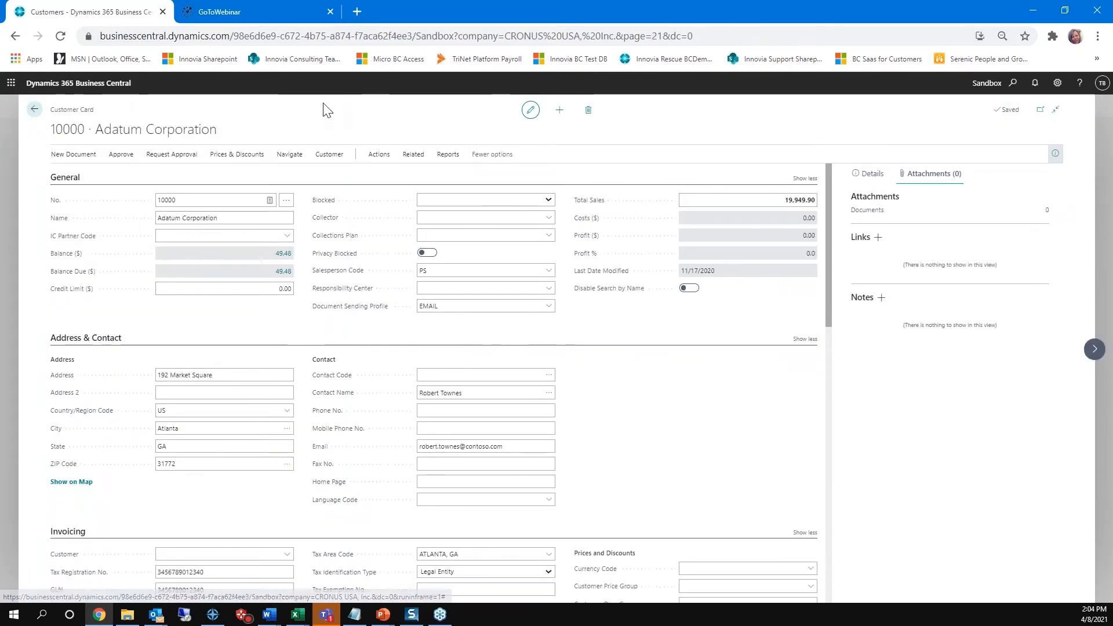
{"action": "left_click", "coordinate": [34, 113]}
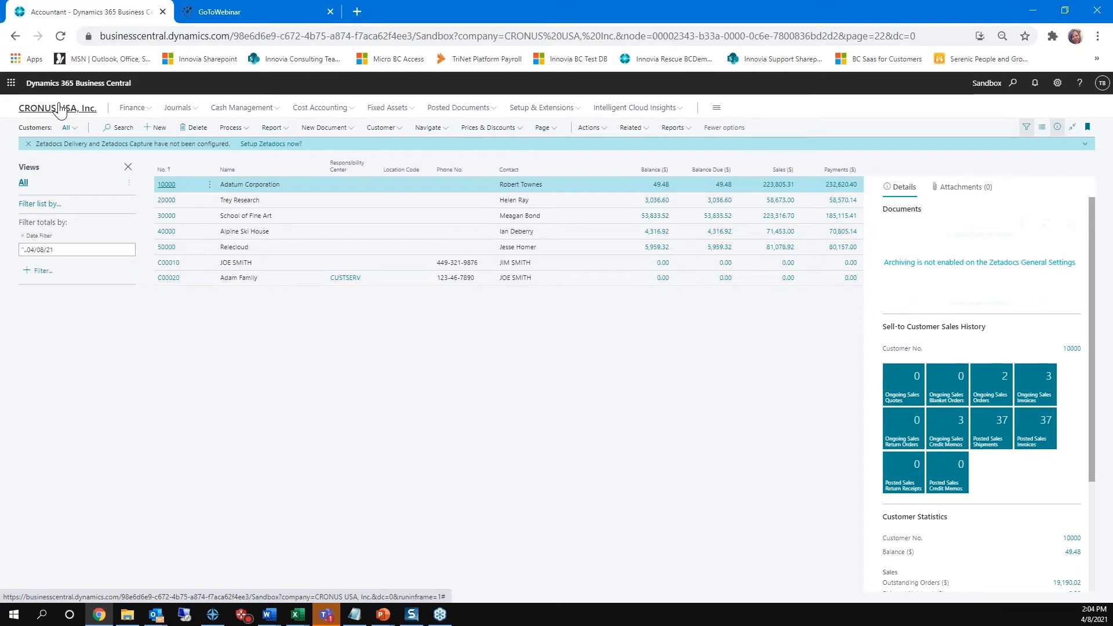
{"action": "left_click", "coordinate": [61, 109]}
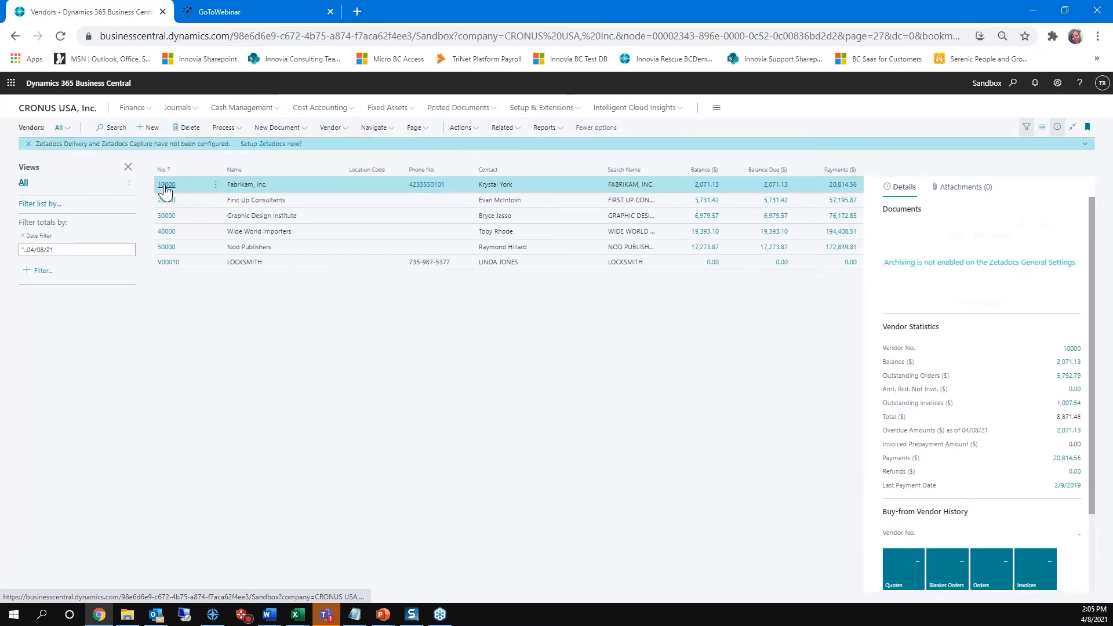
{"action": "left_click", "coordinate": [165, 185]}
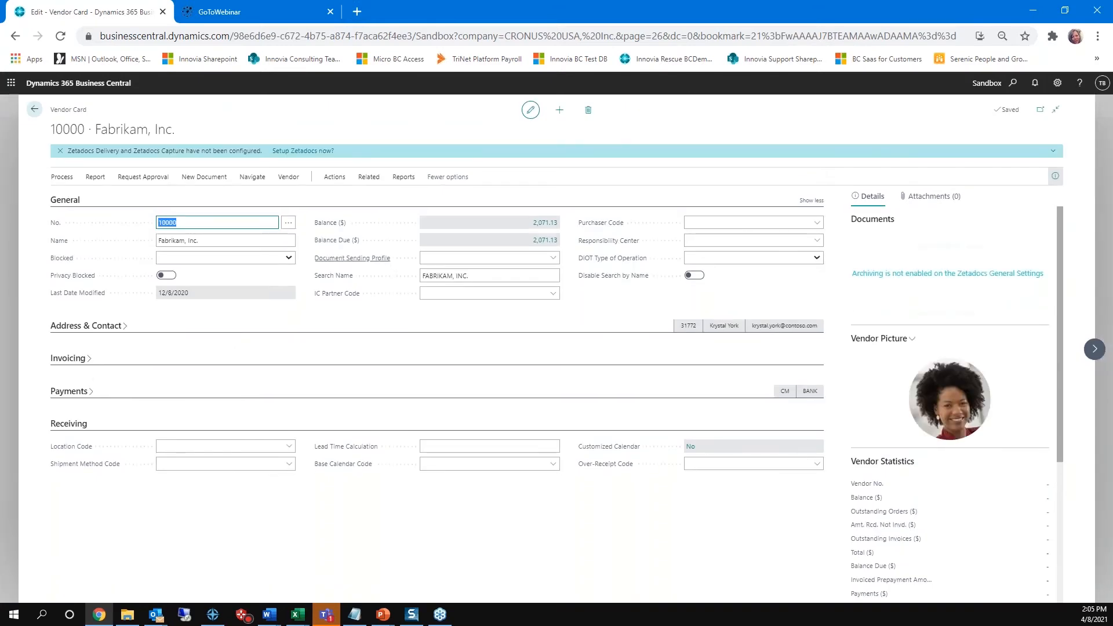
{"action": "left_click", "coordinate": [551, 261]}
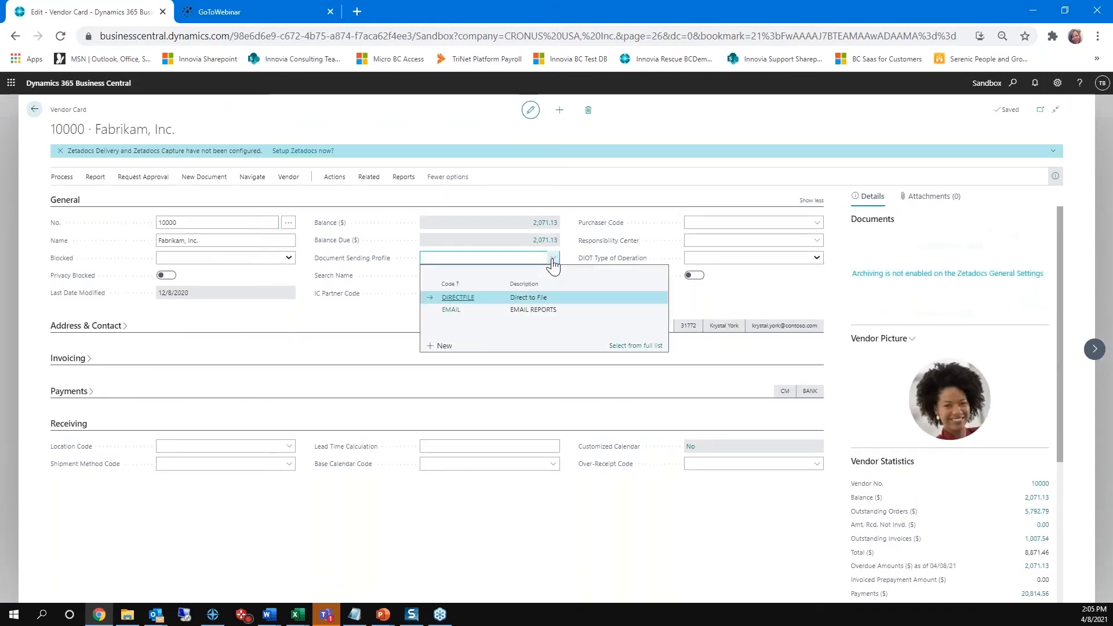
{"action": "left_click", "coordinate": [486, 310]}
{"action": "left_click", "coordinate": [483, 294]}
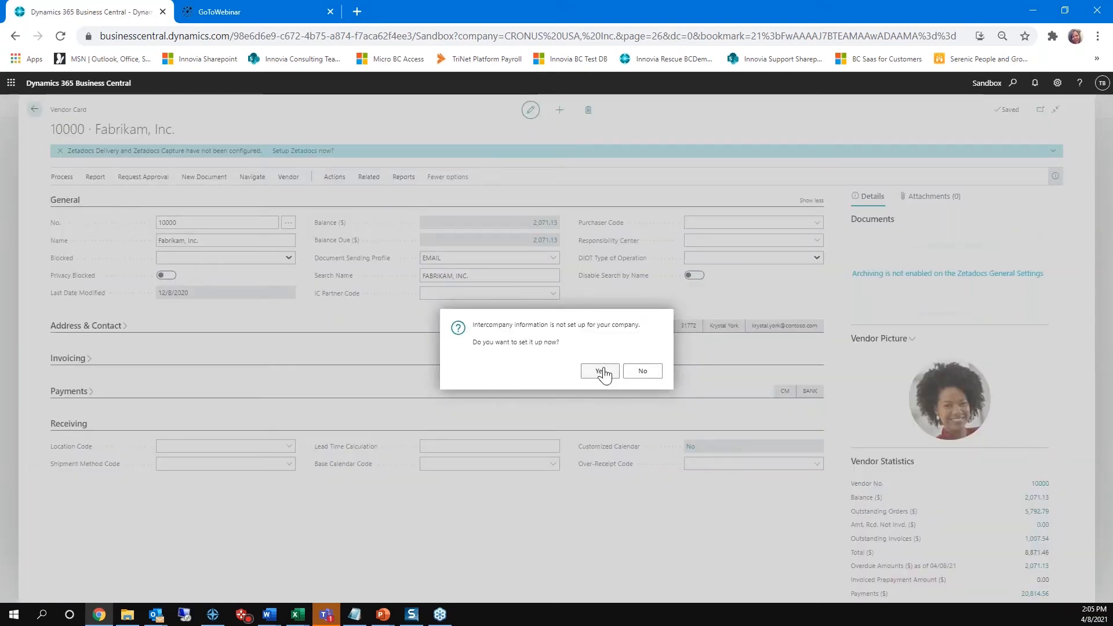
{"action": "left_click", "coordinate": [601, 372]}
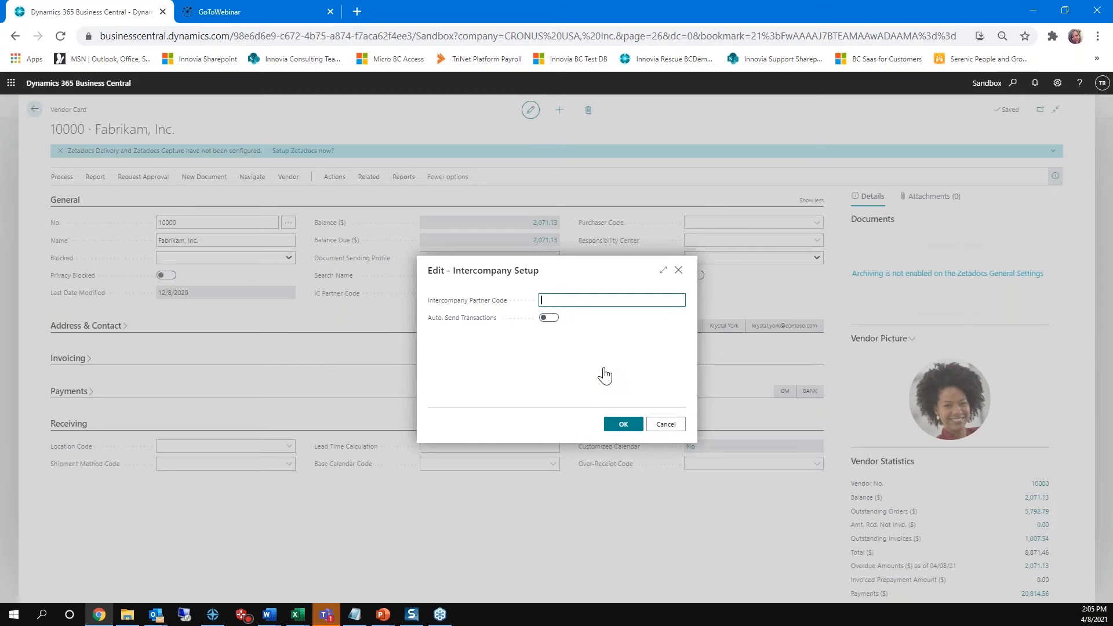
{"action": "left_click", "coordinate": [666, 425]}
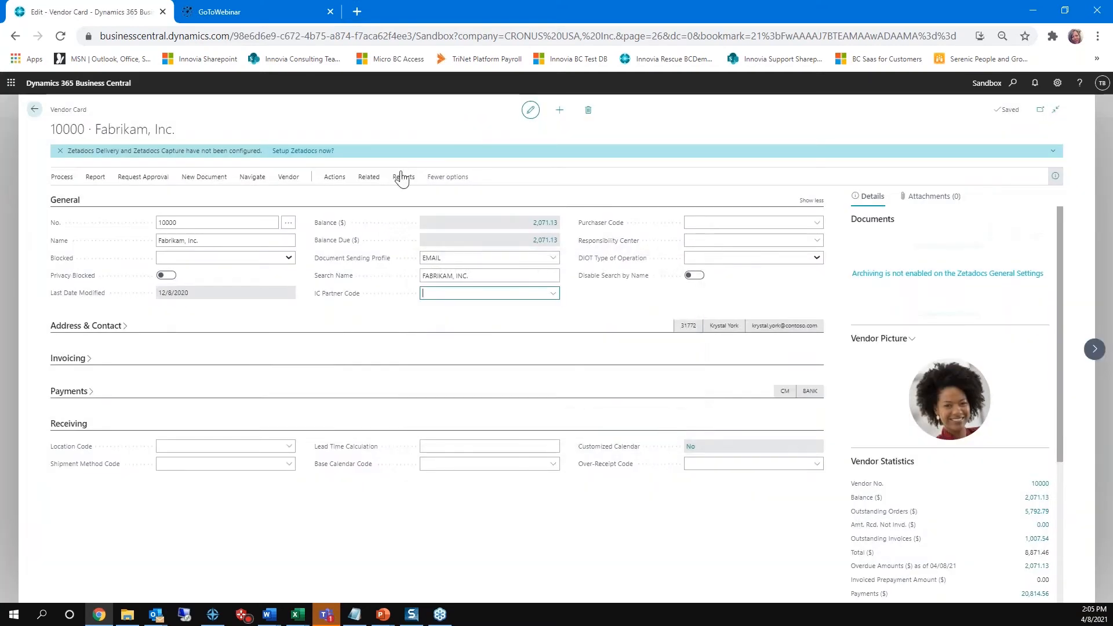
Step: Open the document layouts related to Fabrikam, Inc. in an enlarged view and set the first line's usage to Purchase Order
{"action": "left_click", "coordinate": [369, 177]}
{"action": "left_click", "coordinate": [70, 198]}
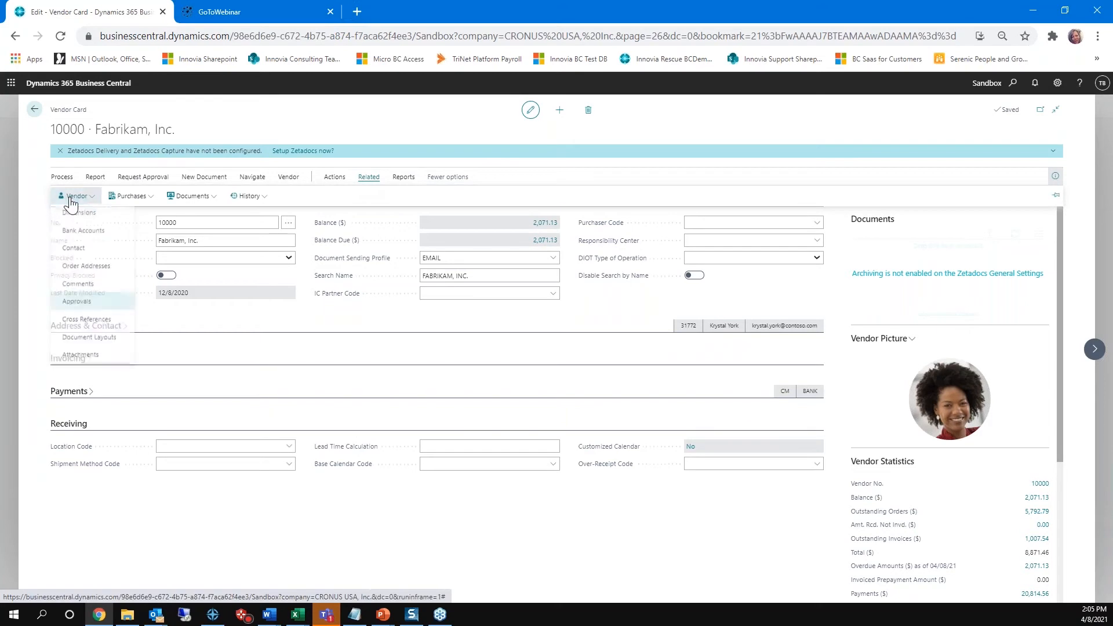
{"action": "left_click", "coordinate": [77, 342]}
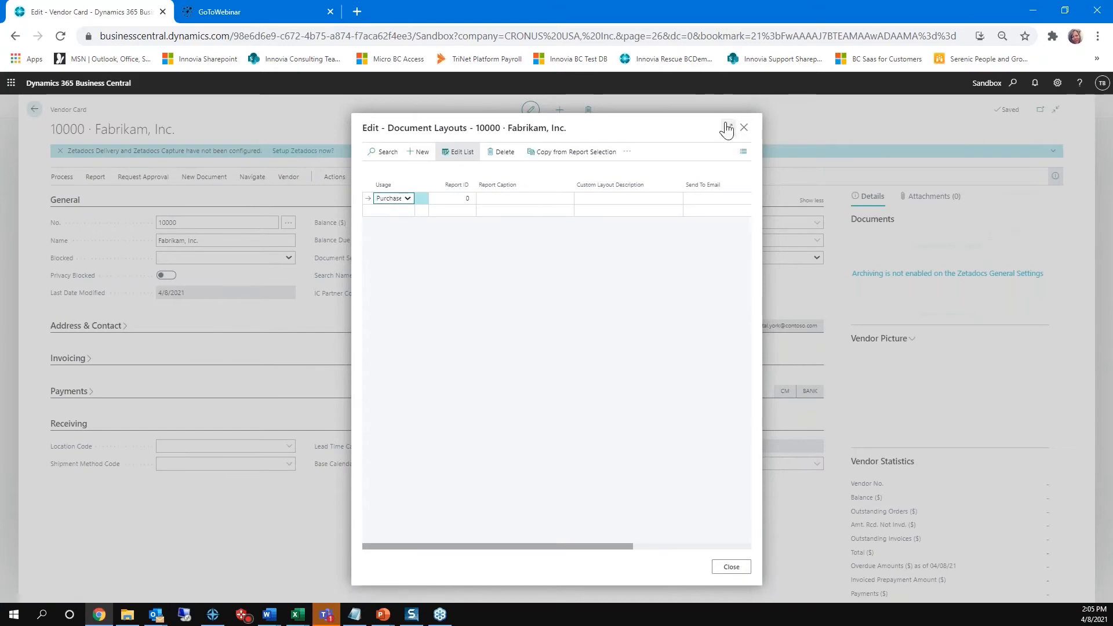
{"action": "left_click", "coordinate": [724, 127]}
{"action": "left_click", "coordinate": [119, 198]}
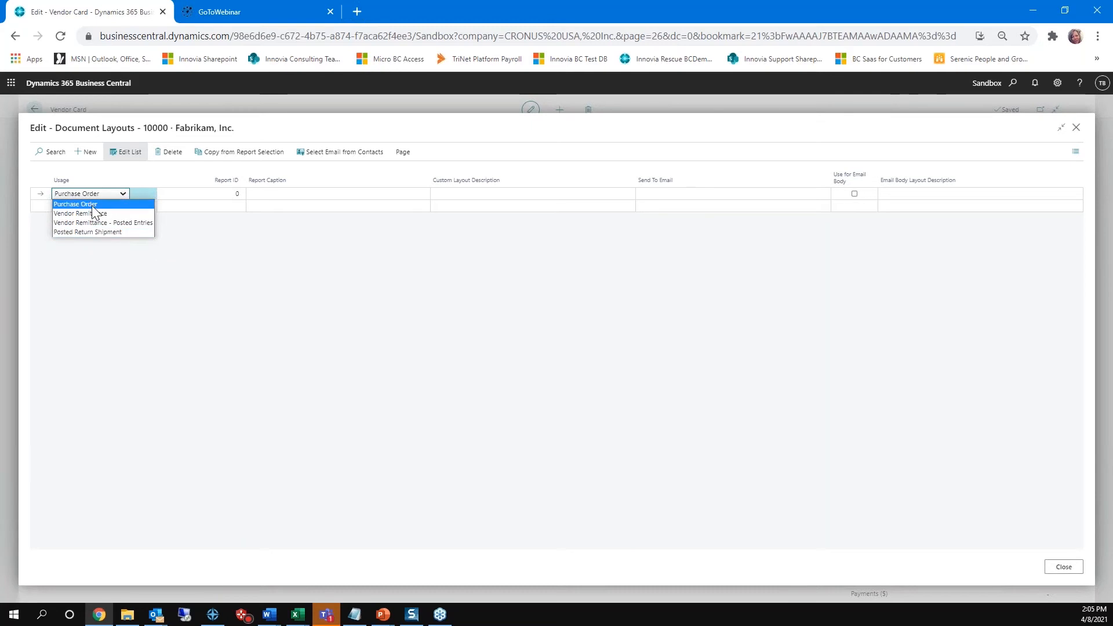
{"action": "left_click", "coordinate": [92, 213]}
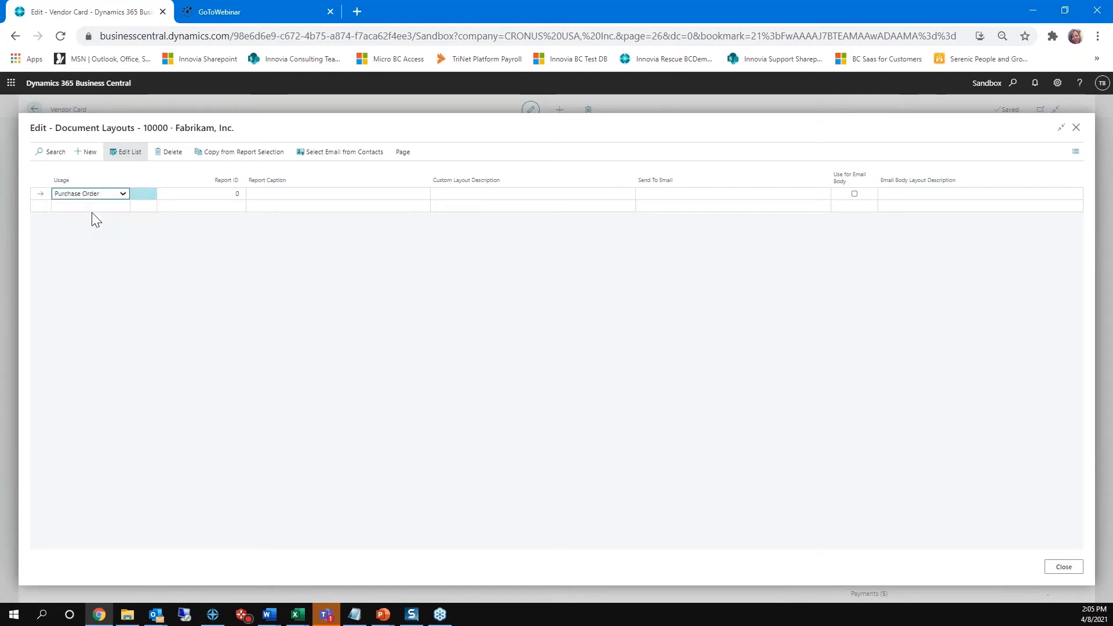
{"action": "key", "text": "Tab"}
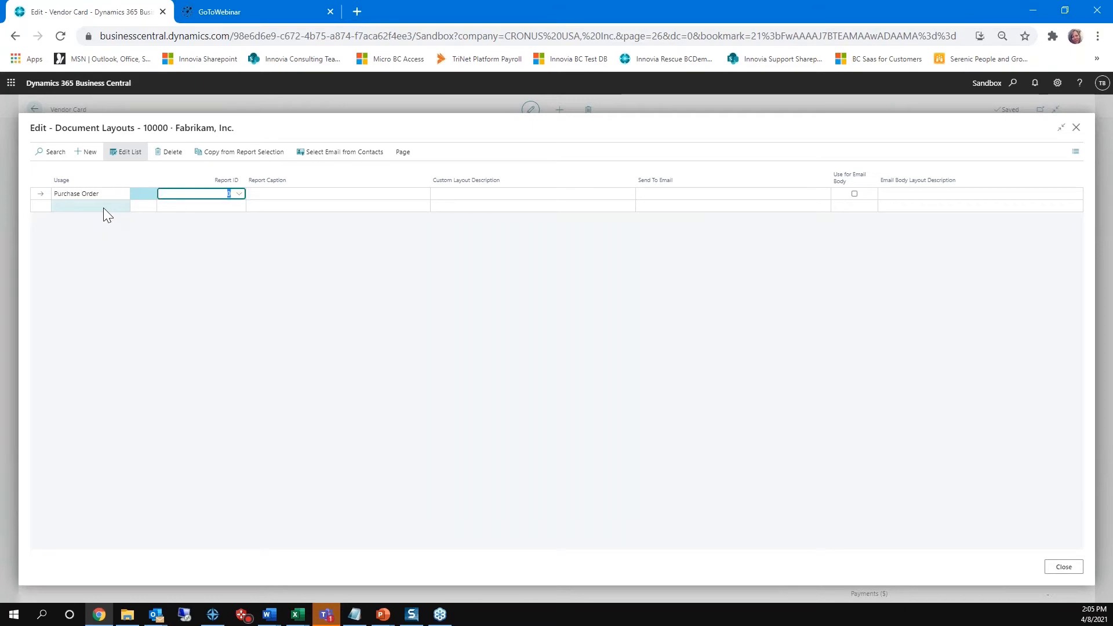
Step: Search the full report list for purchase order and assign report 10122, Purchase Order, to the layout line
{"action": "left_click", "coordinate": [239, 195]}
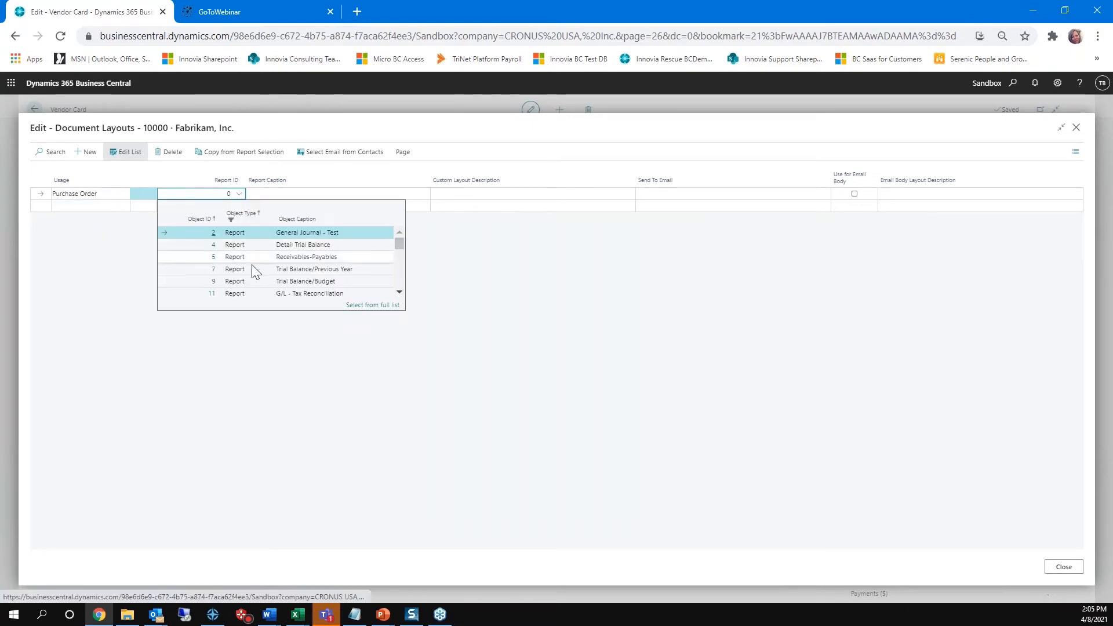
{"action": "scroll", "coordinate": [269, 280], "scroll_direction": "down", "scroll_amount": 3}
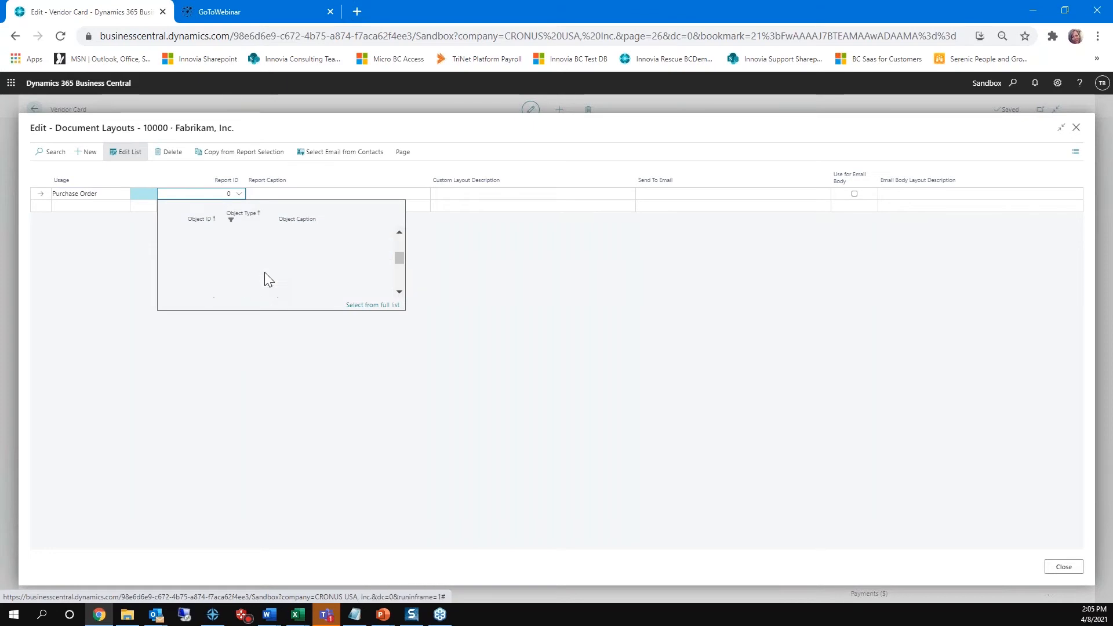
{"action": "left_click", "coordinate": [374, 306]}
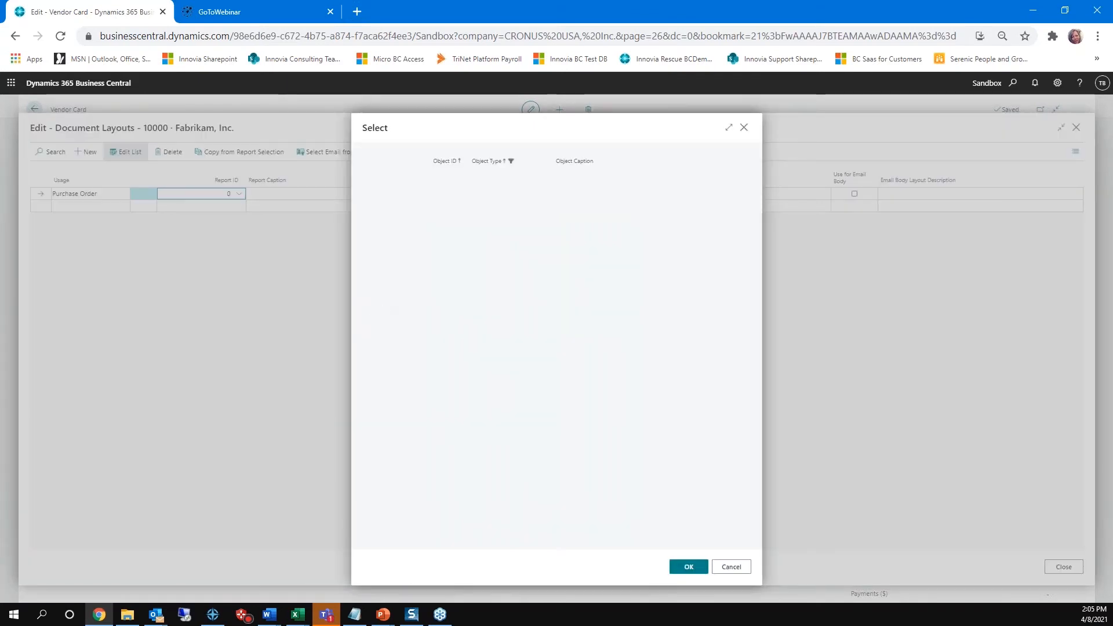
{"action": "left_click", "coordinate": [387, 152]}
{"action": "type", "text": "purchase order"}
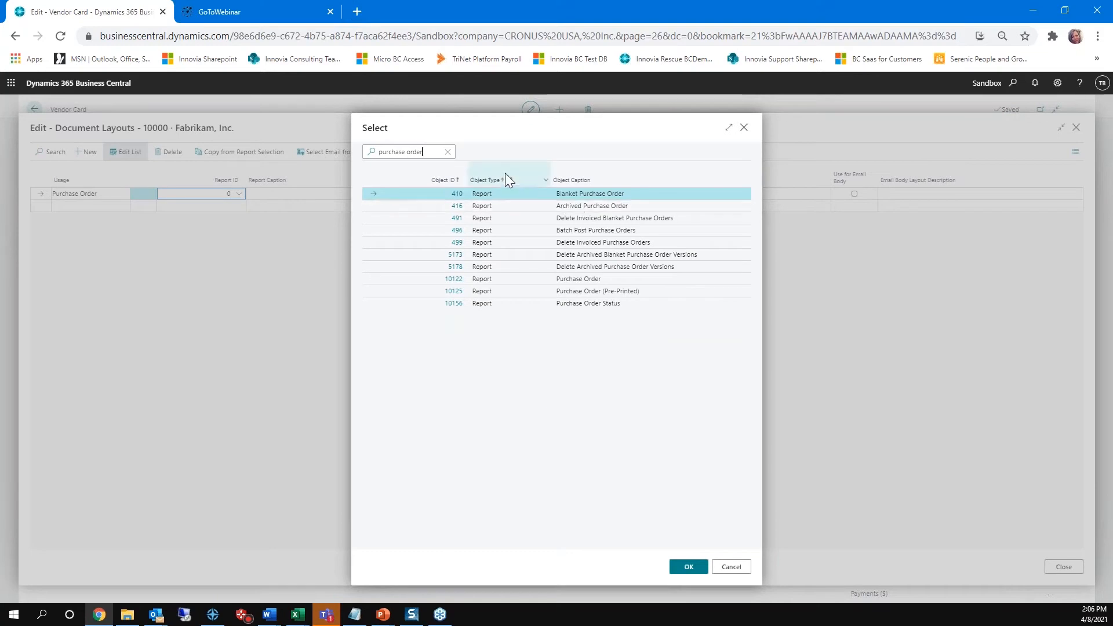
{"action": "left_click", "coordinate": [516, 281]}
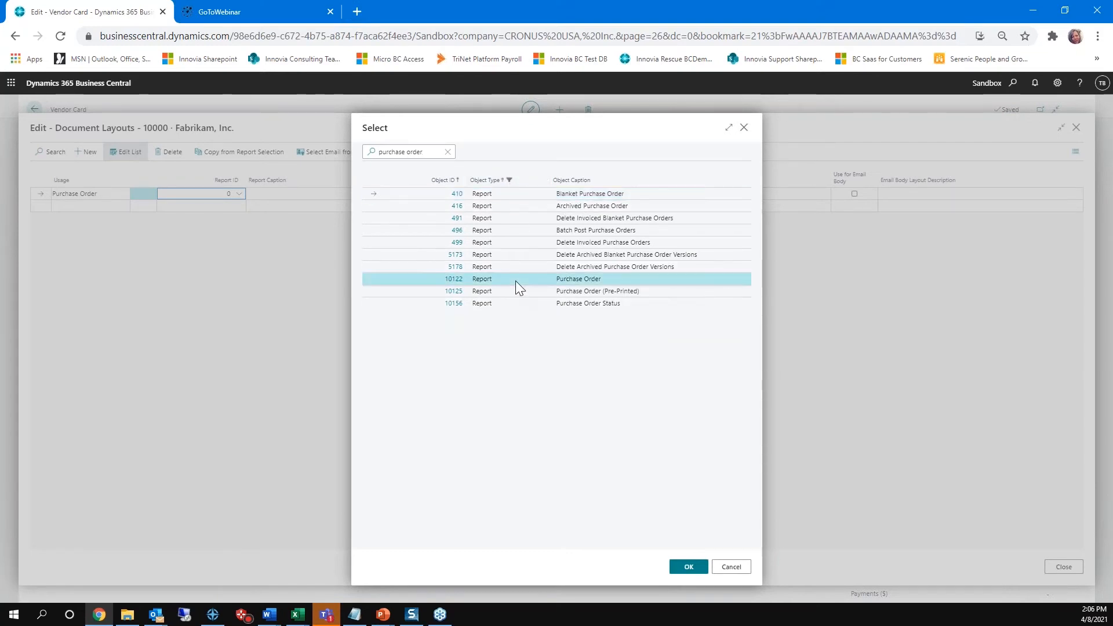
{"action": "left_click", "coordinate": [685, 570]}
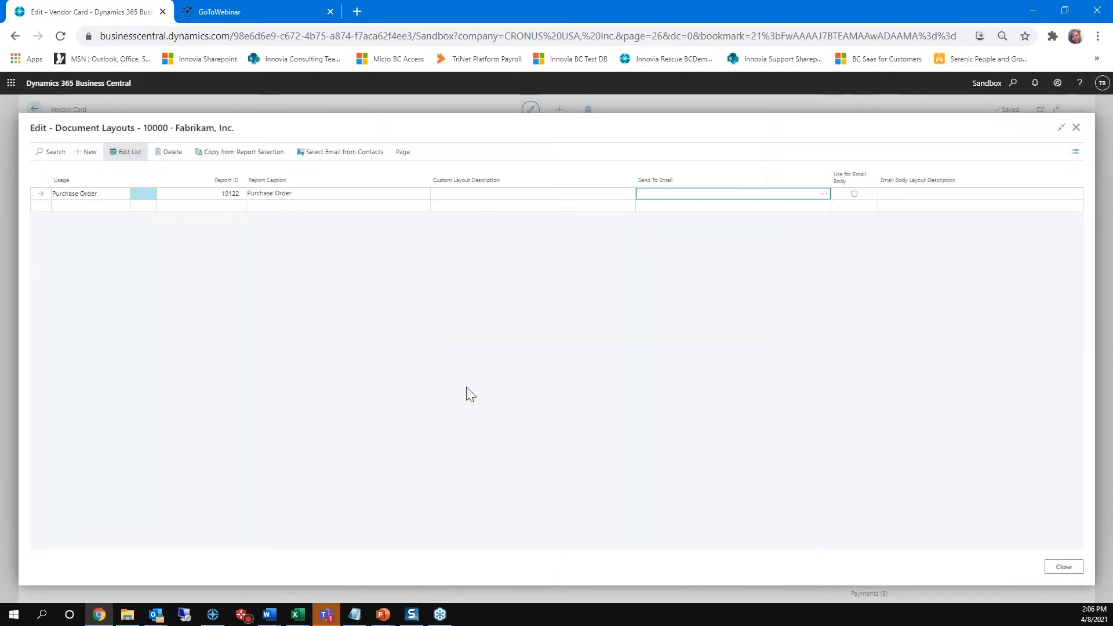
Step: Enter the send-to email address on the Purchase Order layout line
{"action": "key", "text": "Tab"}
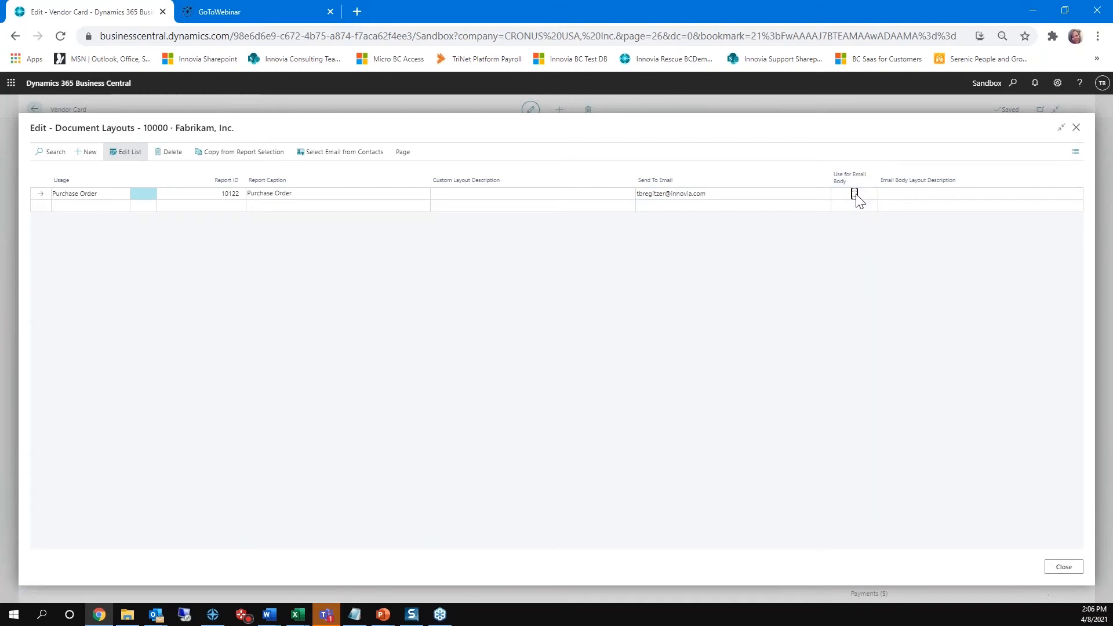
Step: Check which custom layouts are available for the email body, cancel the selection, and close the document layouts
{"action": "left_click", "coordinate": [903, 201]}
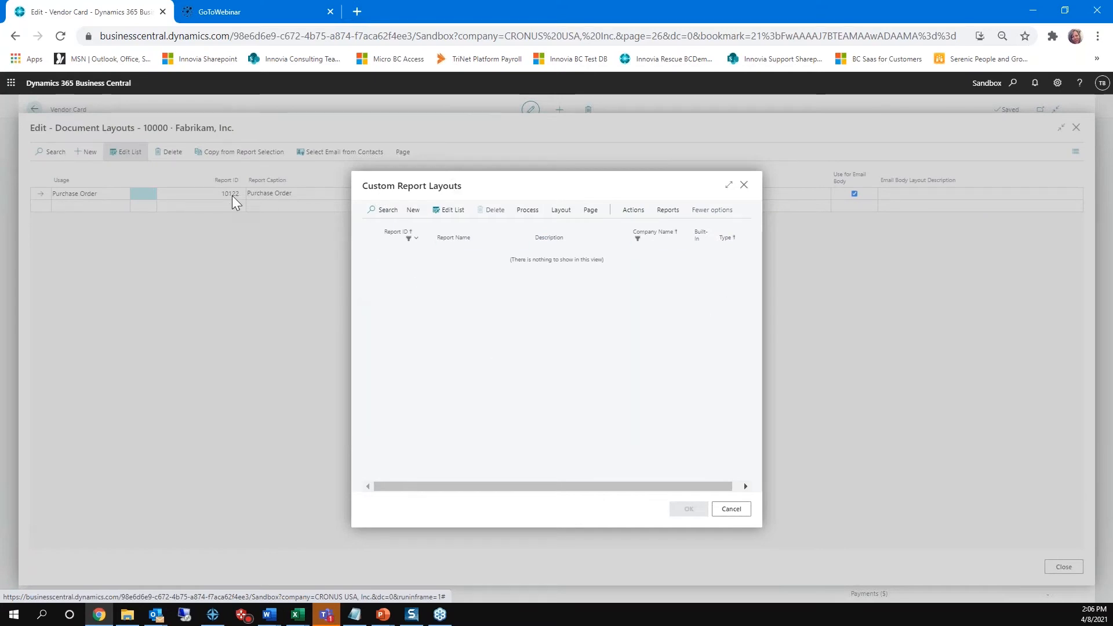
{"action": "left_click", "coordinate": [732, 510]}
{"action": "left_click", "coordinate": [641, 373]}
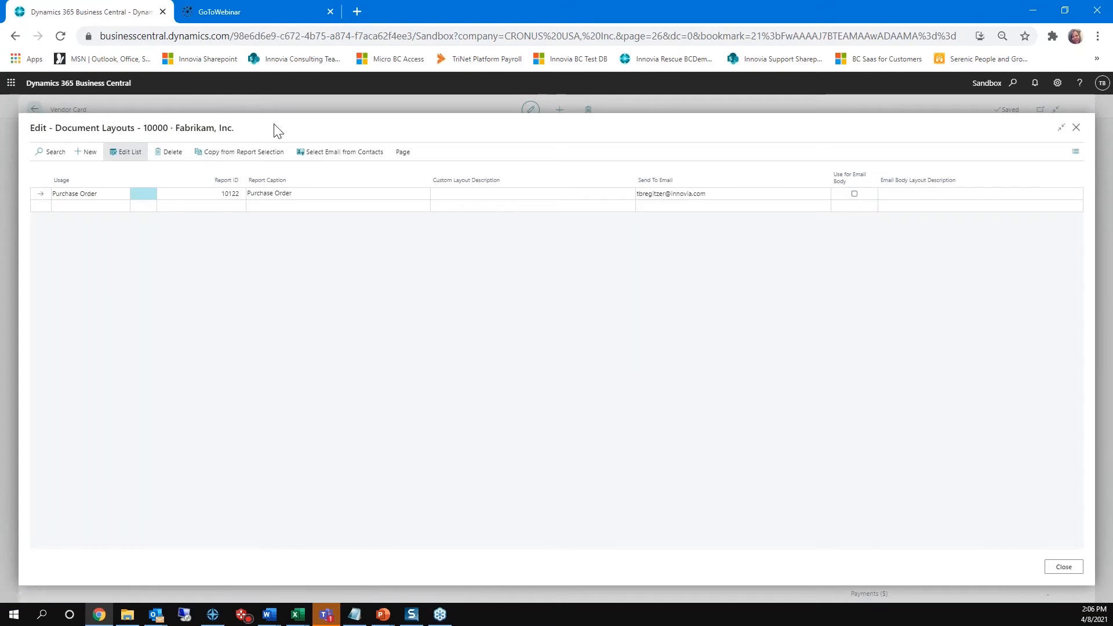
{"action": "left_click", "coordinate": [1060, 568]}
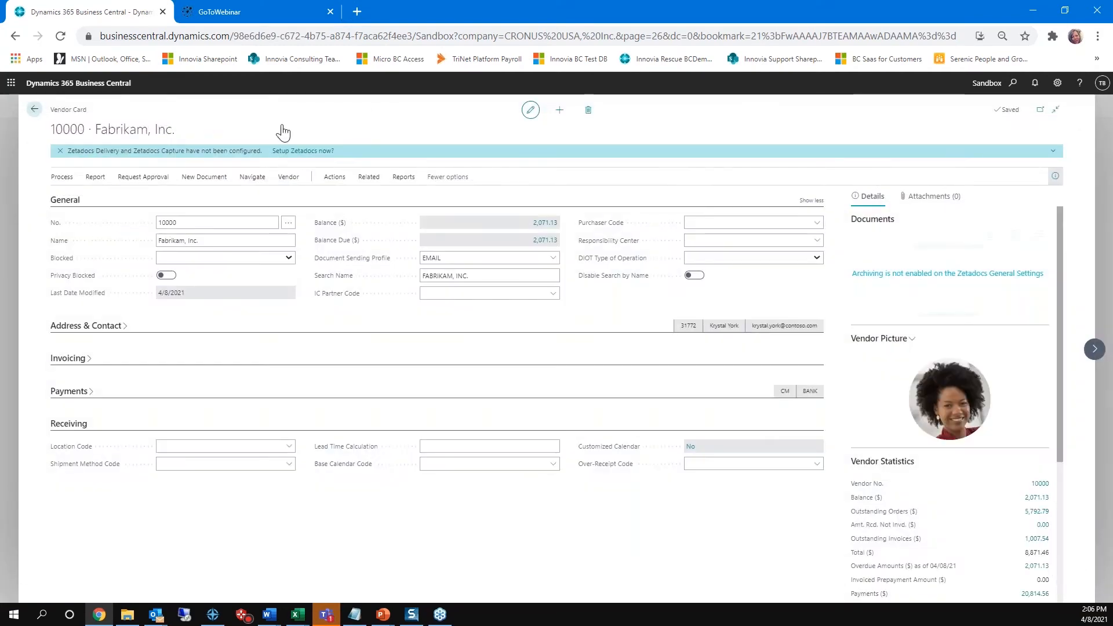
Step: Leave the vendor records for the home page, search for posted sales inv and open Posted Sales Invoices
{"action": "left_click", "coordinate": [33, 110]}
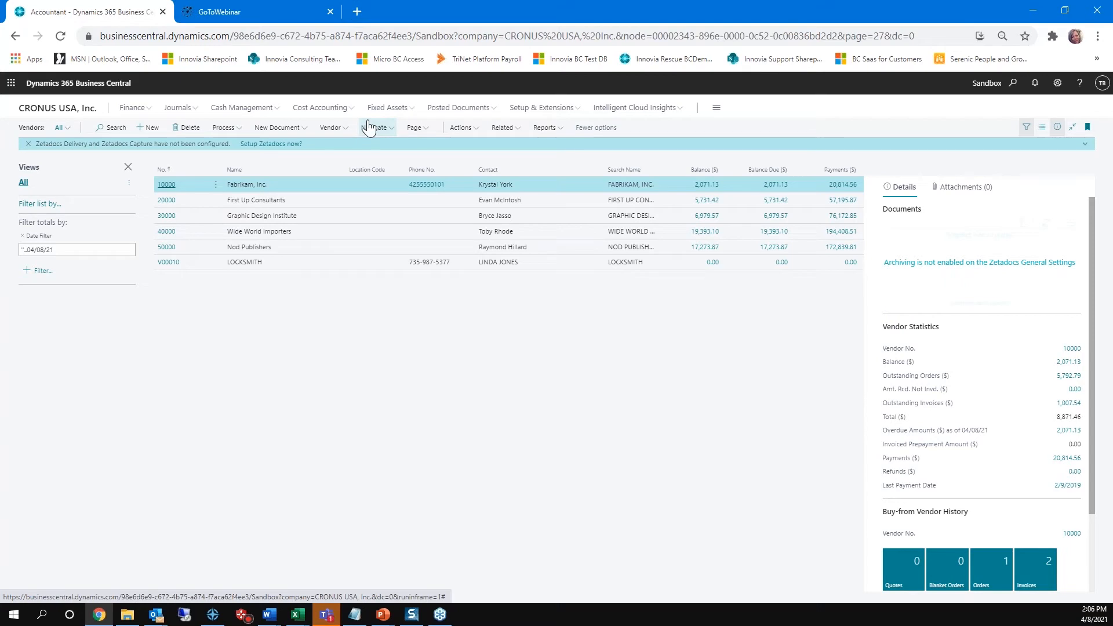
{"action": "left_click", "coordinate": [67, 113]}
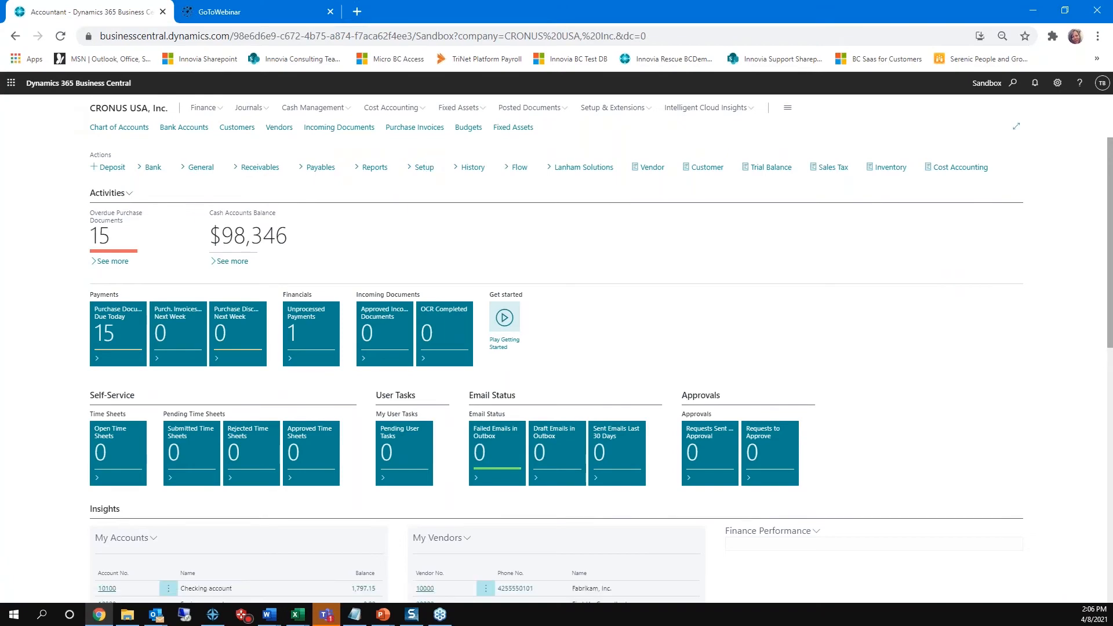
{"action": "left_click", "coordinate": [1014, 84]}
{"action": "type", "text": "sale"}
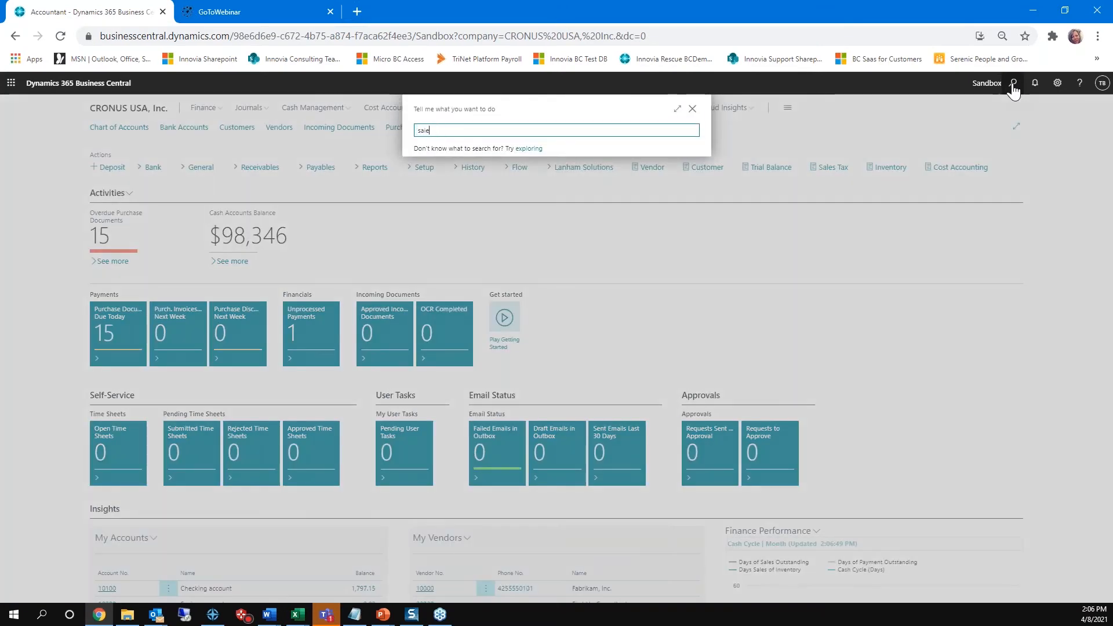
{"action": "type", "text": "posted sales inv"}
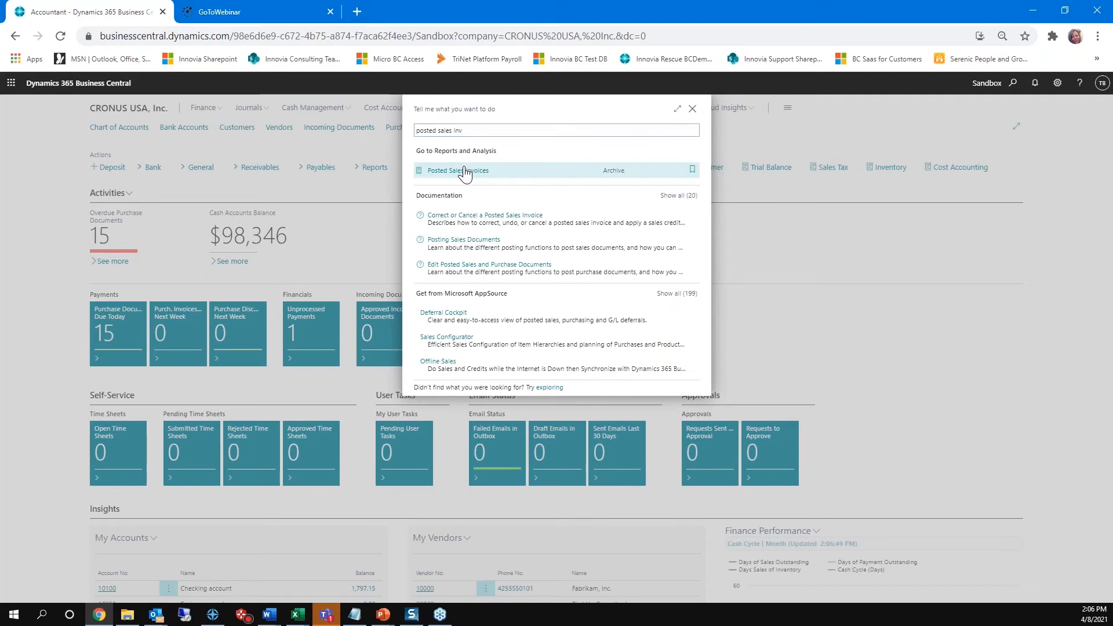
{"action": "left_click", "coordinate": [465, 172]}
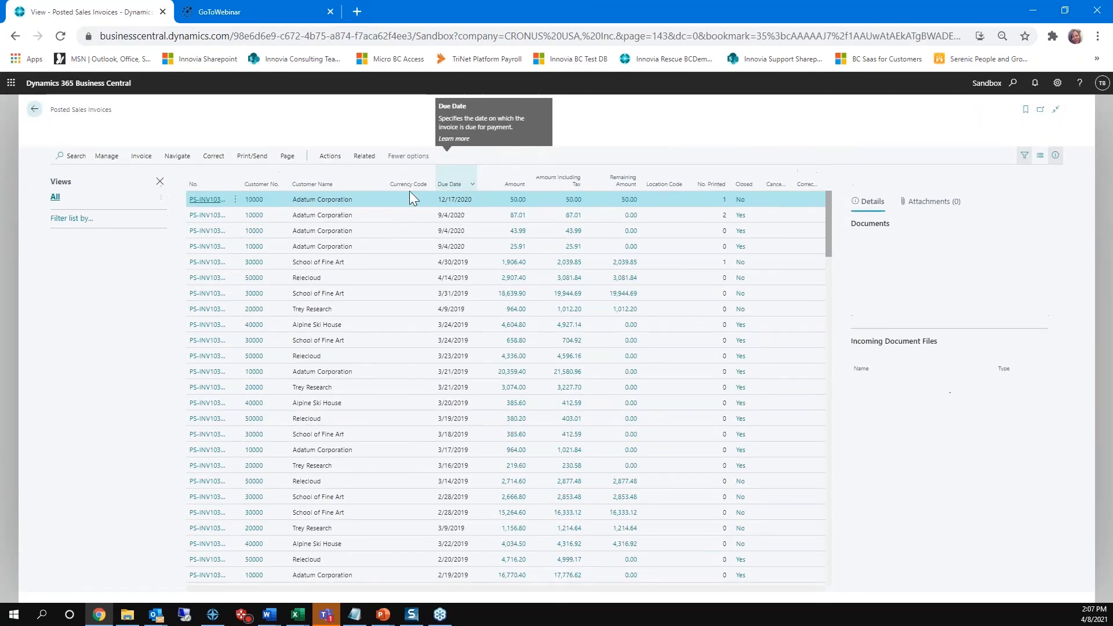
Step: Open the print request for the first Adatum Corporation invoice, inspect the page for its report ID, and close the request
{"action": "left_click", "coordinate": [250, 156]}
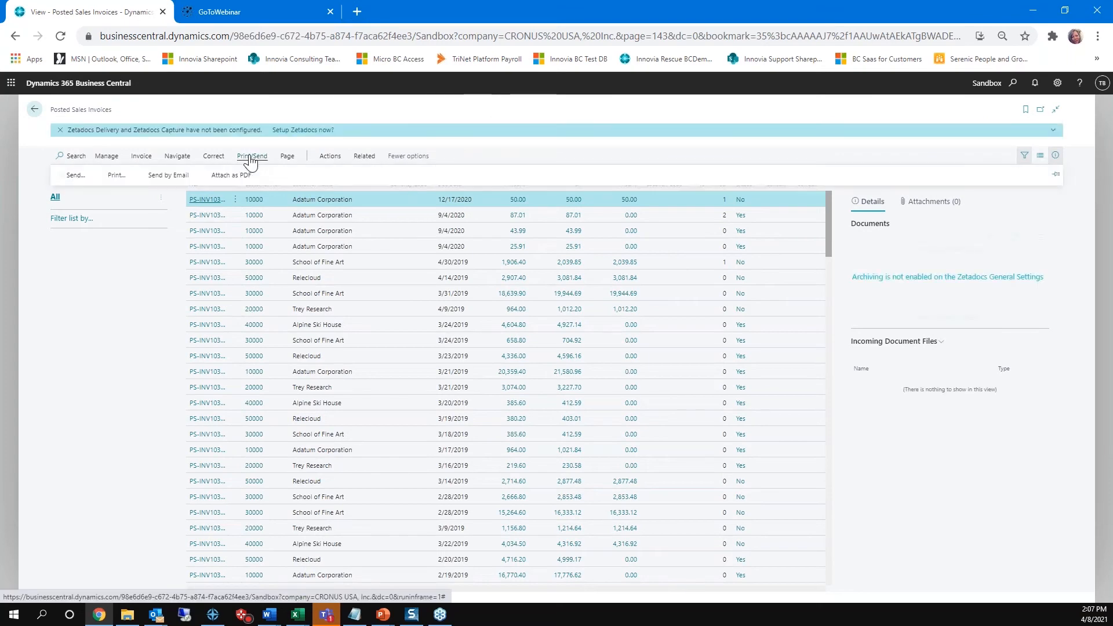
{"action": "left_click", "coordinate": [112, 176]}
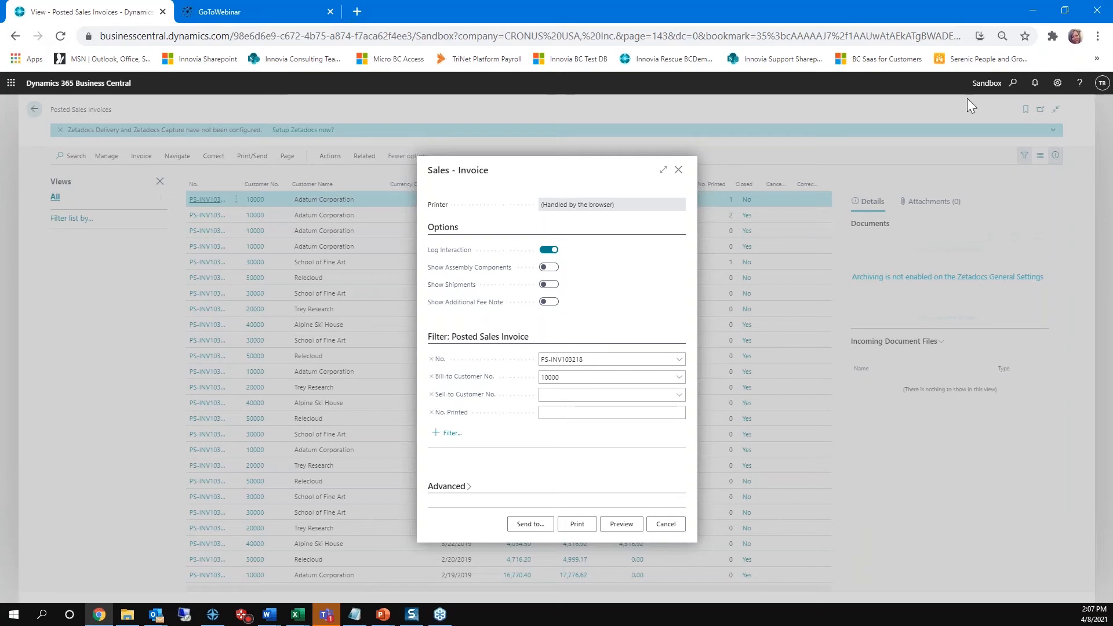
{"action": "left_click", "coordinate": [1079, 84]}
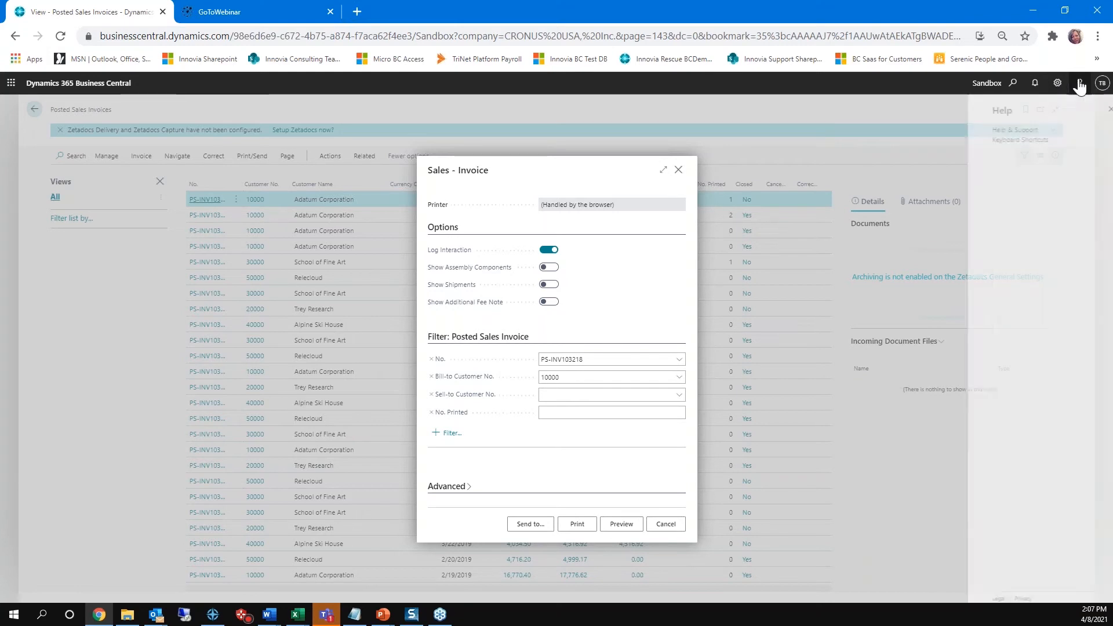
{"action": "left_click", "coordinate": [996, 131]}
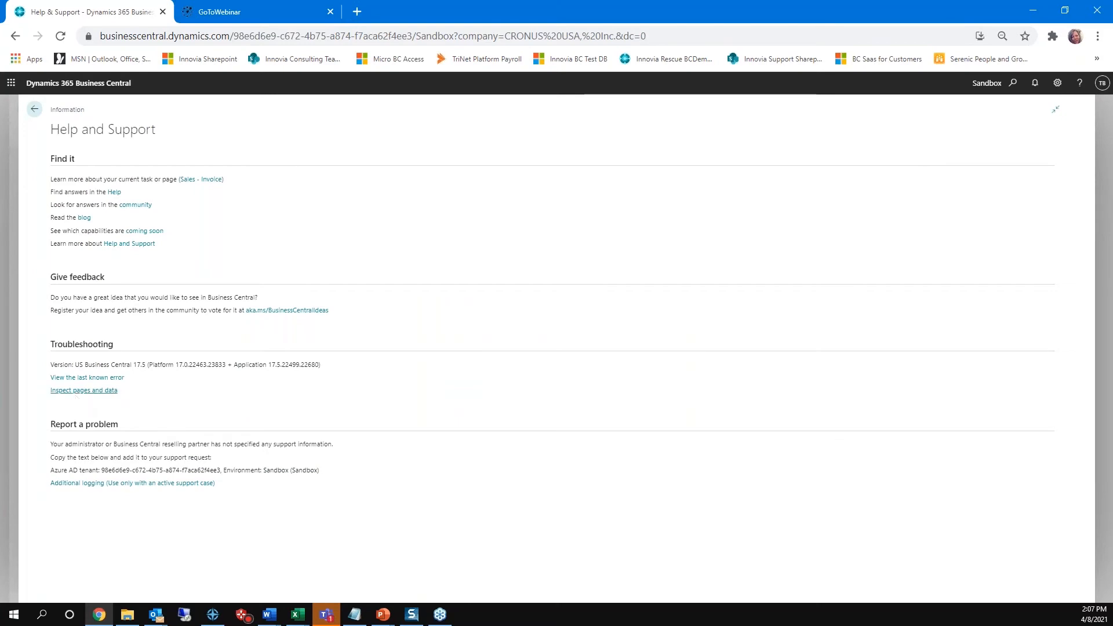
{"action": "left_click", "coordinate": [76, 391]}
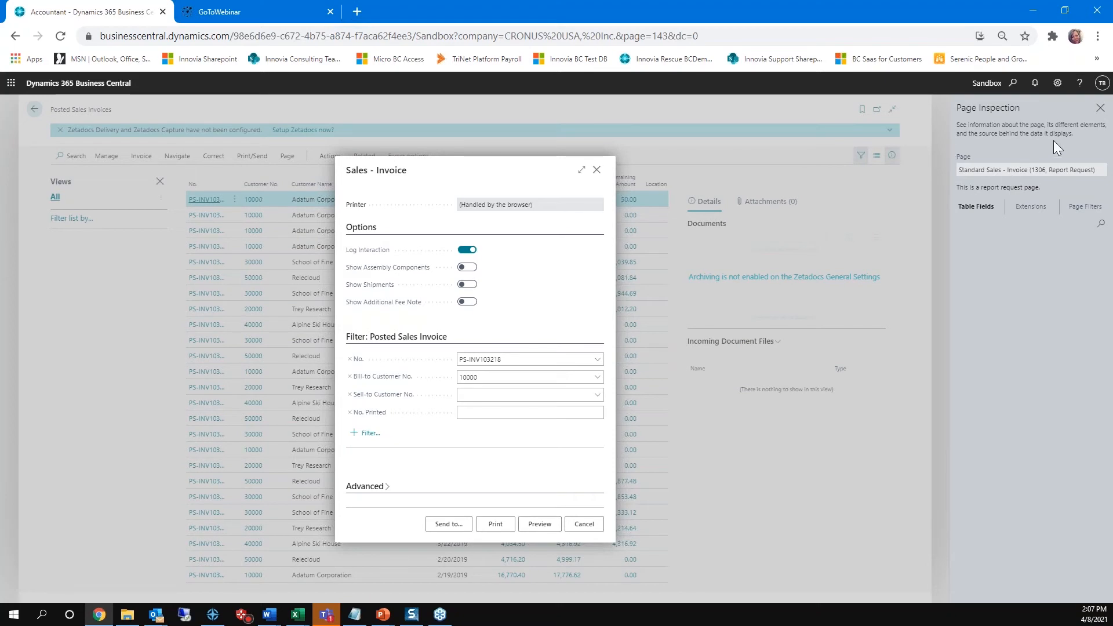
{"action": "left_click", "coordinate": [1100, 112]}
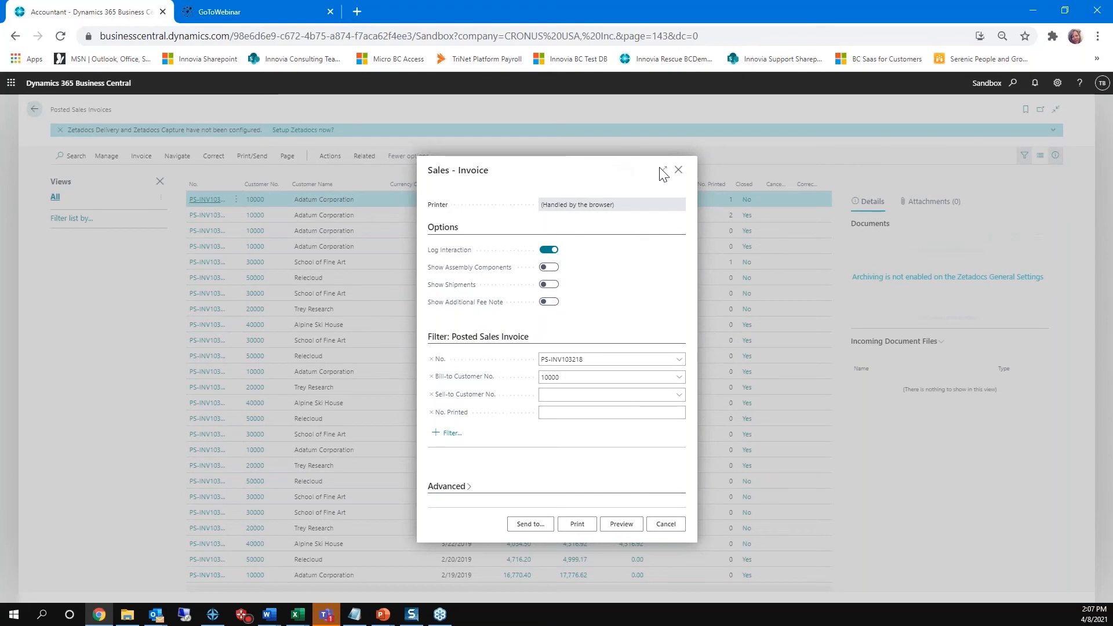
{"action": "left_click", "coordinate": [678, 170]}
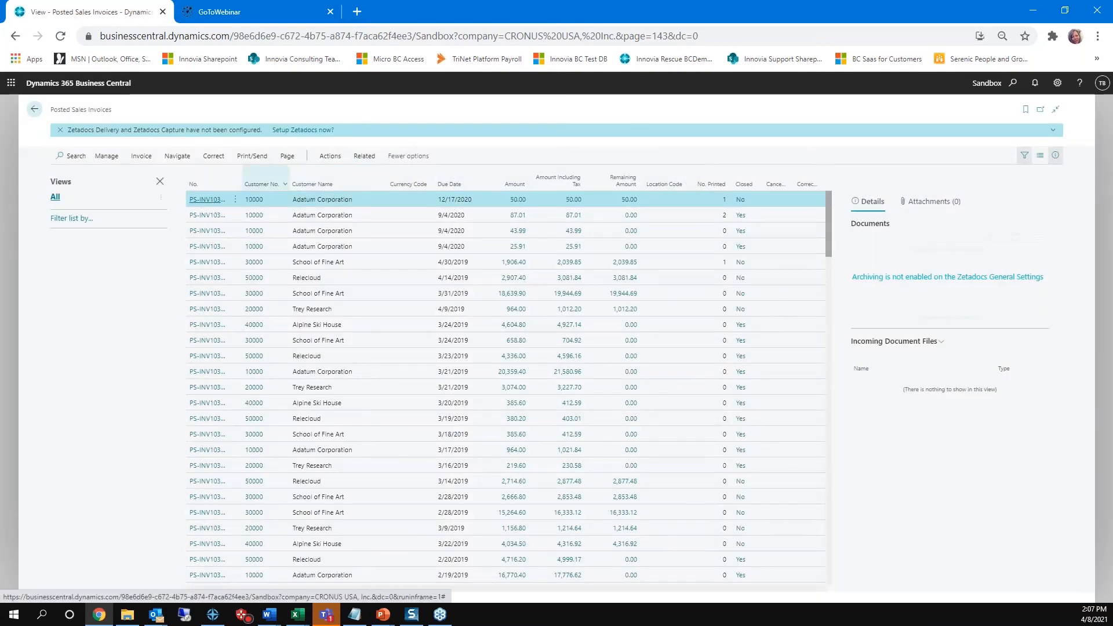
Step: Start sending the first Adatum Corporation invoice by email and review the message's recipient and subject
{"action": "left_click", "coordinate": [334, 157]}
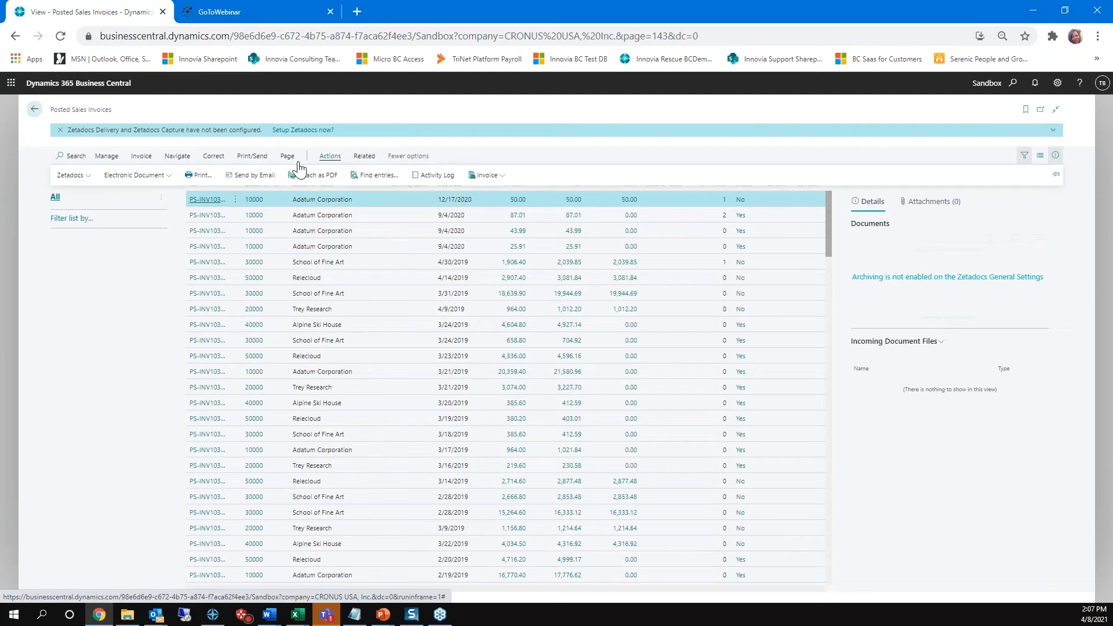
{"action": "left_click", "coordinate": [255, 177]}
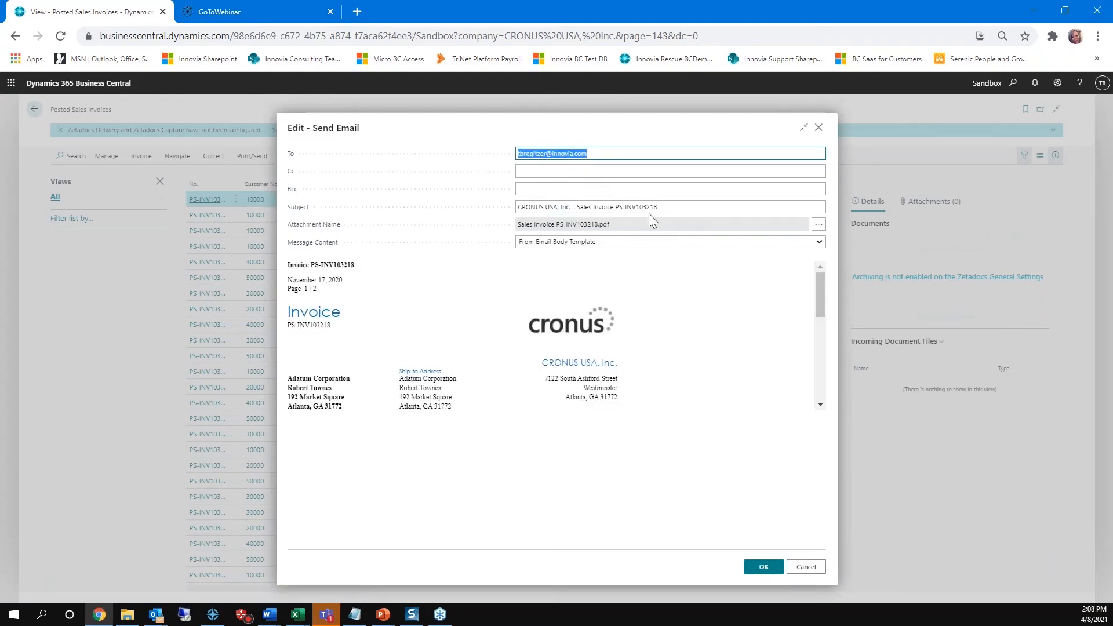
{"action": "left_click_drag", "start_coordinate": [671, 206], "coordinate": [497, 209]}
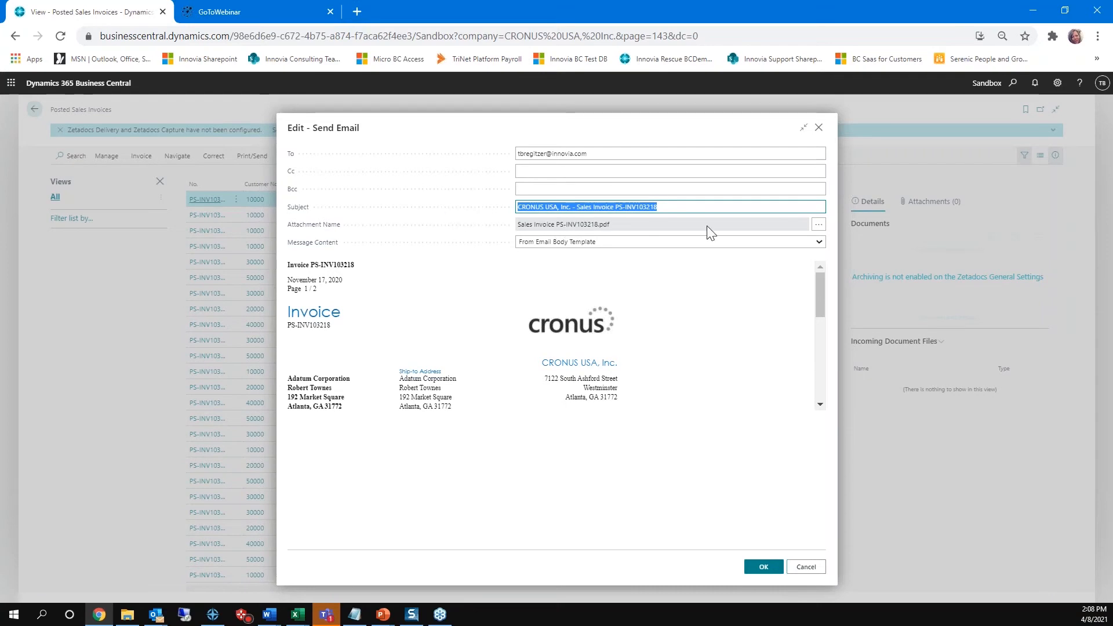
Step: Download and open the email's attached sales invoice PDF, look through it, and close it
{"action": "left_click", "coordinate": [817, 225]}
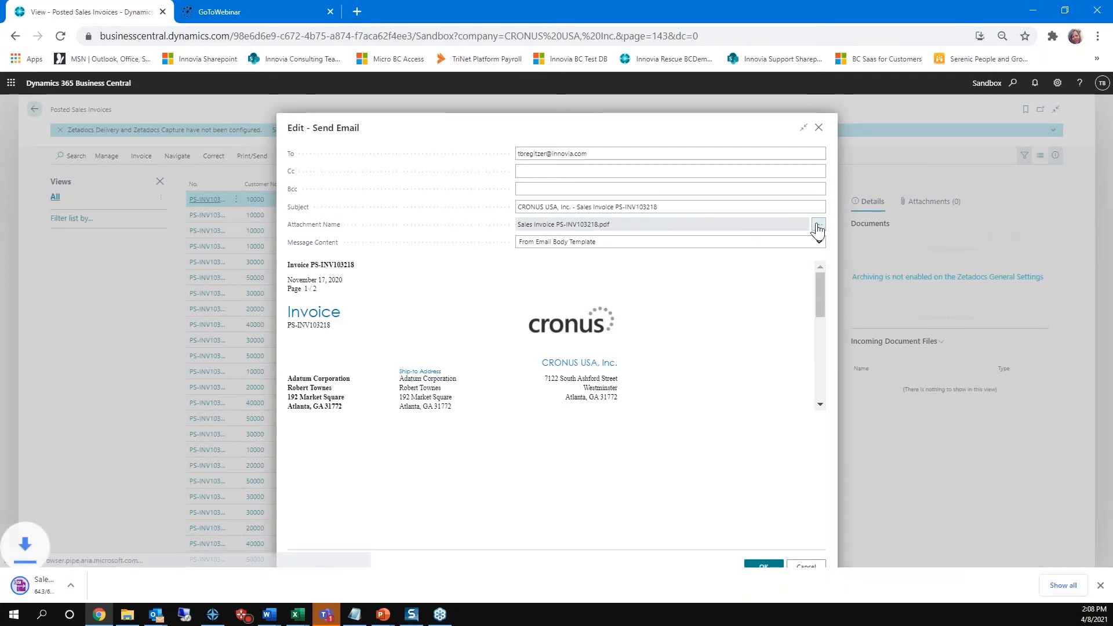
{"action": "left_click", "coordinate": [150, 585]}
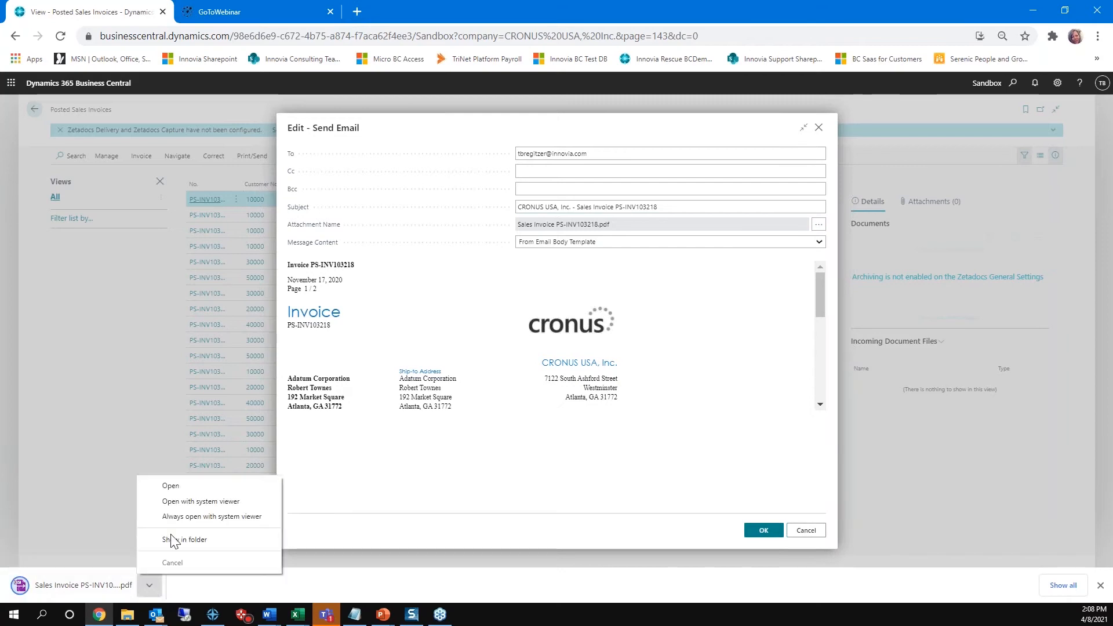
{"action": "left_click", "coordinate": [170, 486]}
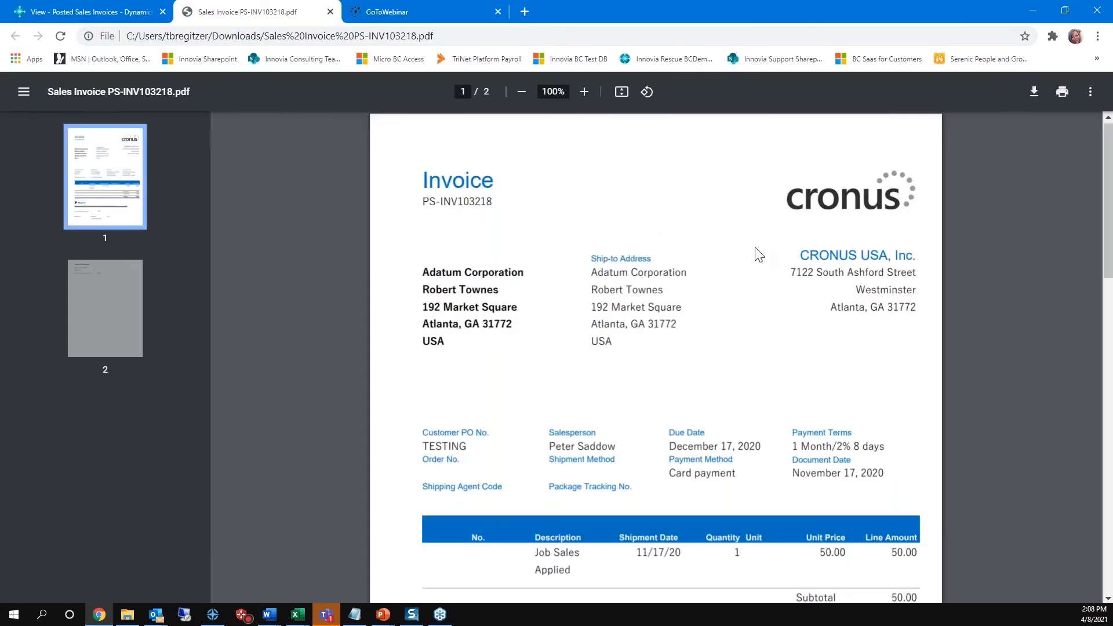
{"action": "scroll", "coordinate": [758, 254], "scroll_direction": "down", "scroll_amount": 14}
{"action": "scroll", "coordinate": [759, 254], "scroll_direction": "up", "scroll_amount": 14}
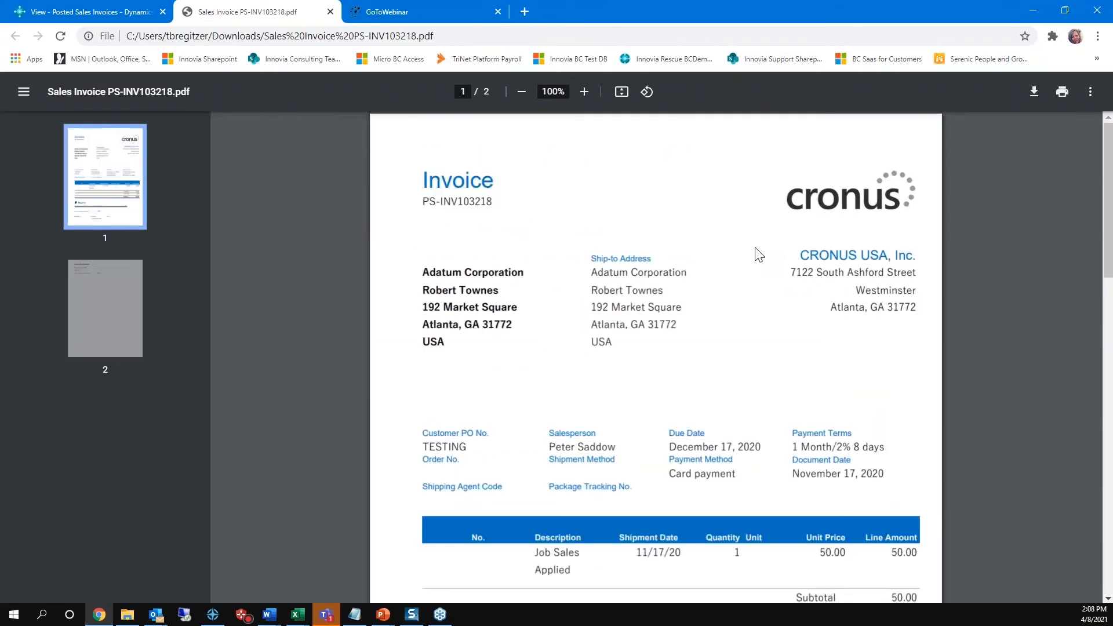
{"action": "left_click", "coordinate": [330, 12]}
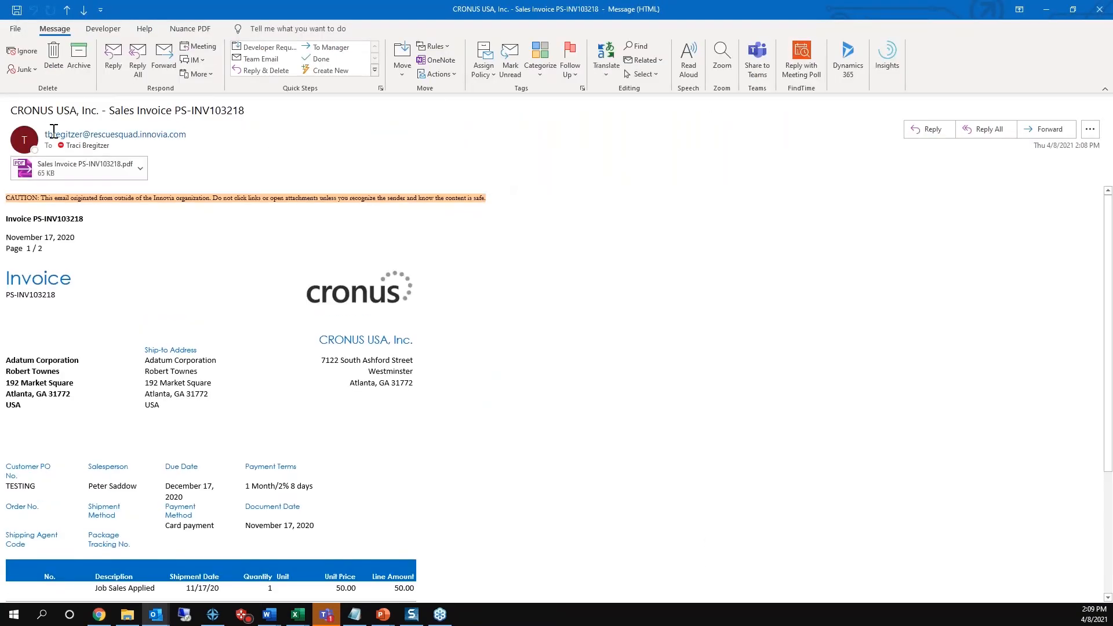
Step: Review the sender, recipient and body of the received sales invoice email, and close the message
{"action": "mouse_move", "coordinate": [54, 134]}
{"action": "mouse_move", "coordinate": [88, 146]}
{"action": "scroll", "coordinate": [642, 363], "scroll_direction": "down", "scroll_amount": 5}
{"action": "scroll", "coordinate": [50, 313], "scroll_direction": "up", "scroll_amount": 5}
{"action": "left_click", "coordinate": [1100, 10]}
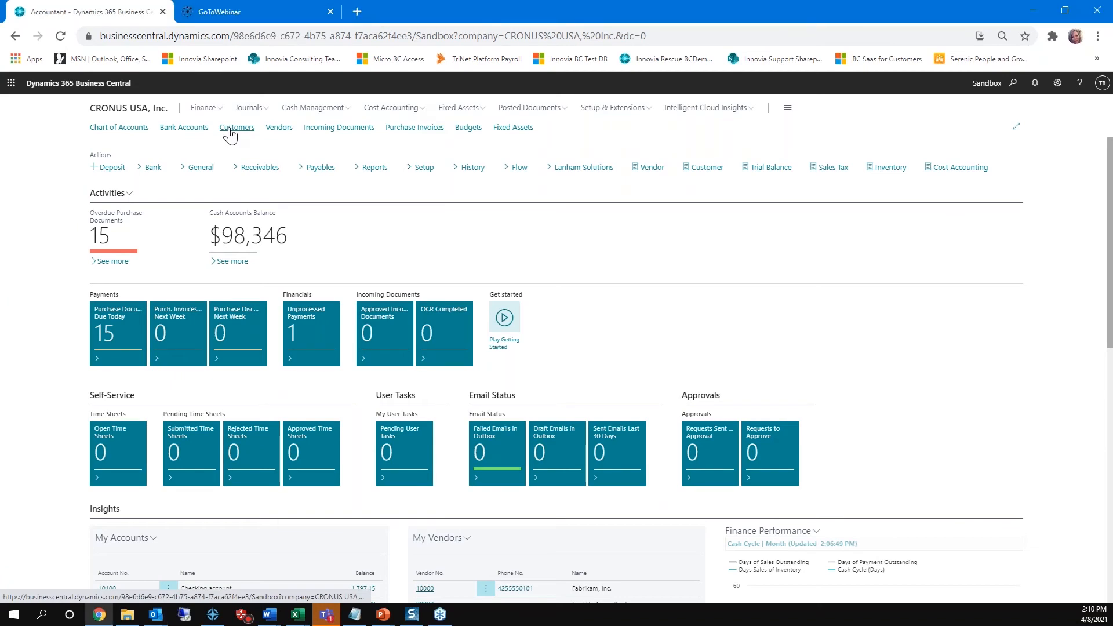
Step: Open the Adatum Corporation card from the customer list and bring up its document layouts
{"action": "left_click", "coordinate": [230, 128]}
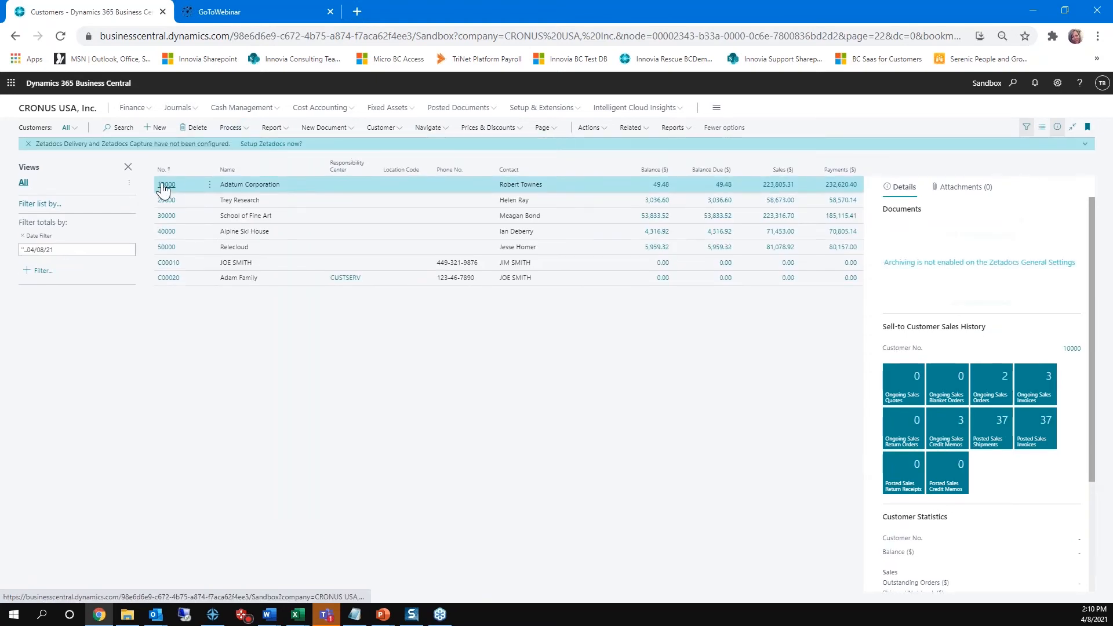
{"action": "left_click", "coordinate": [164, 187]}
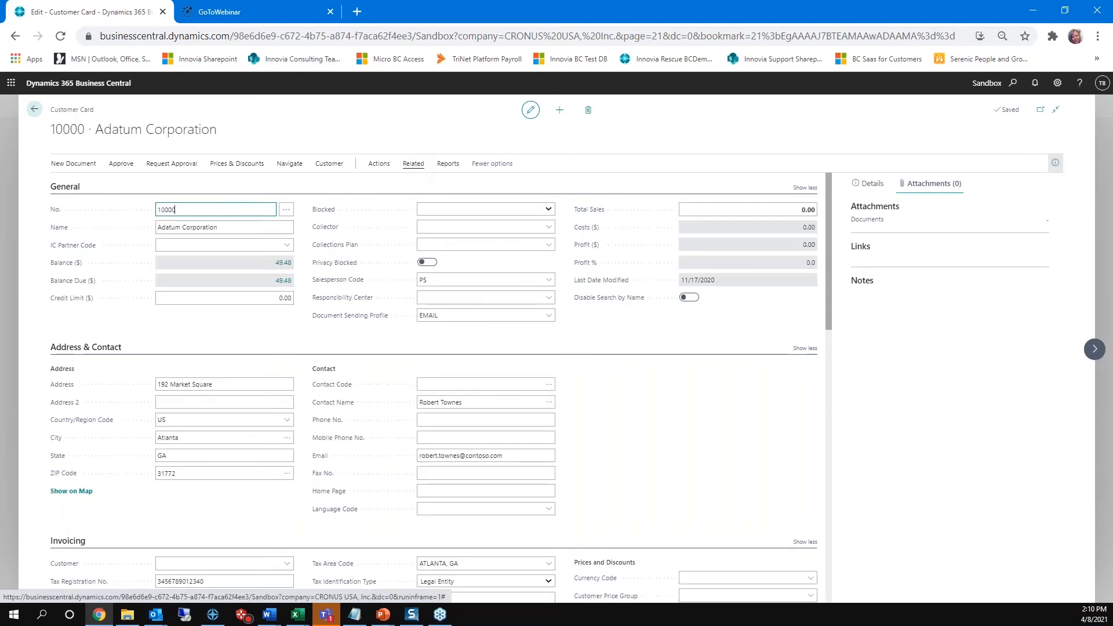
{"action": "left_click", "coordinate": [414, 165]}
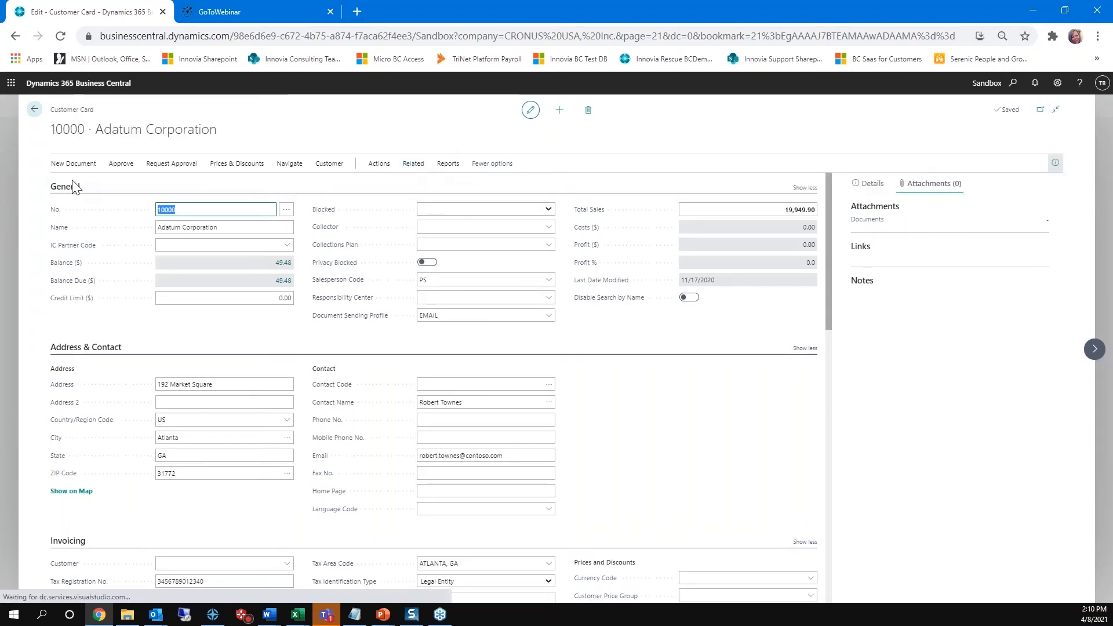
{"action": "left_click", "coordinate": [413, 176]}
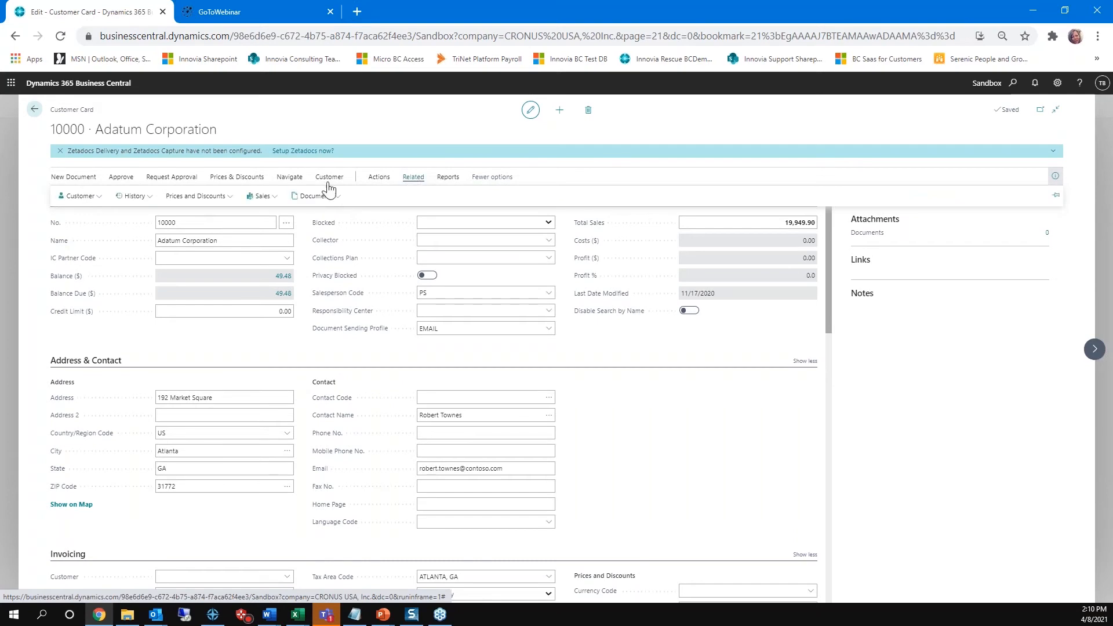
{"action": "left_click", "coordinate": [78, 196]}
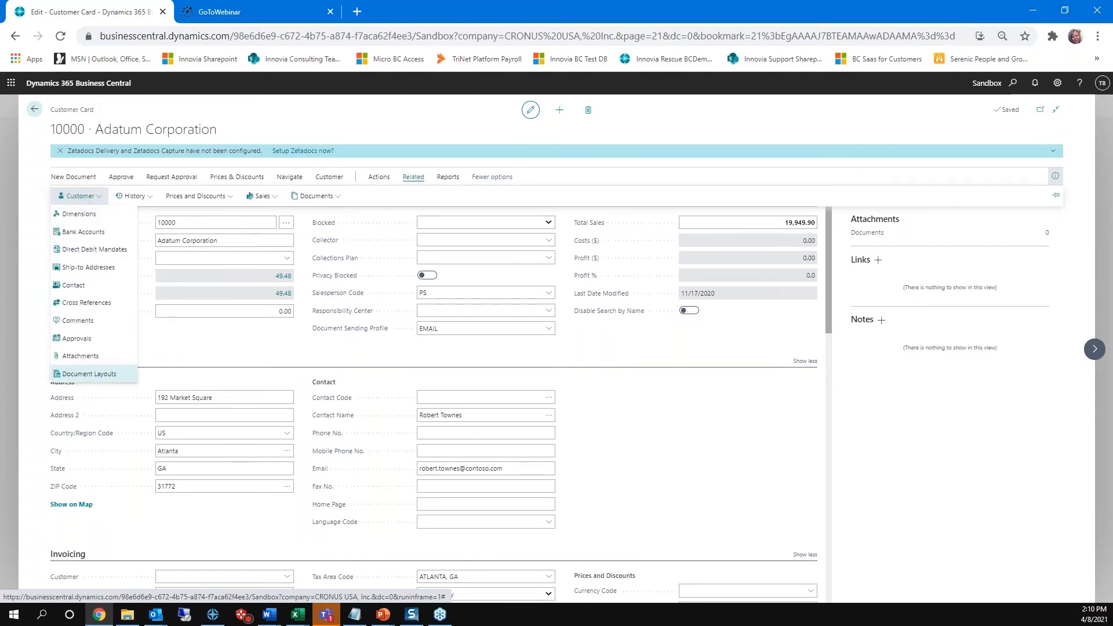
{"action": "left_click", "coordinate": [87, 374]}
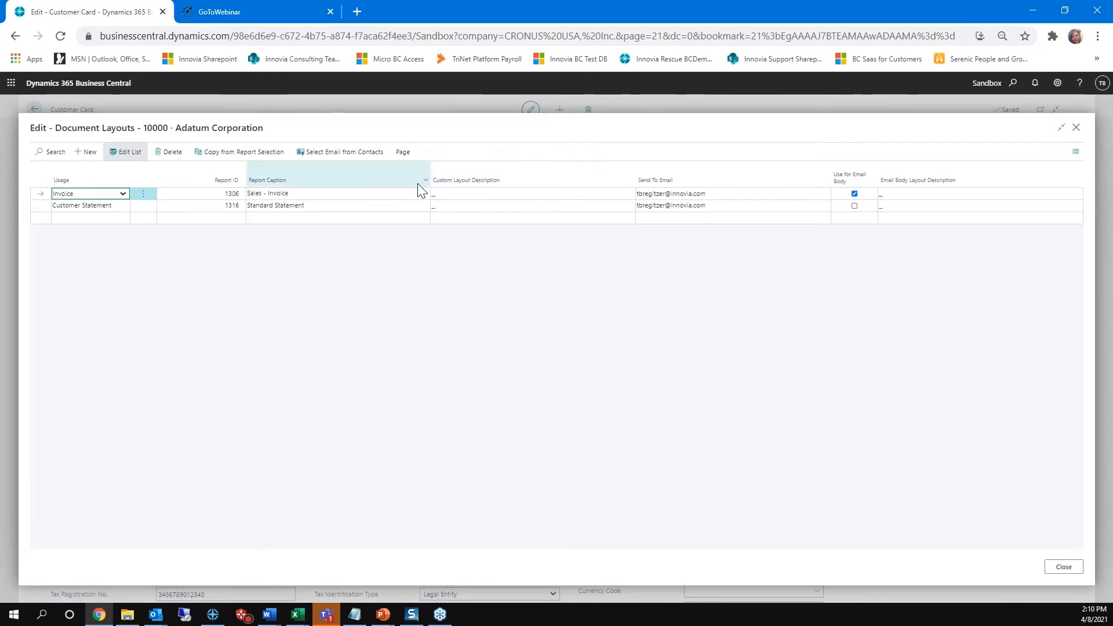
Step: Turn off Use for Email Body on Adatum Corporation's Invoice layout, and return to the customer list
{"action": "left_click", "coordinate": [856, 193]}
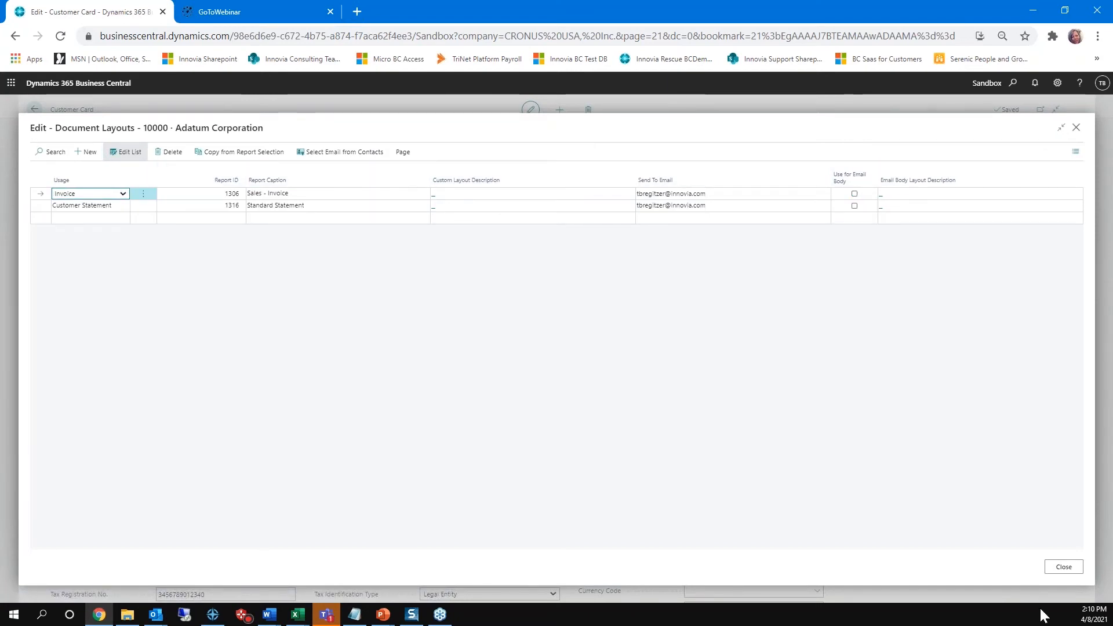
{"action": "left_click", "coordinate": [1063, 566]}
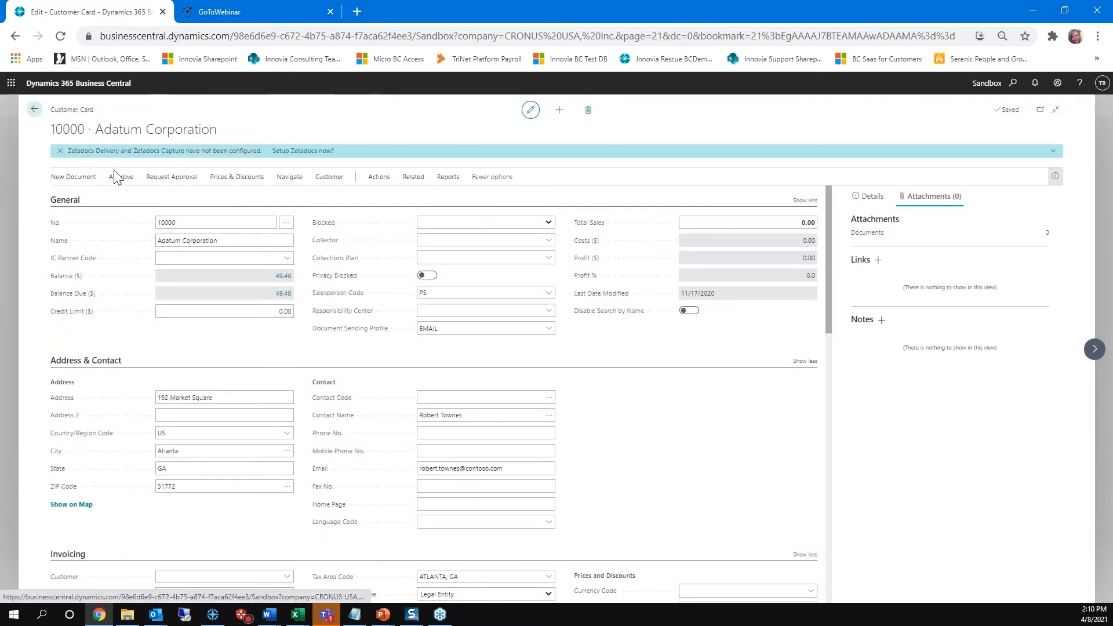
{"action": "left_click", "coordinate": [35, 110]}
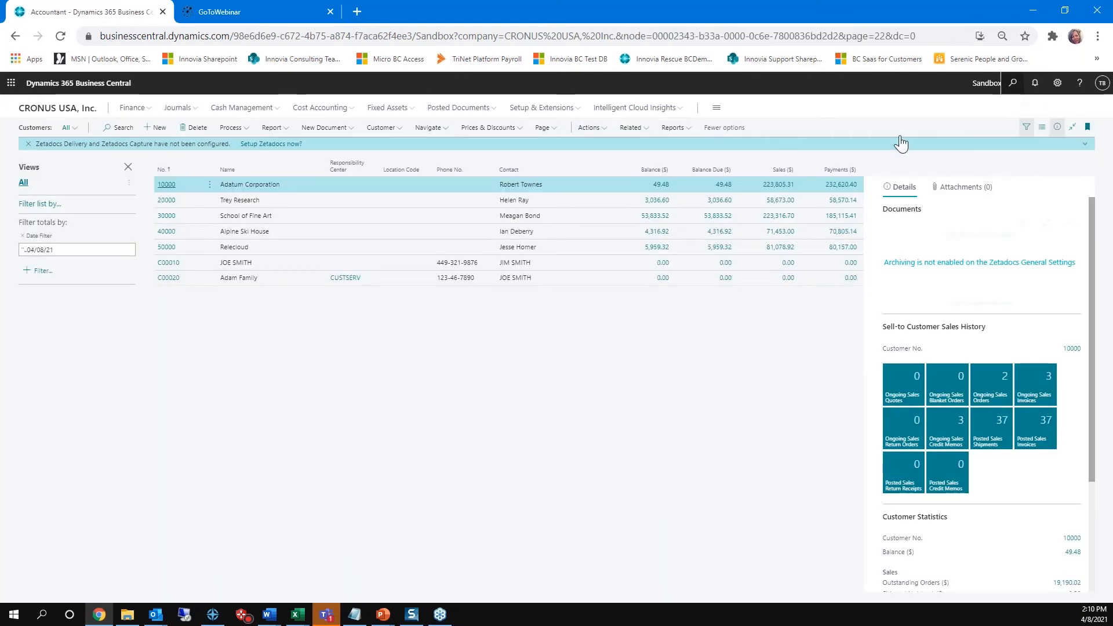
Step: Search for posted sale in and open Posted Sales Invoices
{"action": "key", "text": "alt+q"}
{"action": "type", "text": "posted"}
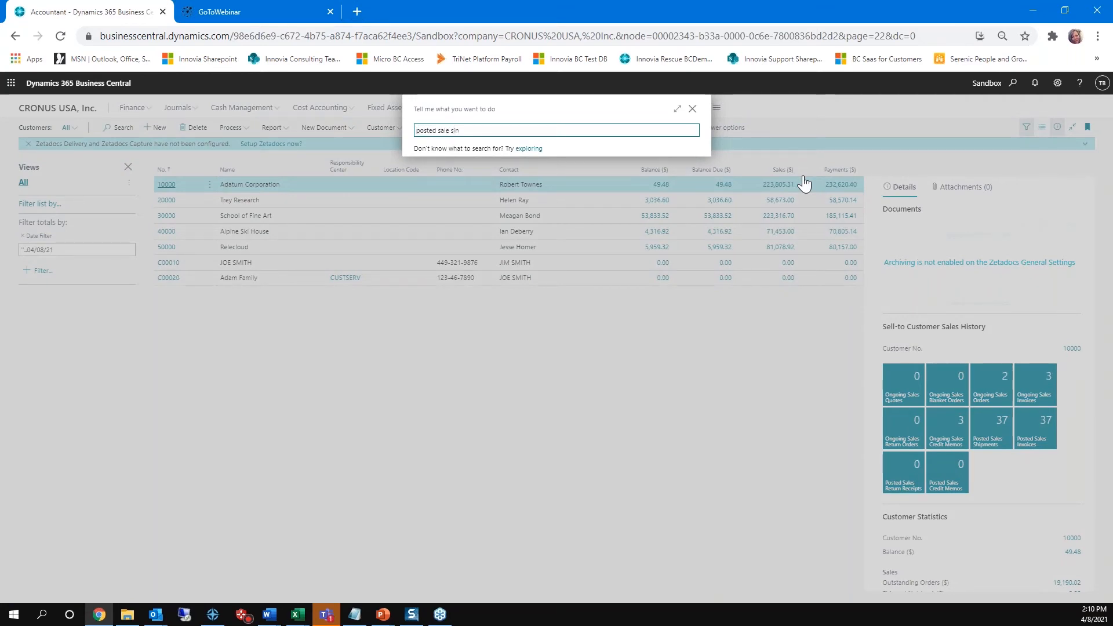
{"action": "type", "text": " sale sin"}
{"action": "key", "text": "BackSpace"}
{"action": "key", "text": "BackSpace"}
{"action": "key", "text": "BackSpace"}
{"action": "type", "text": "in"}
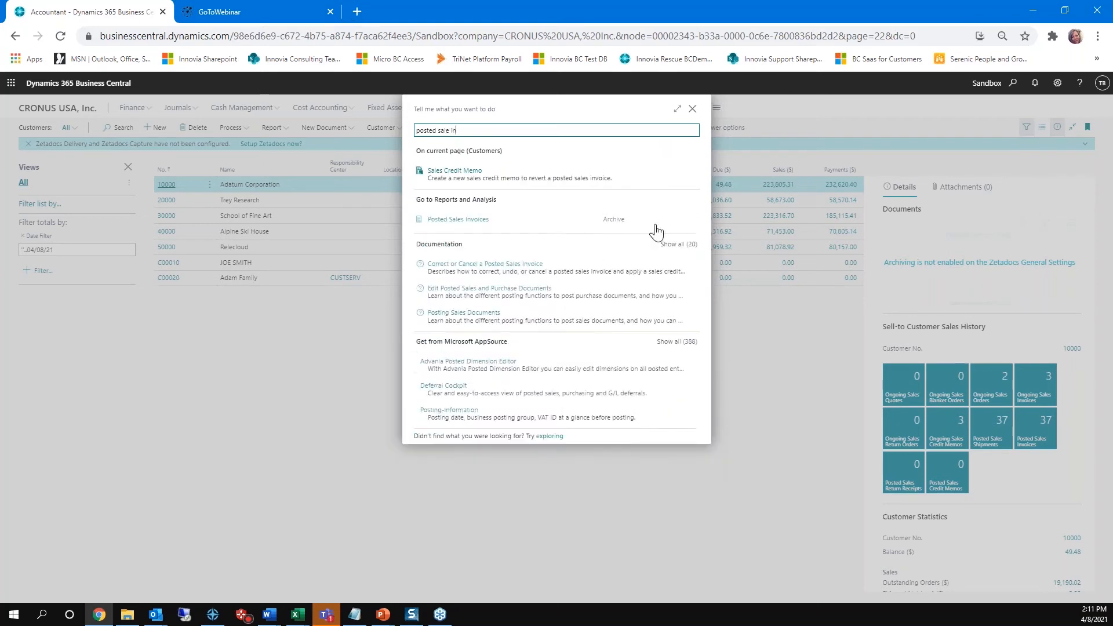
{"action": "left_click", "coordinate": [465, 220]}
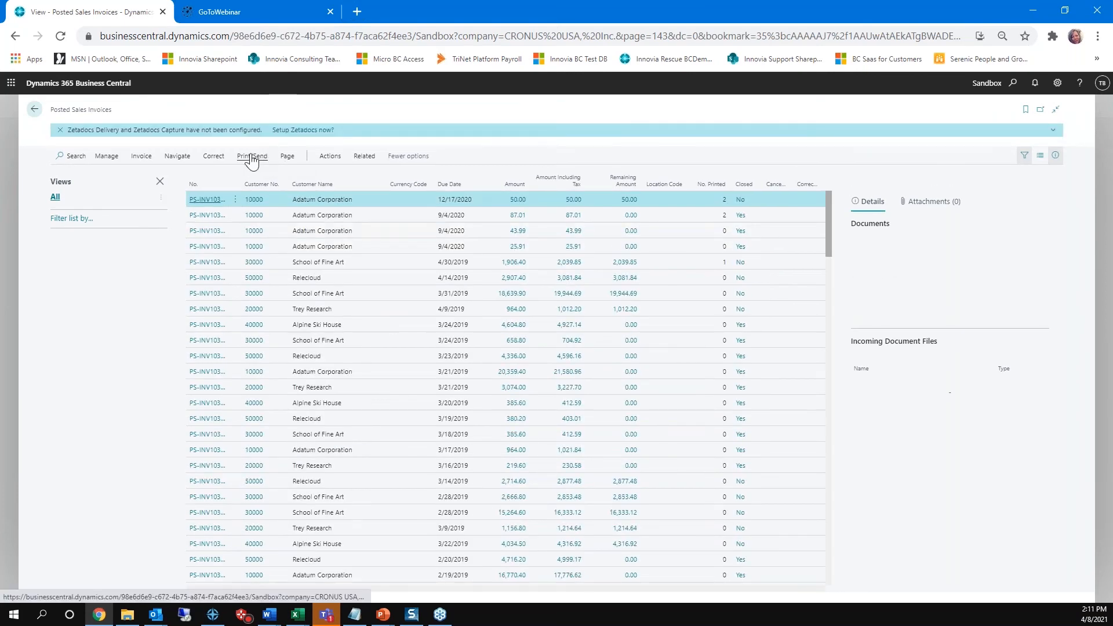
Step: Email the first Adatum Corporation invoice with a Custom Message reading "Thank you for your order, have a great day!"
{"action": "left_click", "coordinate": [251, 161]}
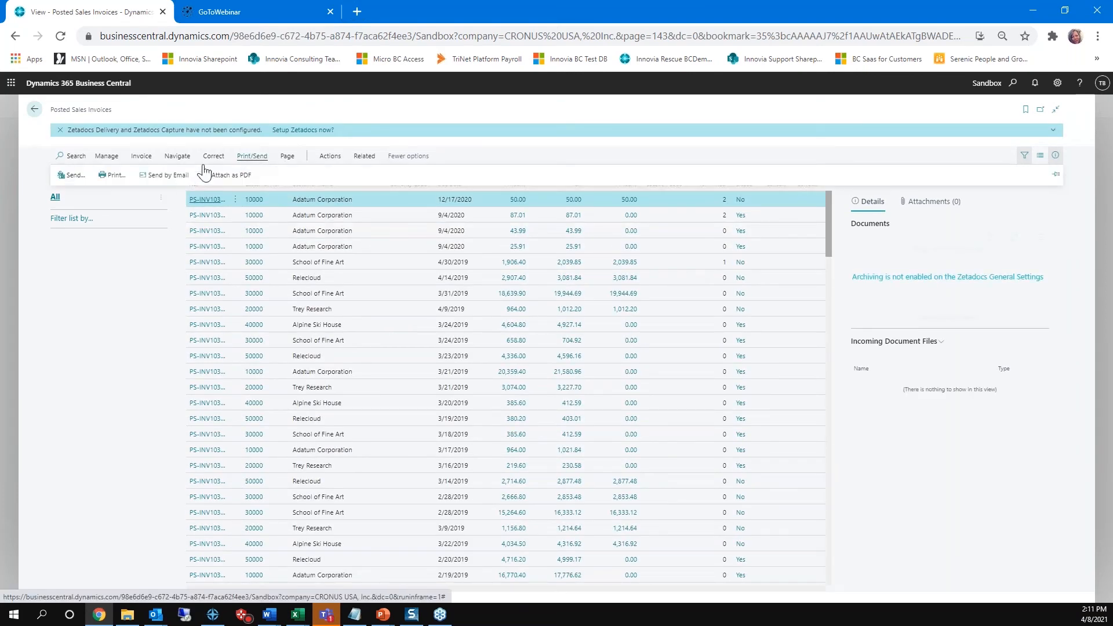
{"action": "left_click", "coordinate": [177, 177]}
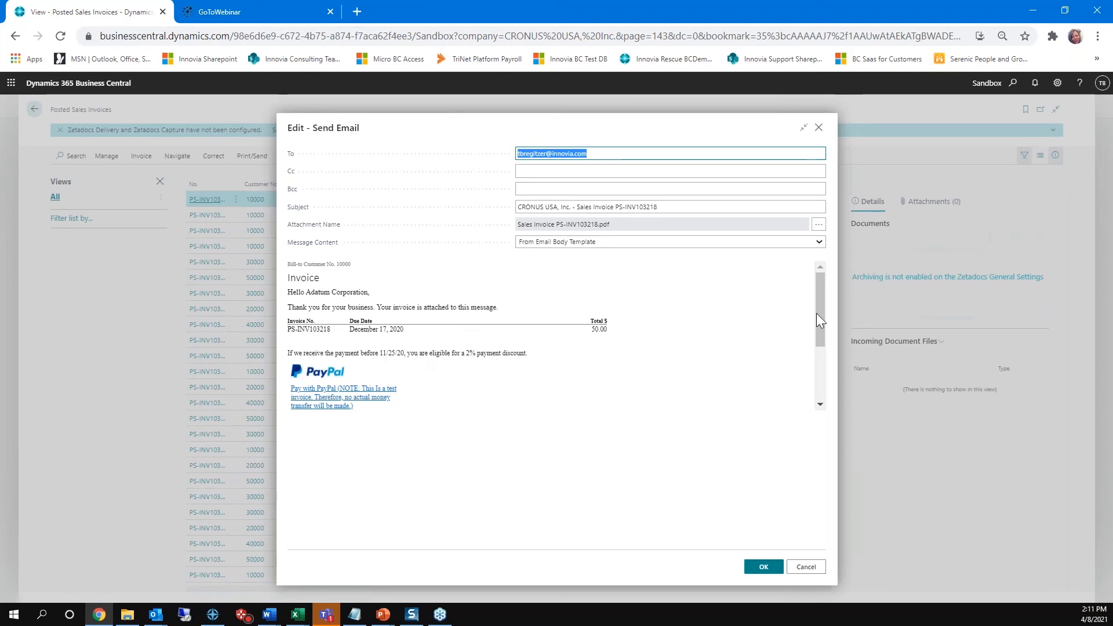
{"action": "left_click", "coordinate": [819, 243]}
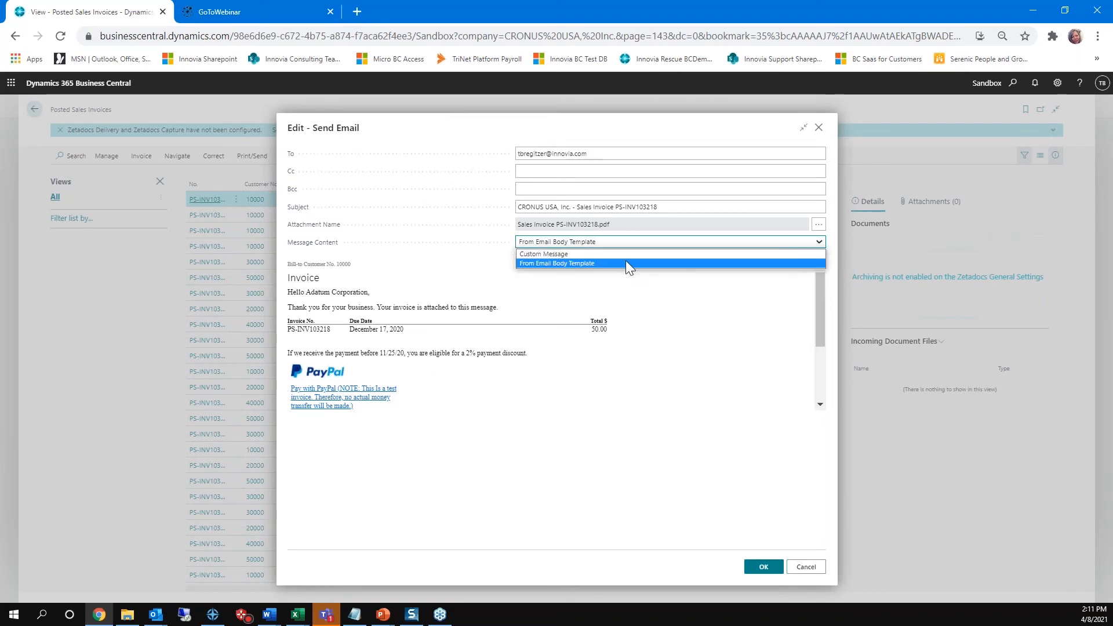
{"action": "left_click", "coordinate": [607, 253]}
{"action": "left_click", "coordinate": [305, 271]}
{"action": "type", "text": "Thank you for your order"}
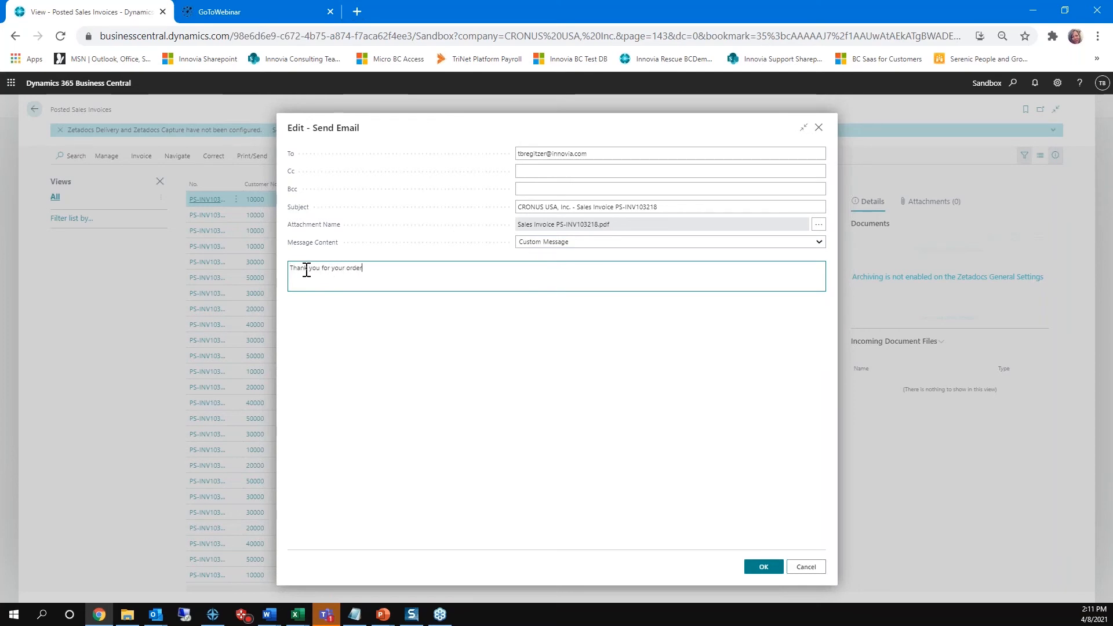
{"action": "type", "text": ", have a great day!"}
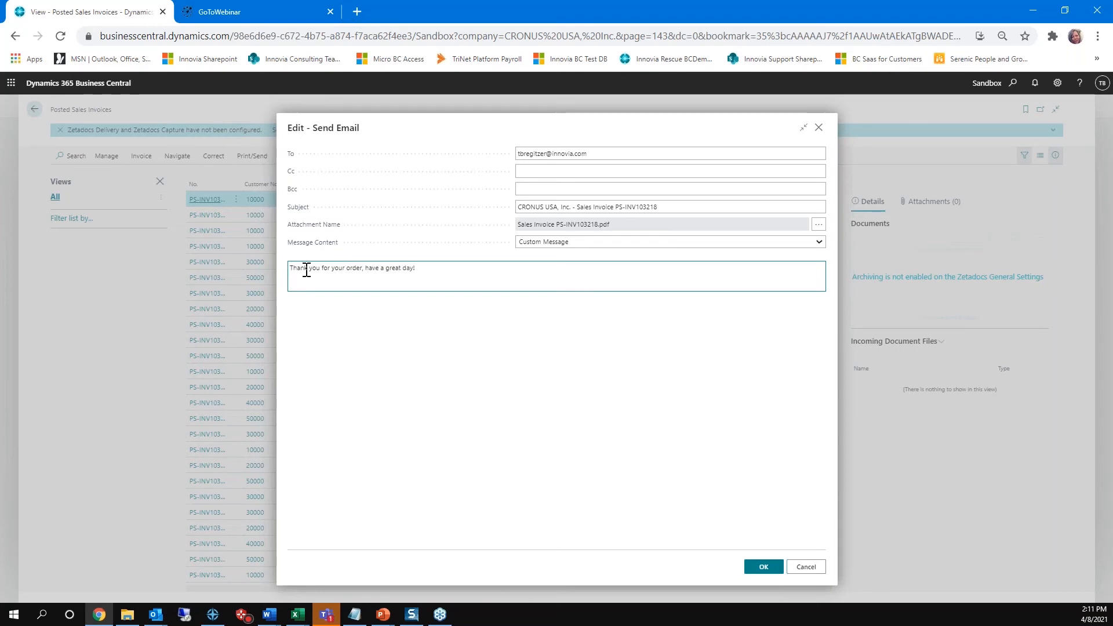
{"action": "left_click", "coordinate": [764, 567]}
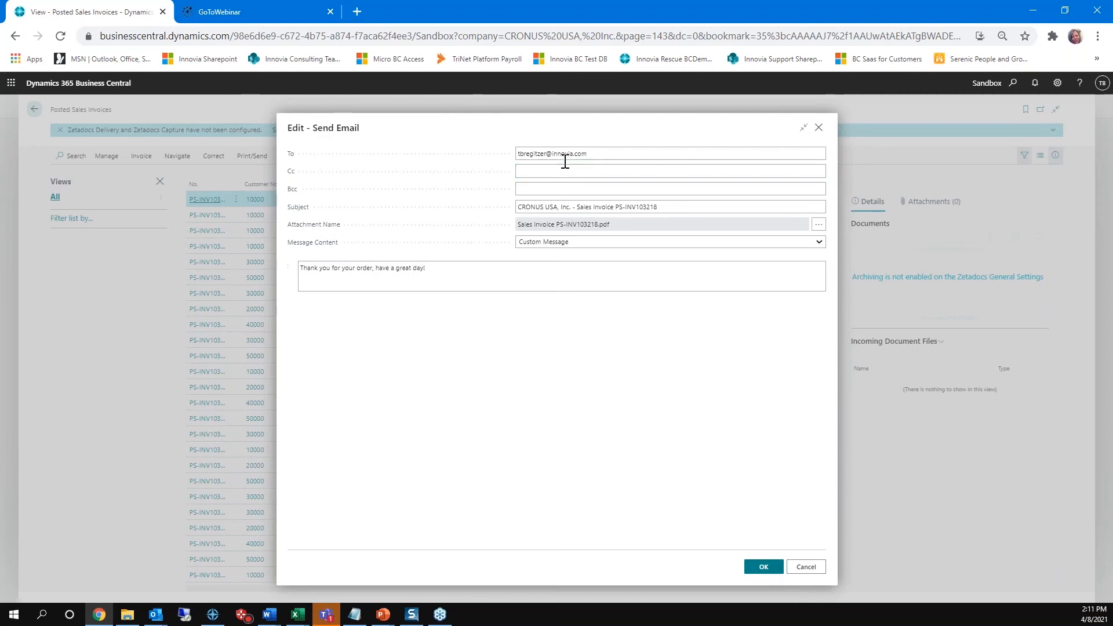
{"action": "left_click", "coordinate": [750, 572]}
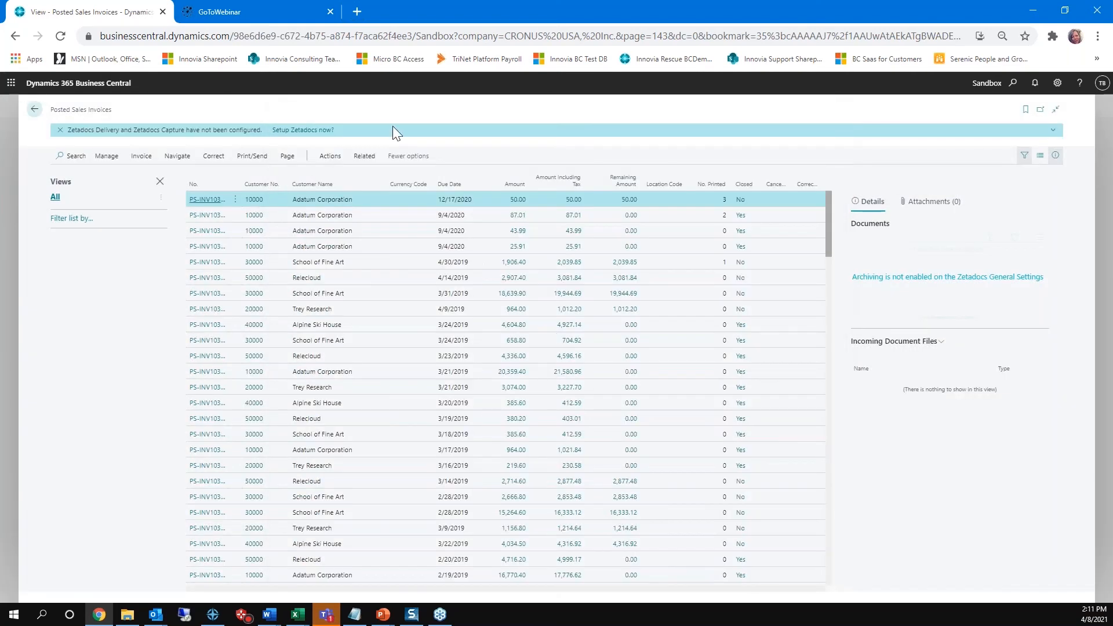
Step: Return to the customer list and select Trey Research
{"action": "left_click", "coordinate": [35, 109]}
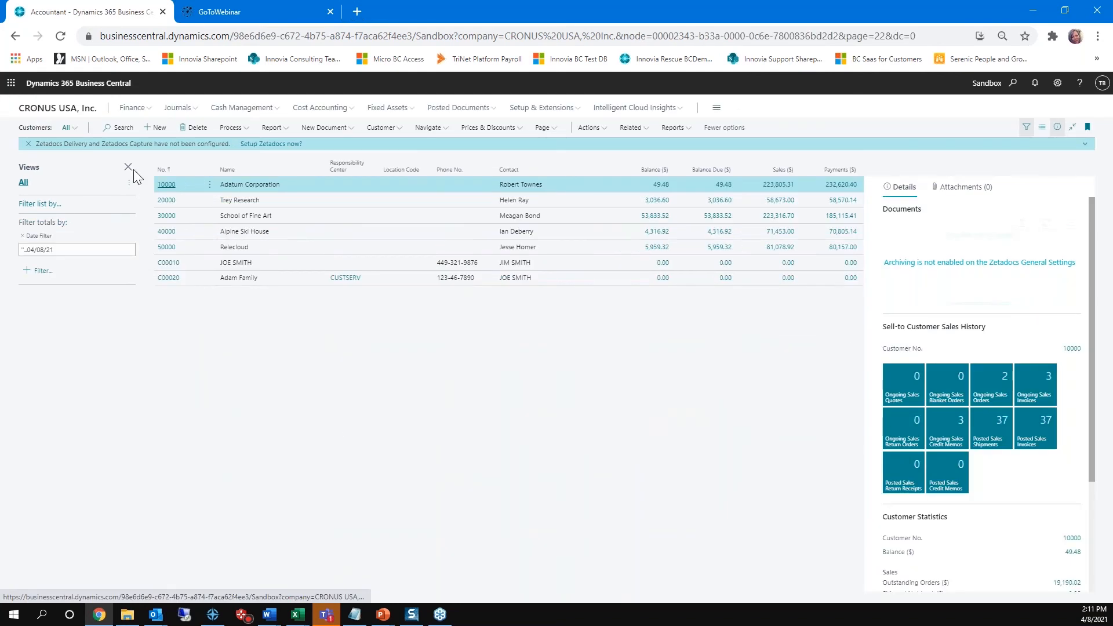
{"action": "left_click", "coordinate": [180, 201]}
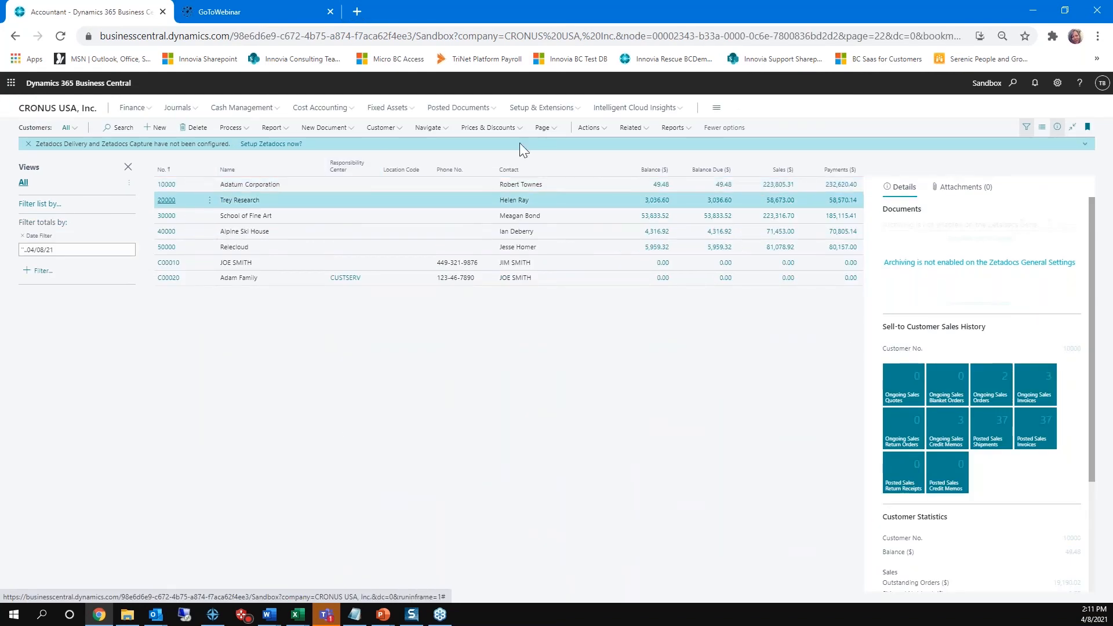
{"action": "left_click", "coordinate": [597, 136]}
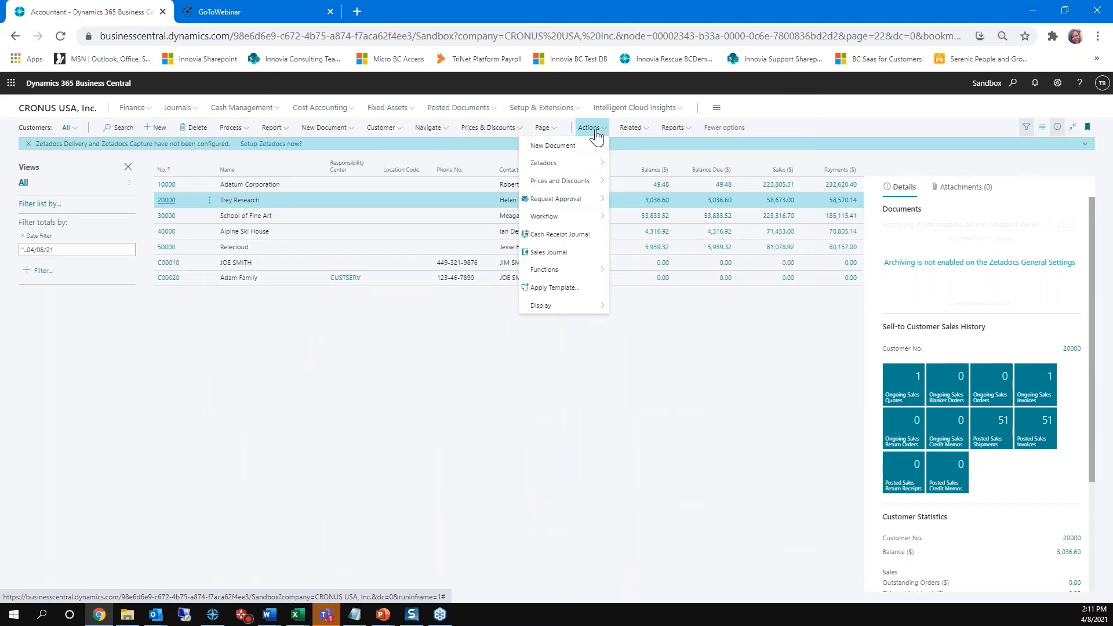
{"action": "left_click", "coordinate": [630, 128]}
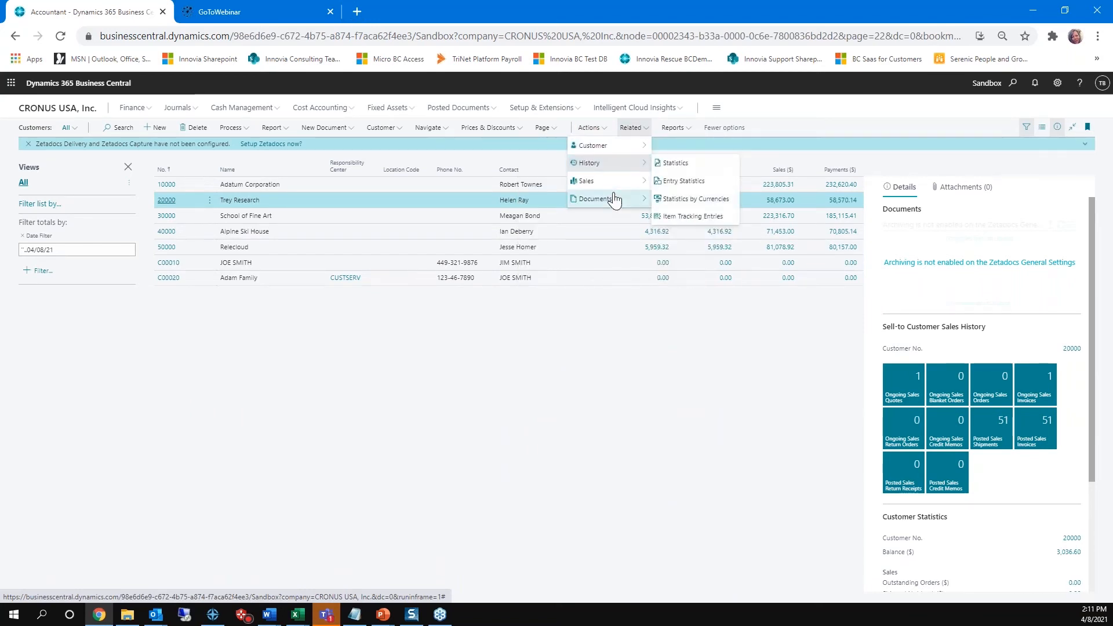
{"action": "mouse_move", "coordinate": [615, 200]}
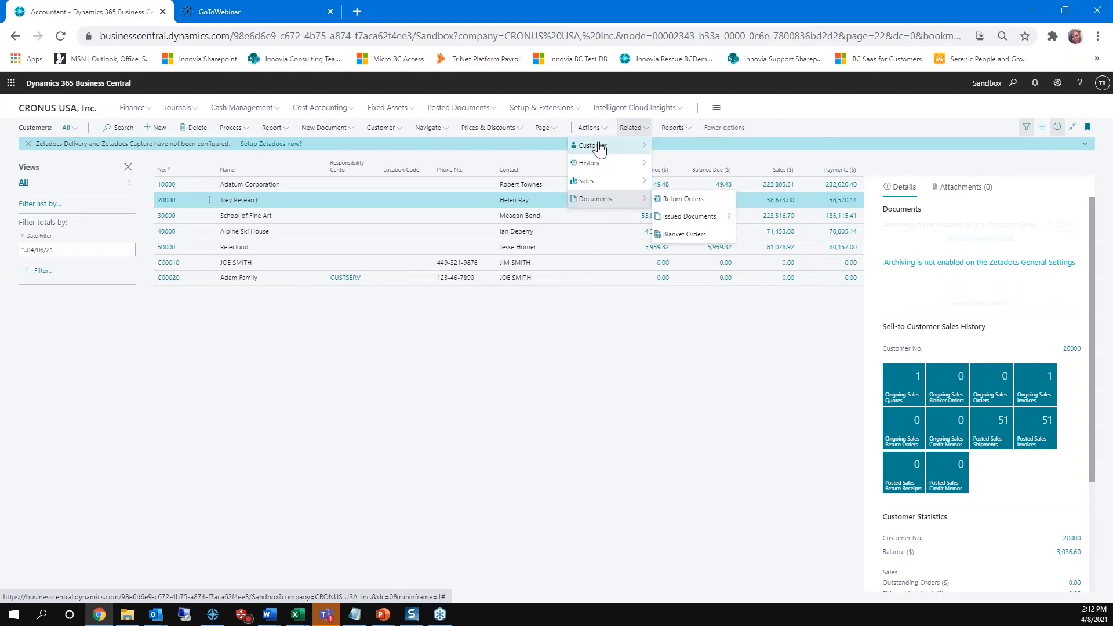
{"action": "mouse_move", "coordinate": [598, 144]}
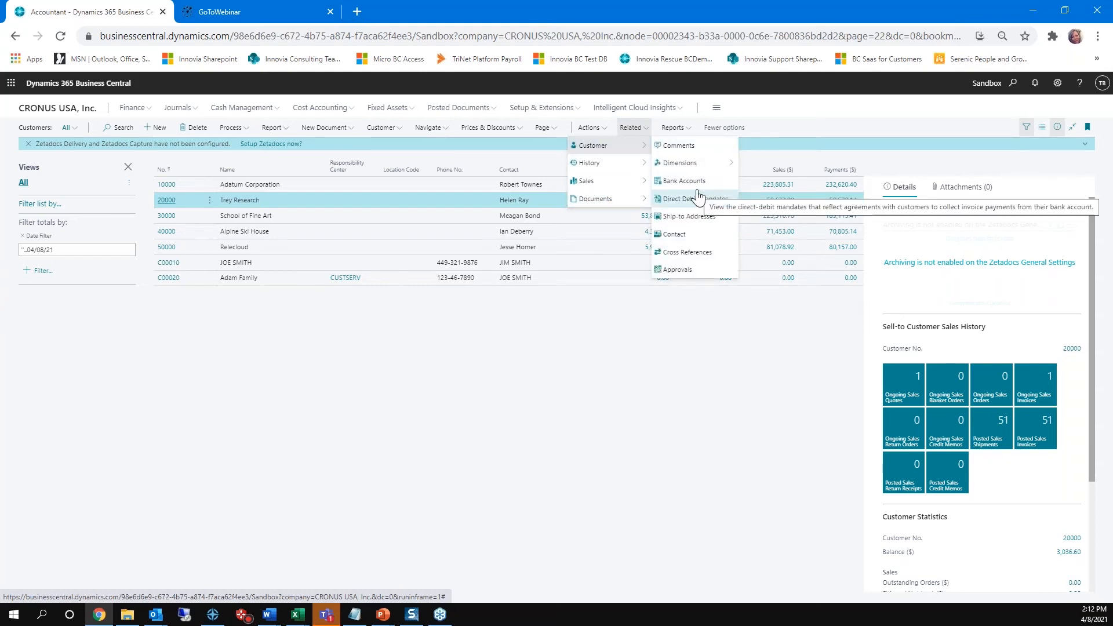
{"action": "left_click", "coordinate": [664, 131]}
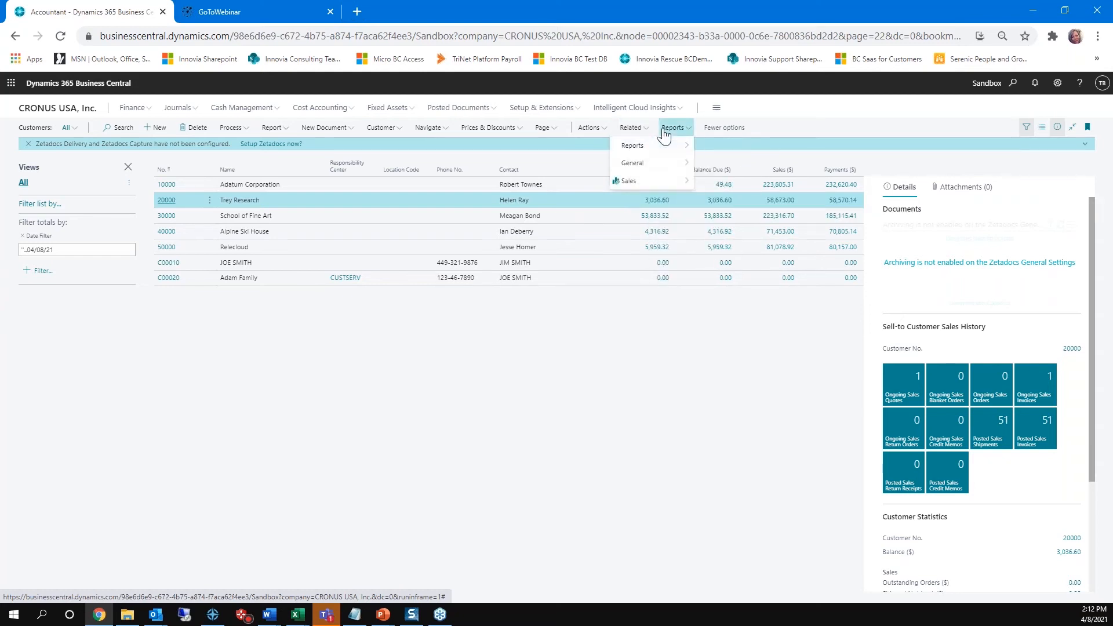
{"action": "mouse_move", "coordinate": [659, 144]}
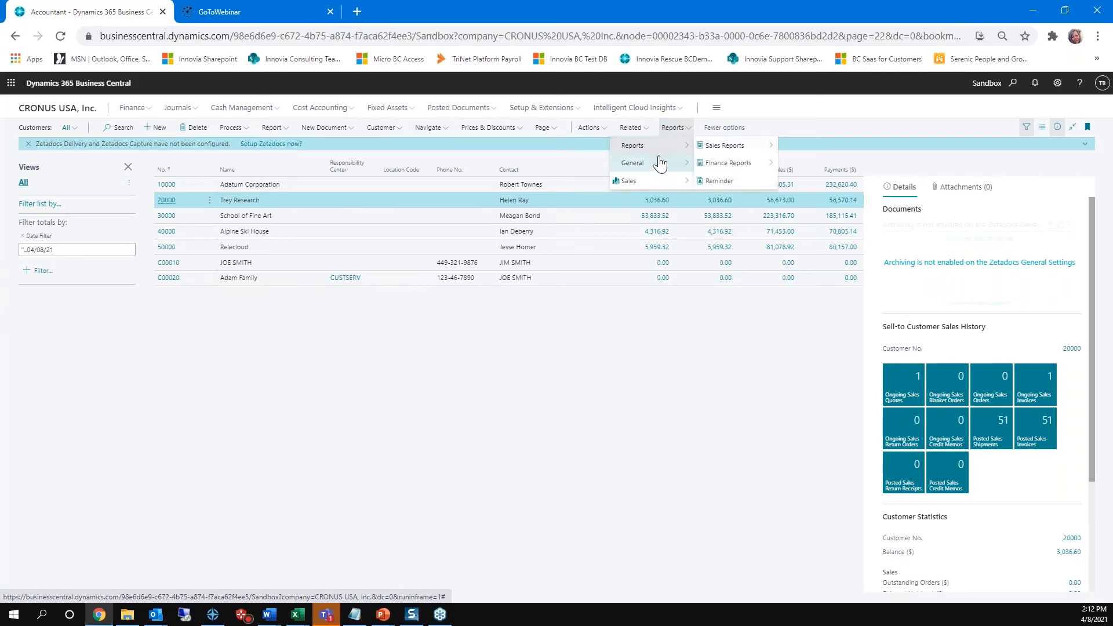
{"action": "mouse_move", "coordinate": [659, 164]}
{"action": "left_click", "coordinate": [581, 132]}
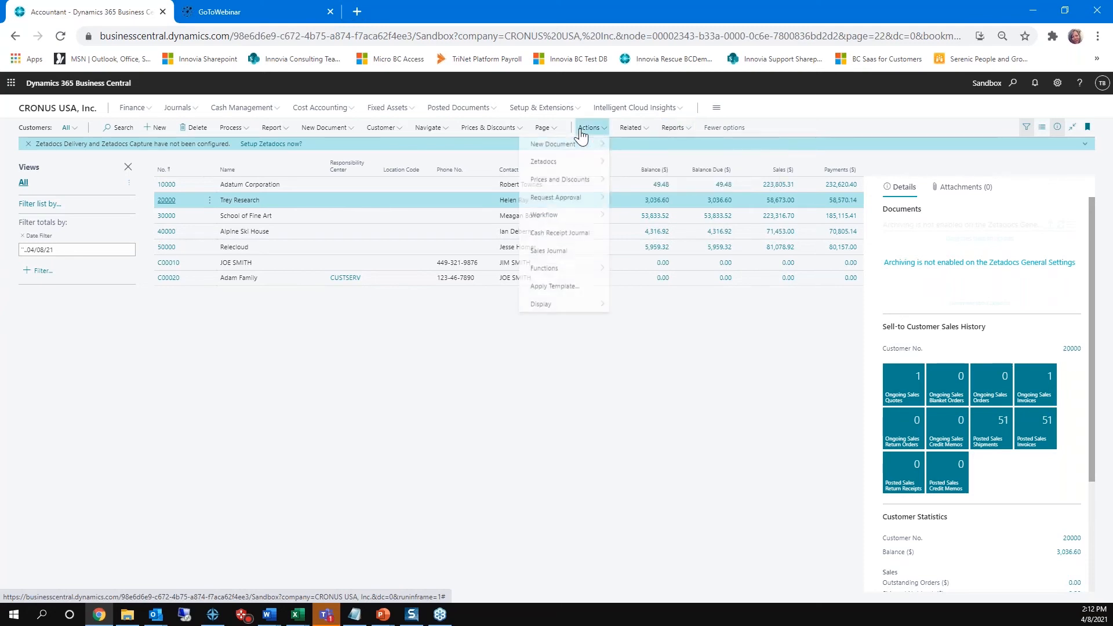
{"action": "mouse_move", "coordinate": [573, 149]}
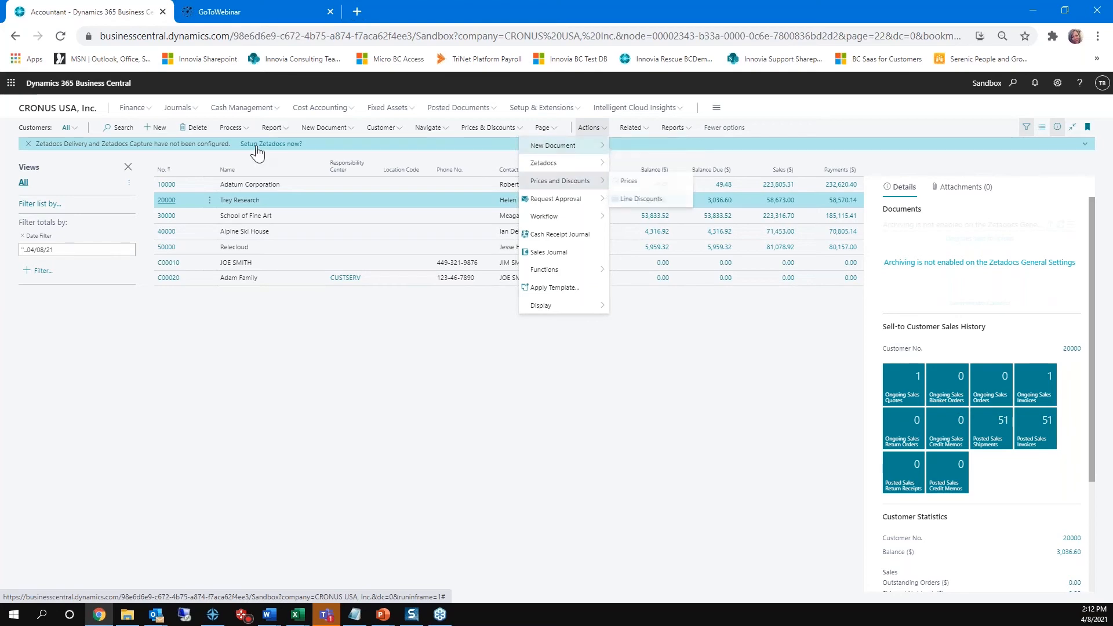
{"action": "left_click", "coordinate": [170, 204]}
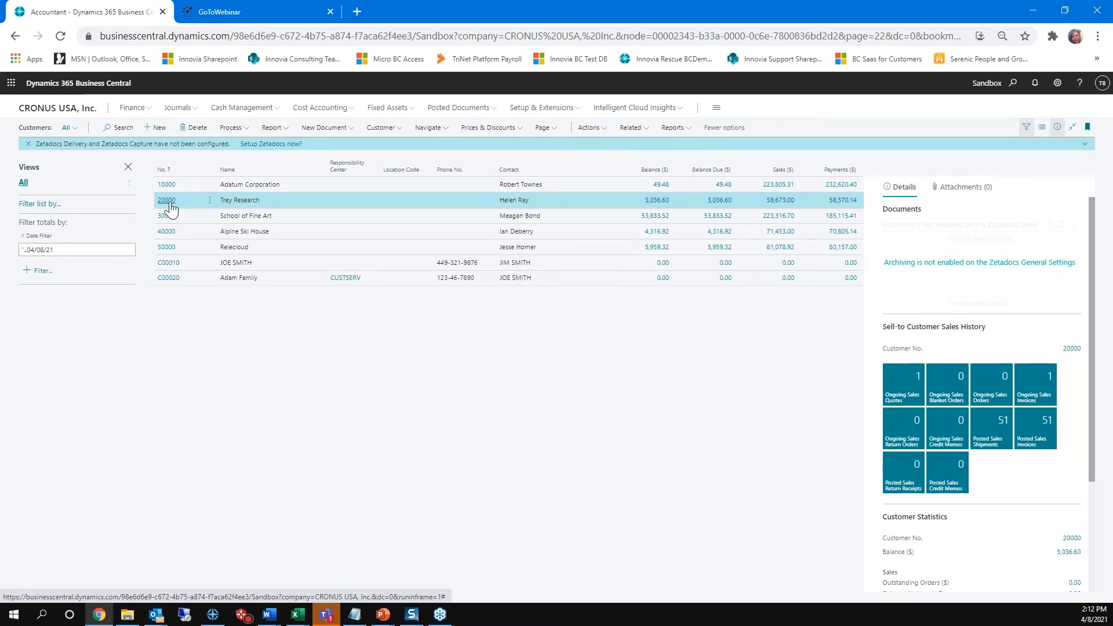
Step: Open the Trey Research customer card and bring up its document layouts
{"action": "left_click", "coordinate": [167, 201]}
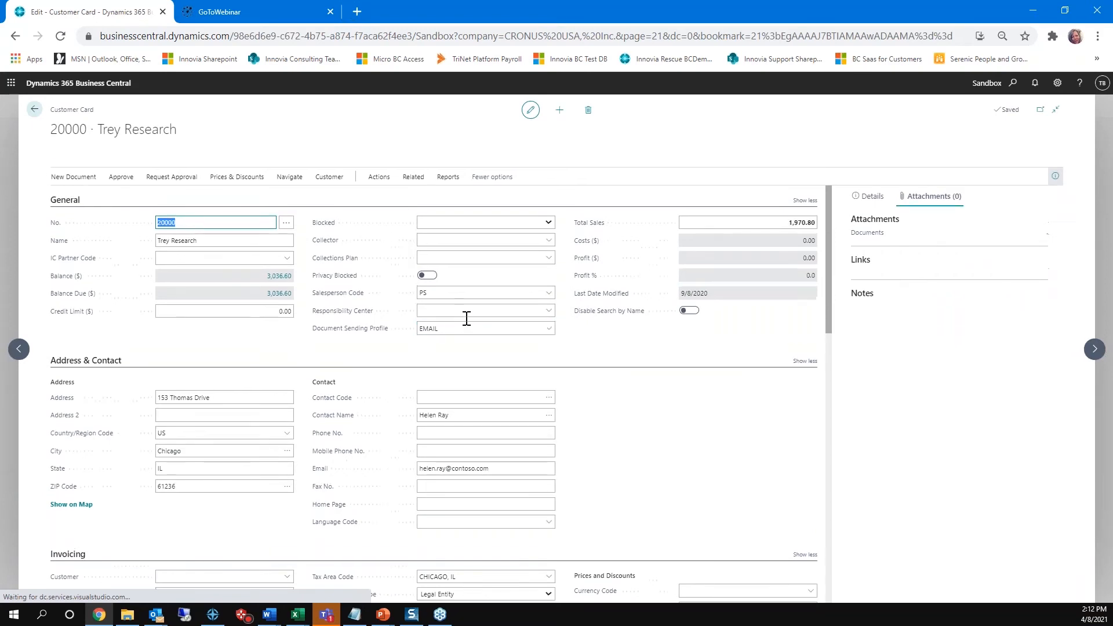
{"action": "left_click", "coordinate": [415, 178]}
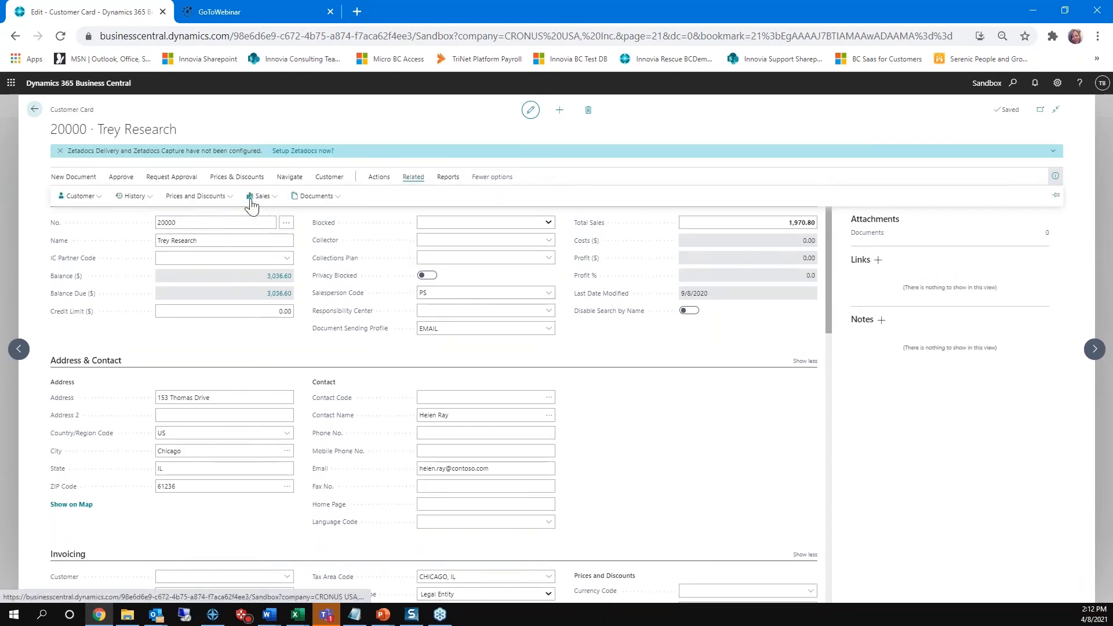
{"action": "left_click", "coordinate": [79, 200]}
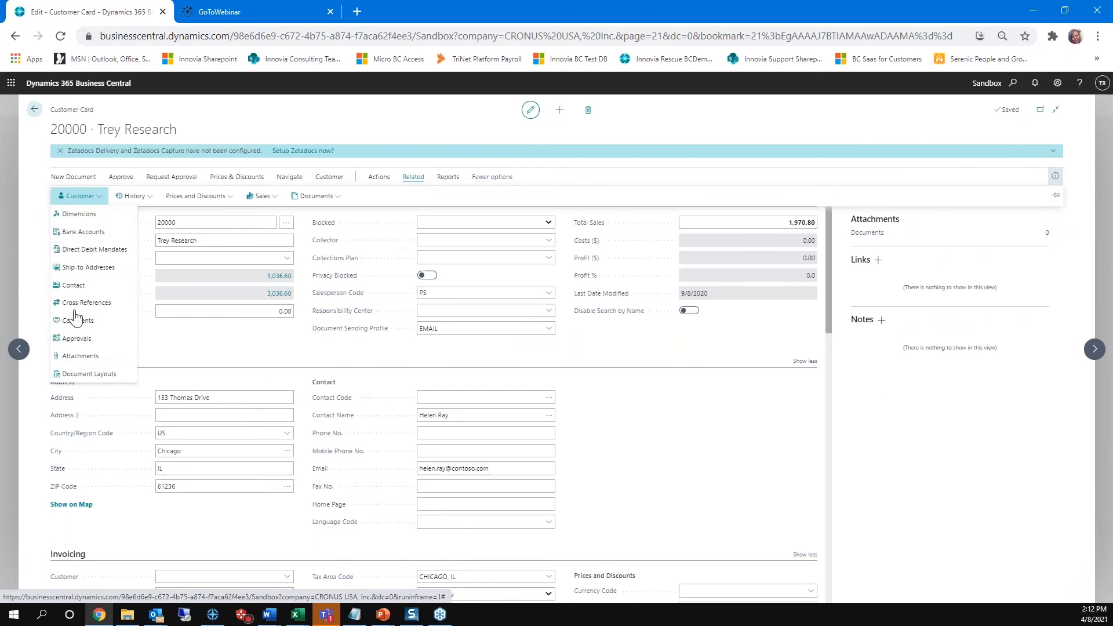
{"action": "left_click", "coordinate": [87, 376]}
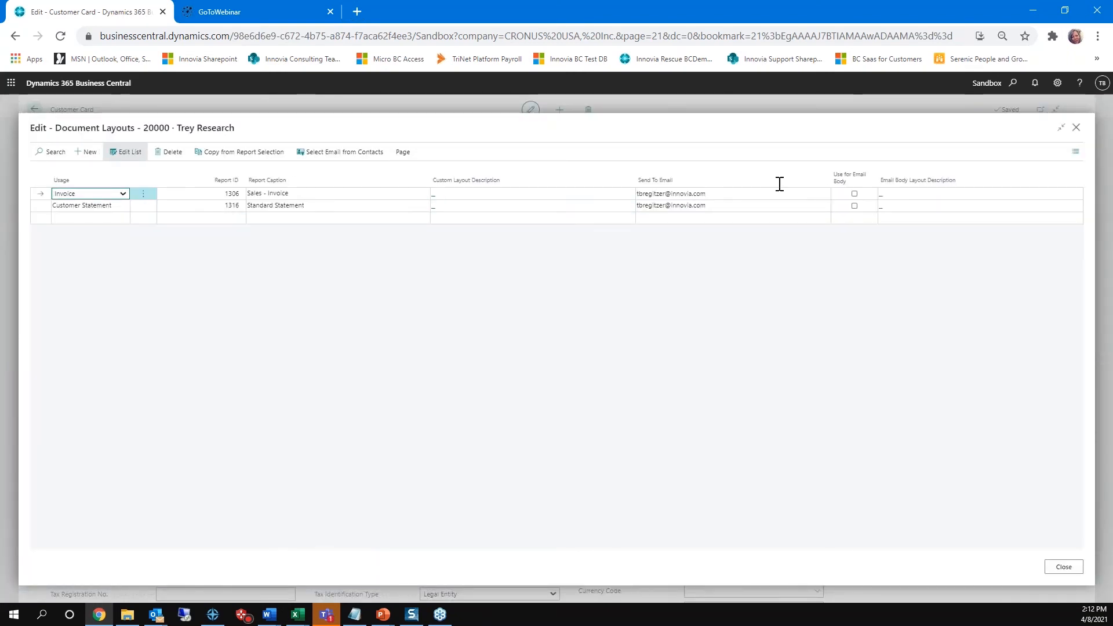
Step: Close the Trey Research layouts, move on to the School of Fine Art customer card, and bring up its document layouts
{"action": "left_click", "coordinate": [1064, 568]}
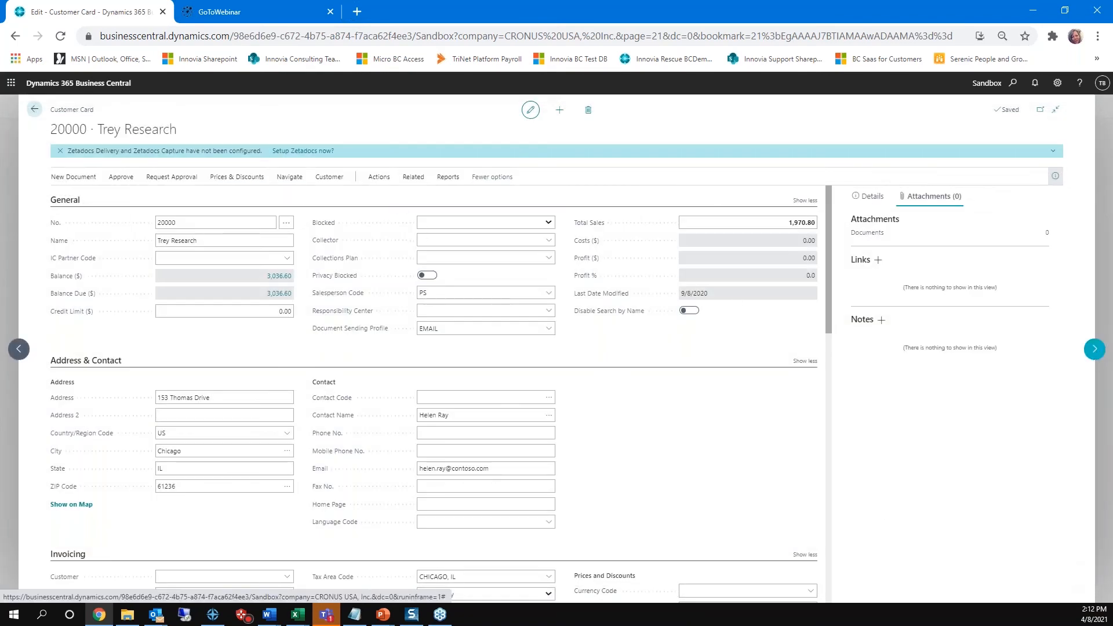
{"action": "left_click", "coordinate": [1094, 348]}
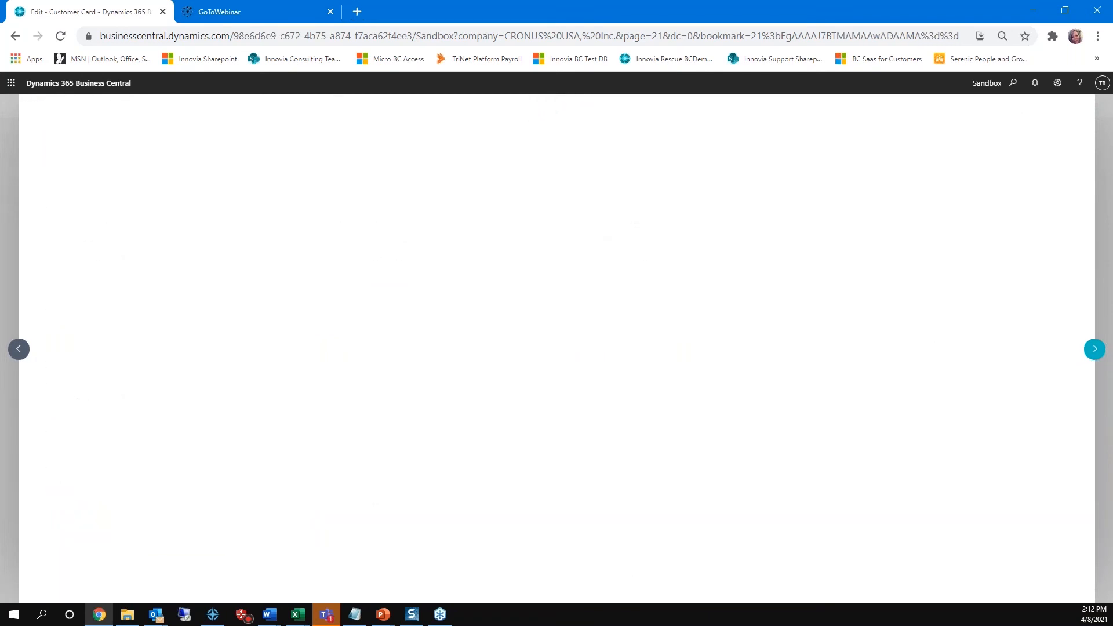
{"action": "left_click", "coordinate": [414, 154]}
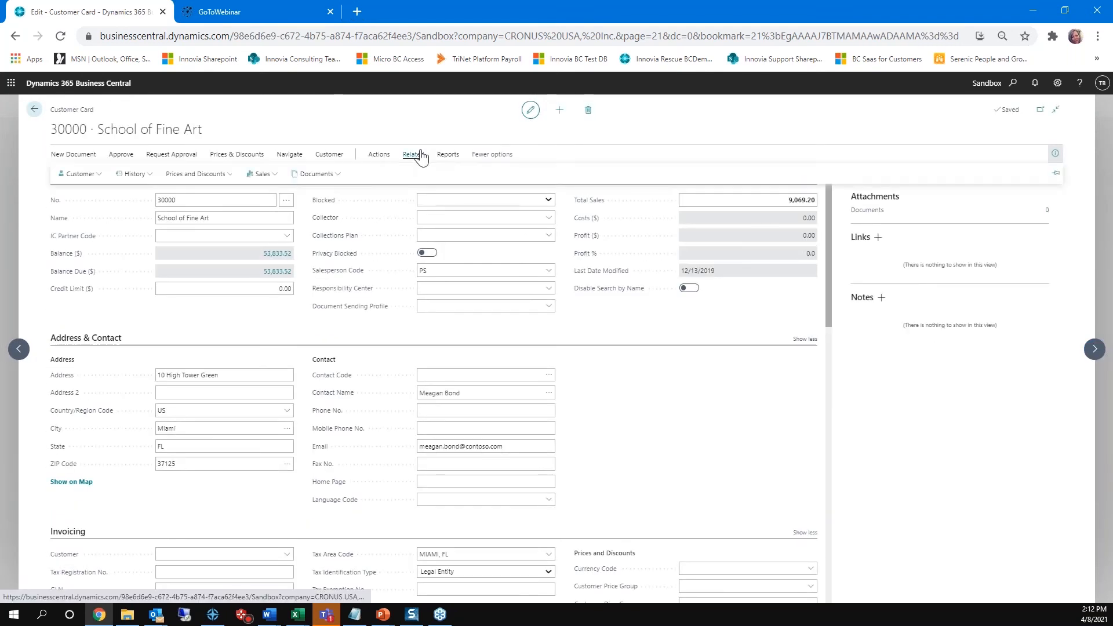
{"action": "left_click", "coordinate": [64, 174]}
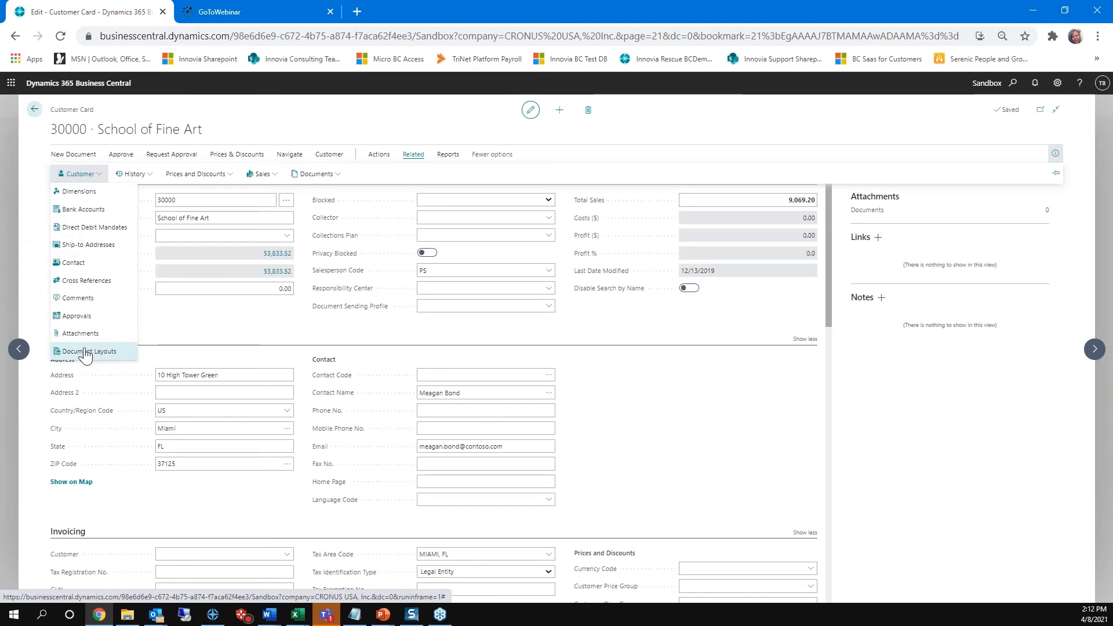
{"action": "left_click", "coordinate": [81, 352]}
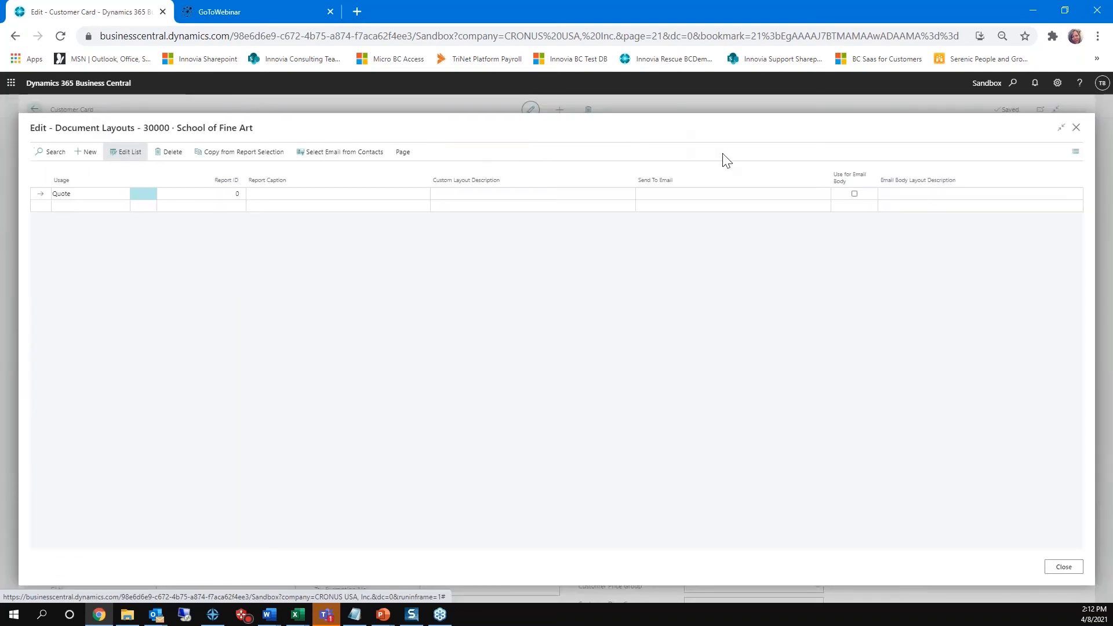
Step: Add an Invoice layout for School of Fine Art with report ID 1306 and the recipient's email address, and close the layouts
{"action": "left_click", "coordinate": [123, 194]}
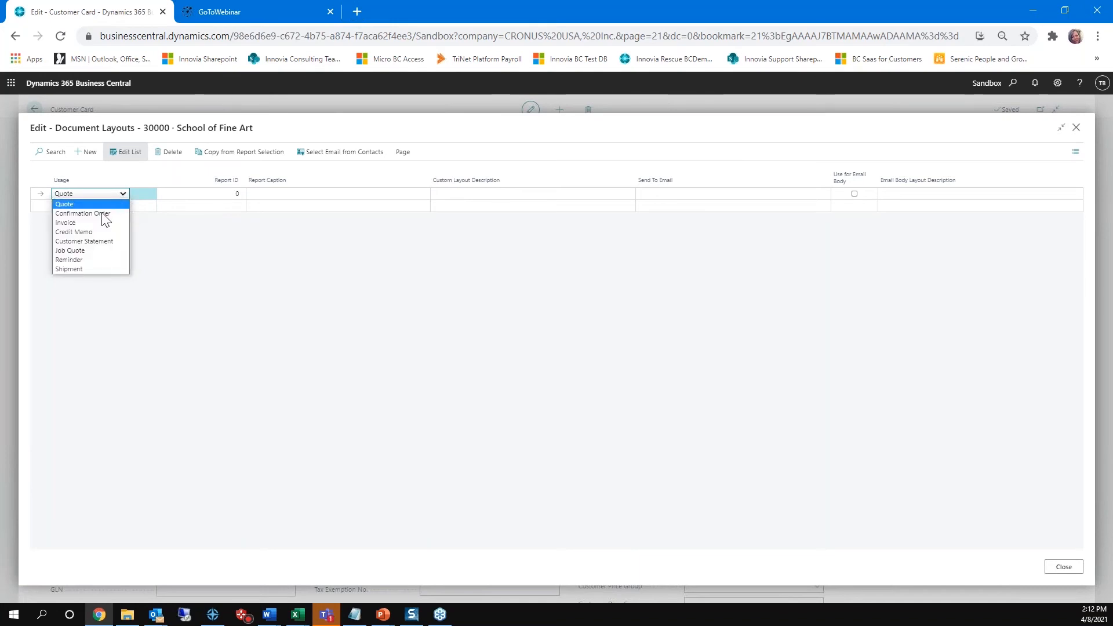
{"action": "left_click", "coordinate": [207, 192]}
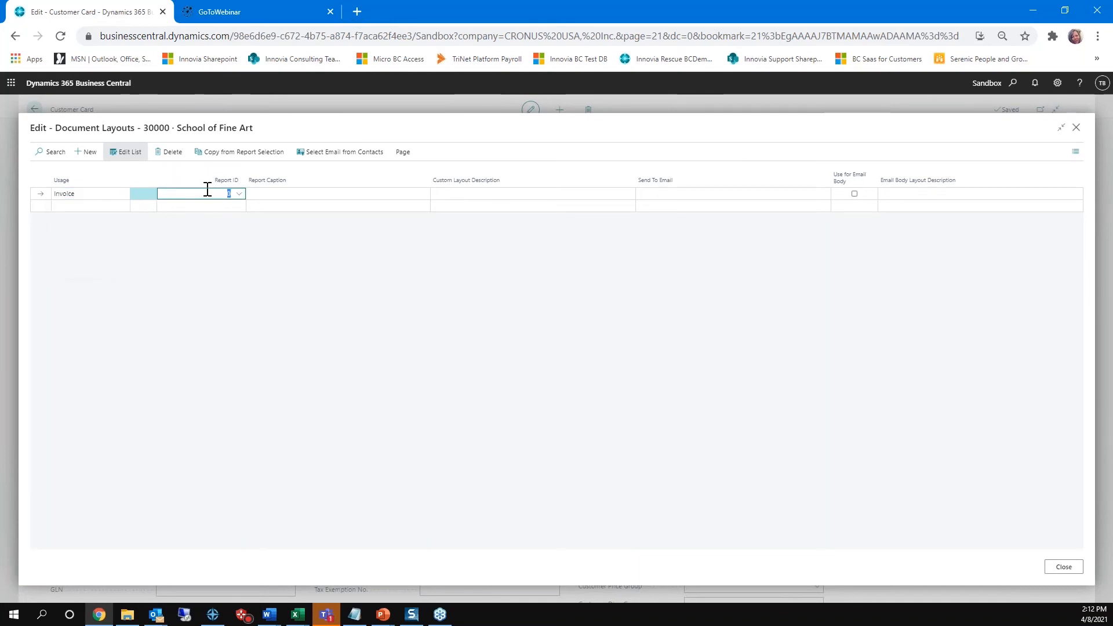
{"action": "type", "text": "1306"}
{"action": "key", "text": "Tab"}
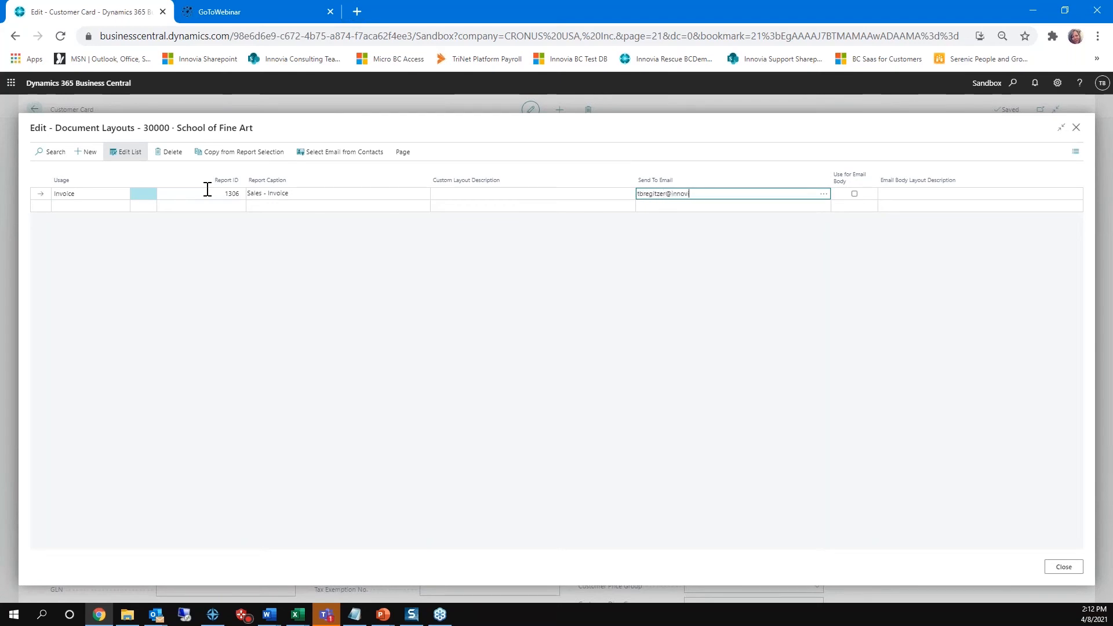
{"action": "key", "text": "Tab"}
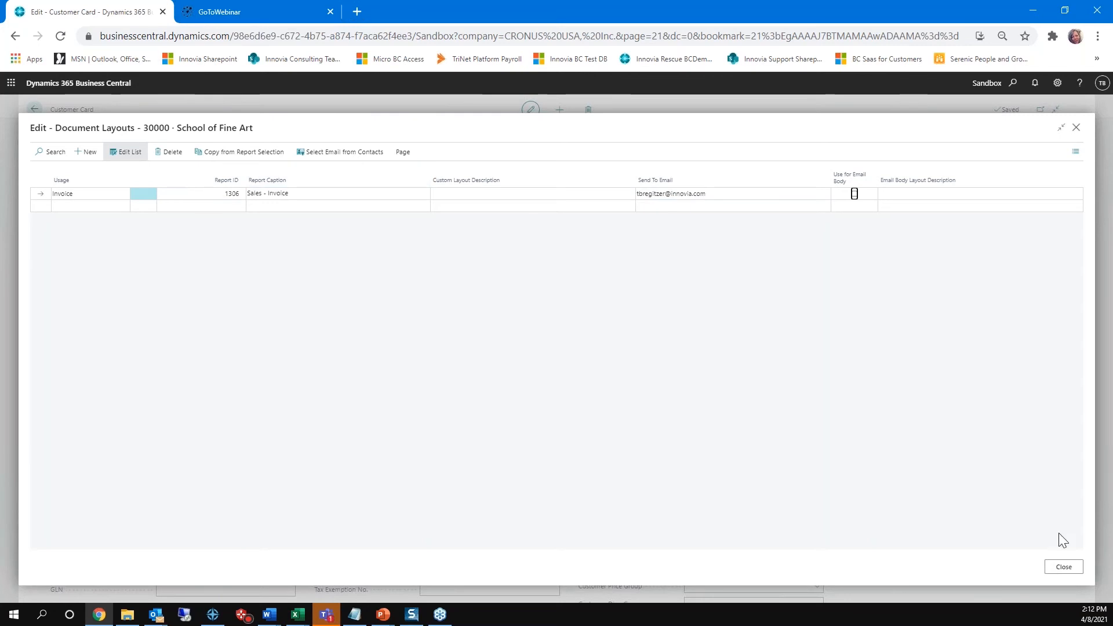
{"action": "left_click", "coordinate": [722, 286]}
{"action": "left_click", "coordinate": [1064, 567]}
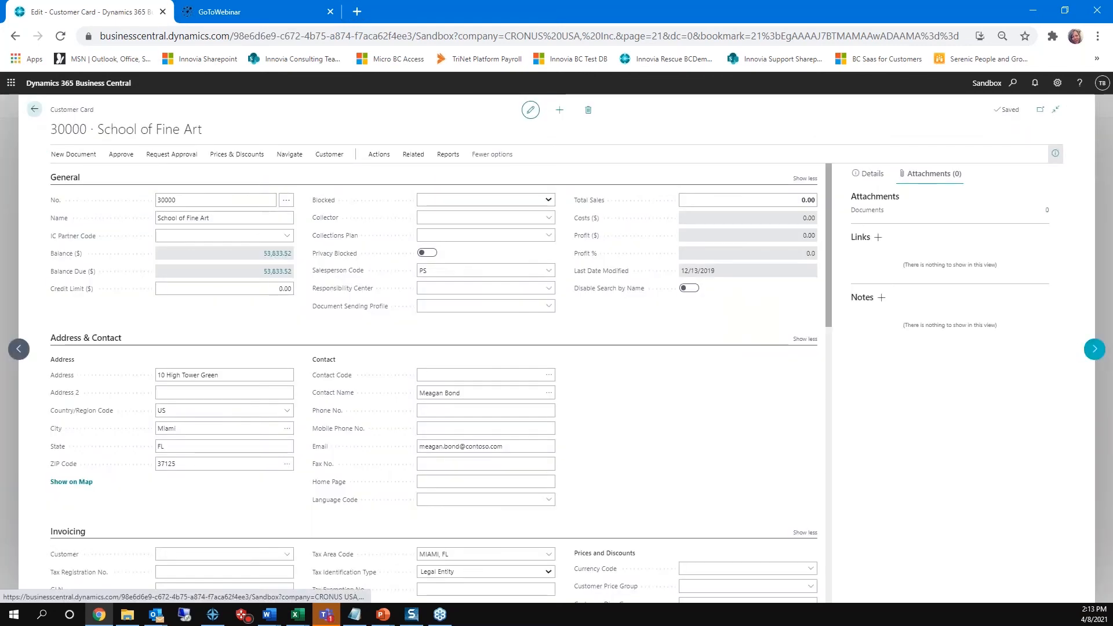
Step: Move on to the Alpine Ski House customer card and bring up its document layouts
{"action": "left_click", "coordinate": [1094, 349]}
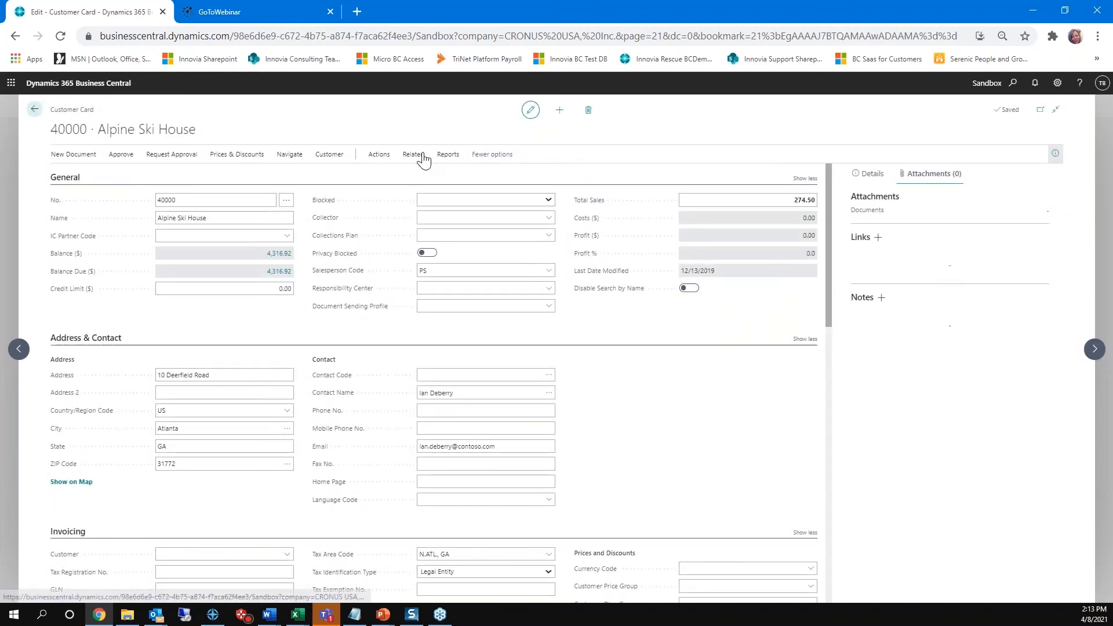
{"action": "left_click", "coordinate": [419, 155]}
{"action": "left_click", "coordinate": [80, 177]}
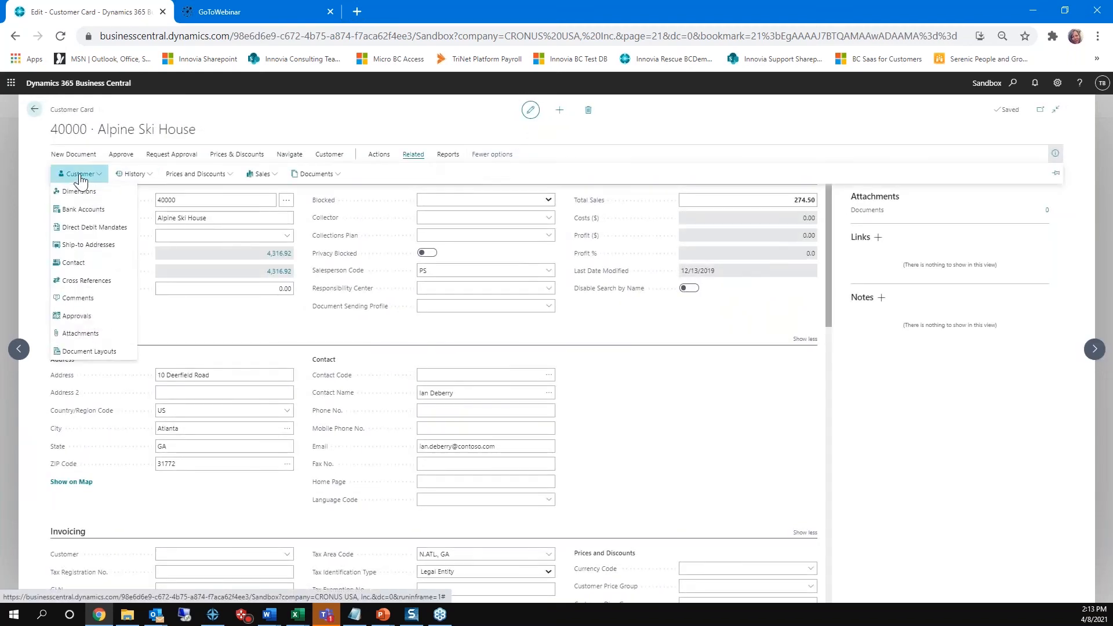
{"action": "left_click", "coordinate": [93, 352]}
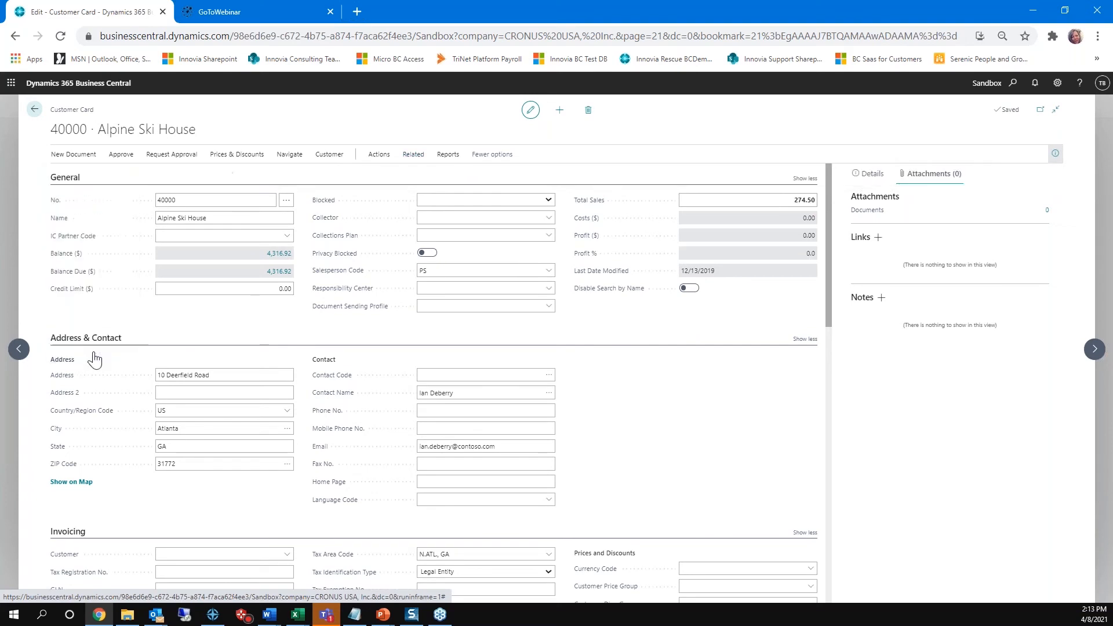
Step: Add an Invoice layout for Alpine Ski House with report ID 1306 and the recipient's email address, and close the layouts
{"action": "left_click", "coordinate": [108, 195]}
{"action": "left_click", "coordinate": [124, 194]}
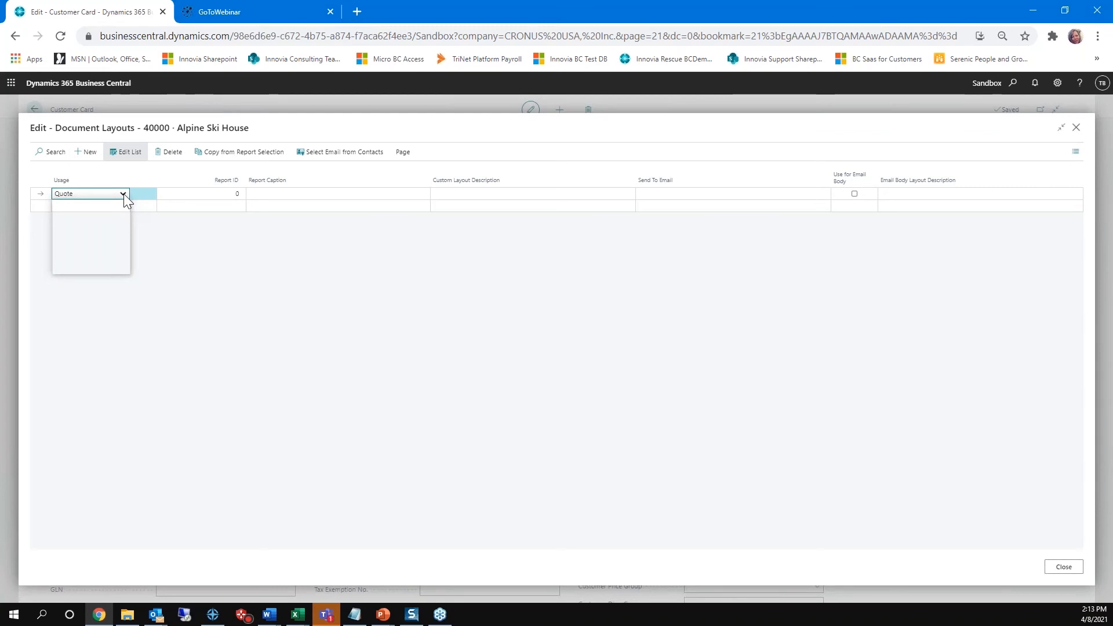
{"action": "left_click", "coordinate": [66, 222]}
{"action": "left_click", "coordinate": [204, 193]}
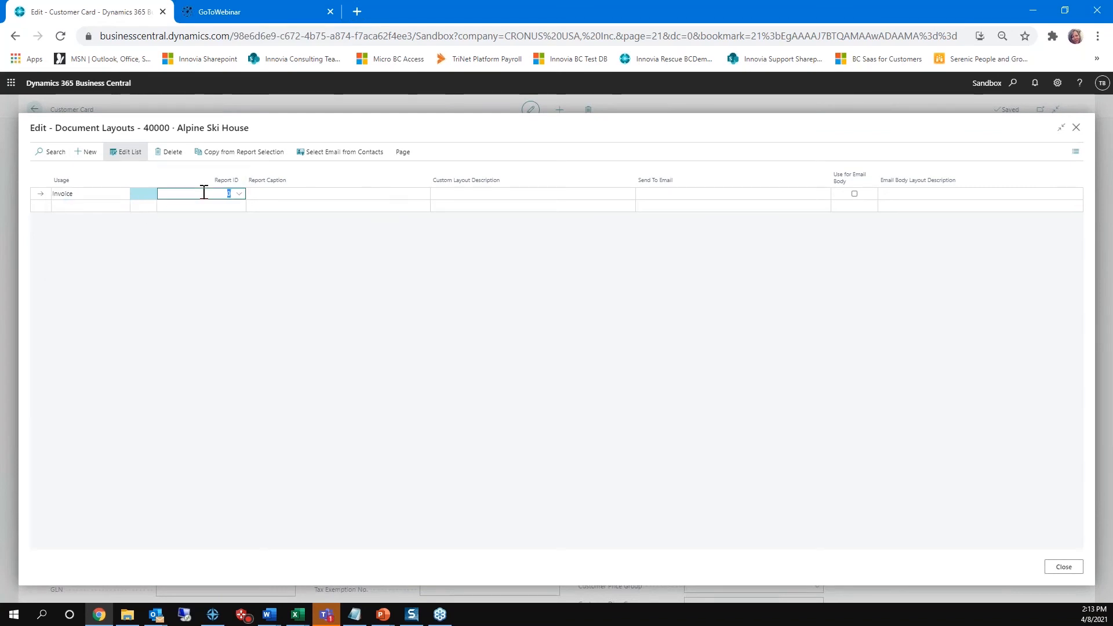
{"action": "type", "text": "1305"}
{"action": "left_click", "coordinate": [658, 193]}
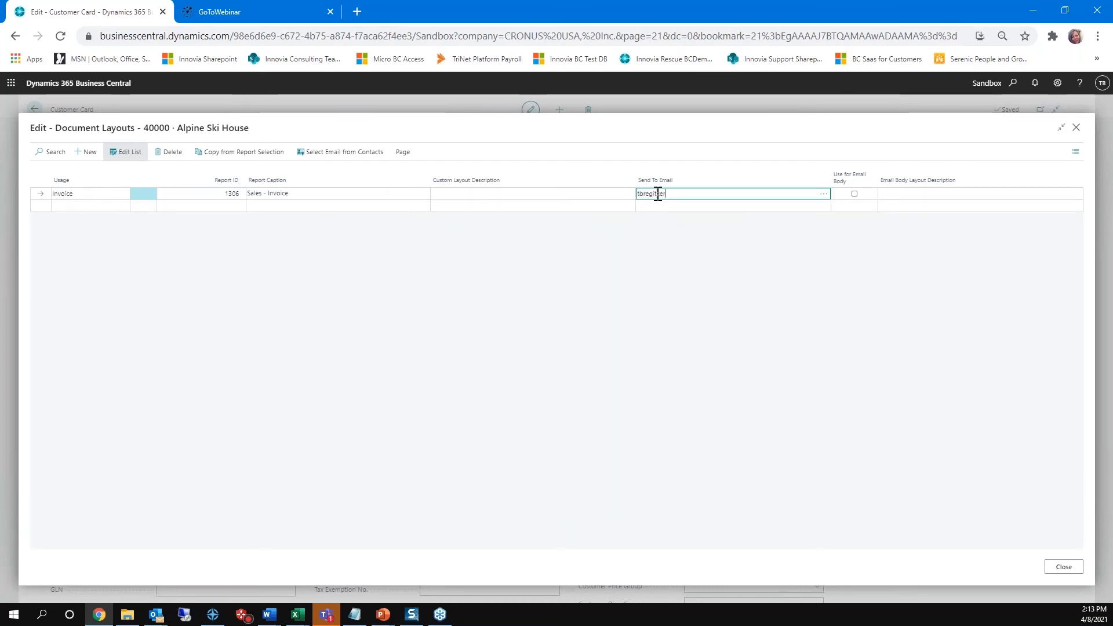
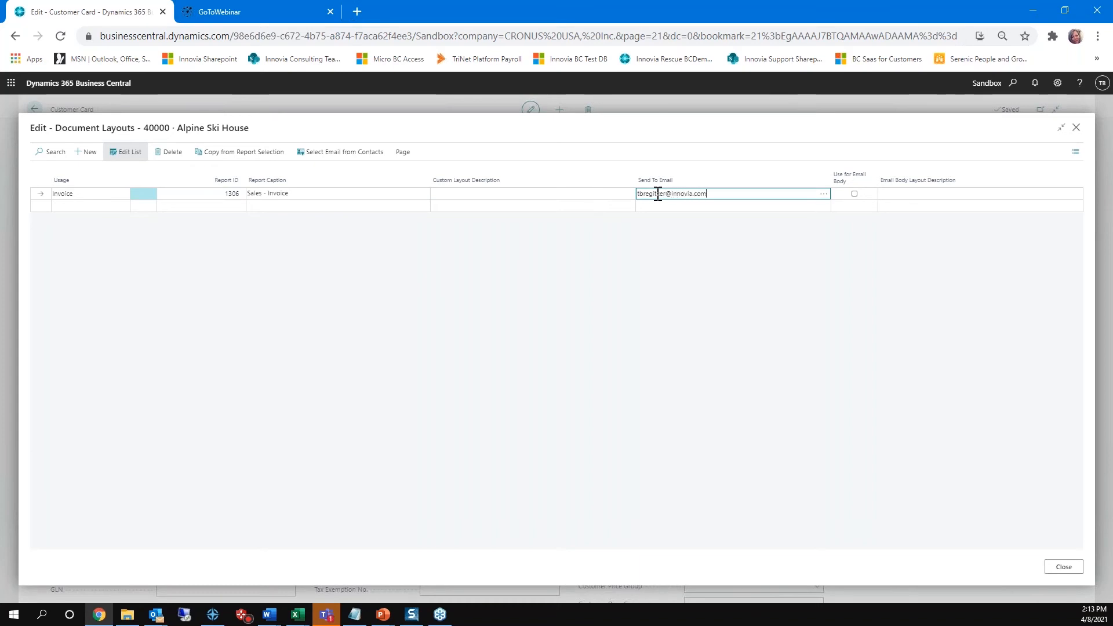
{"action": "key", "text": "Tab"}
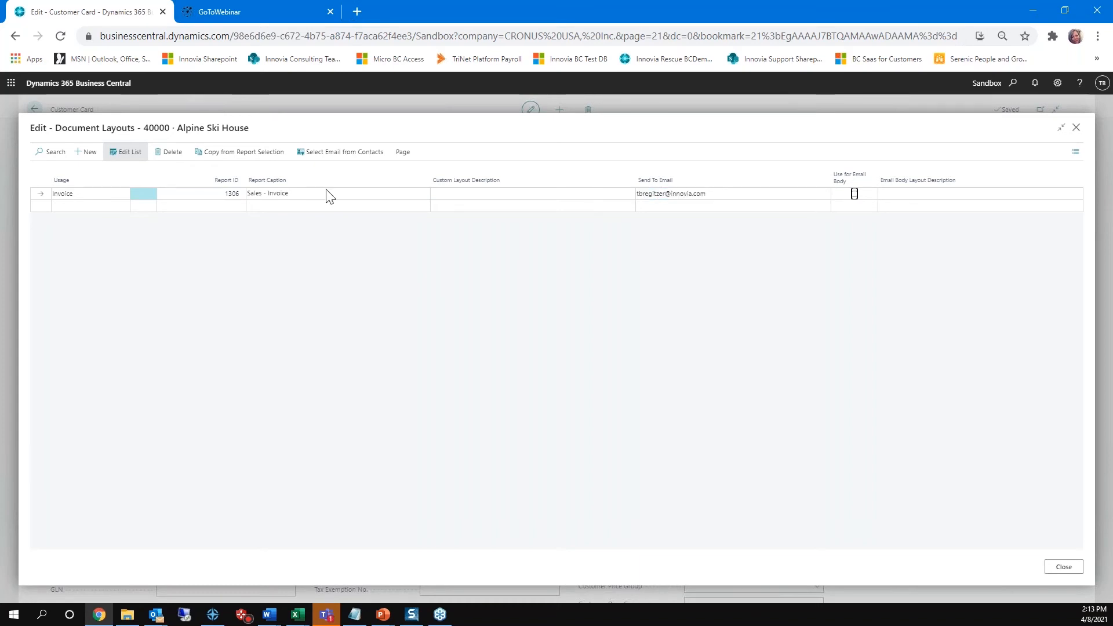
{"action": "left_click", "coordinate": [1072, 569]}
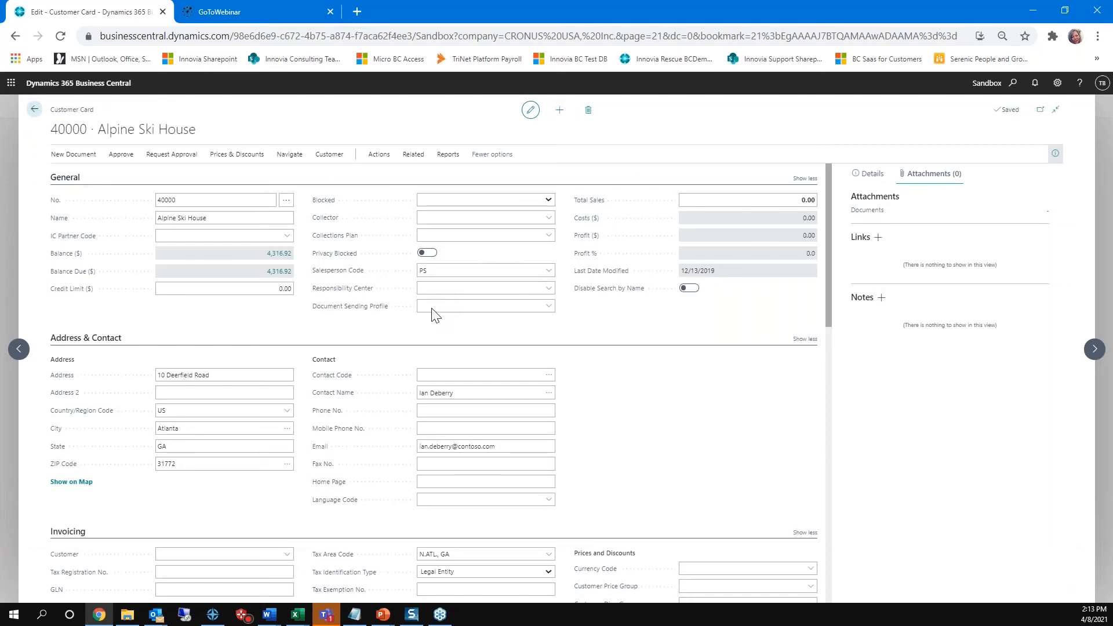
Step: Set the Document Sending Profile of Alpine Ski House to EMAIL
{"action": "left_click", "coordinate": [432, 308]}
{"action": "left_click", "coordinate": [547, 307]}
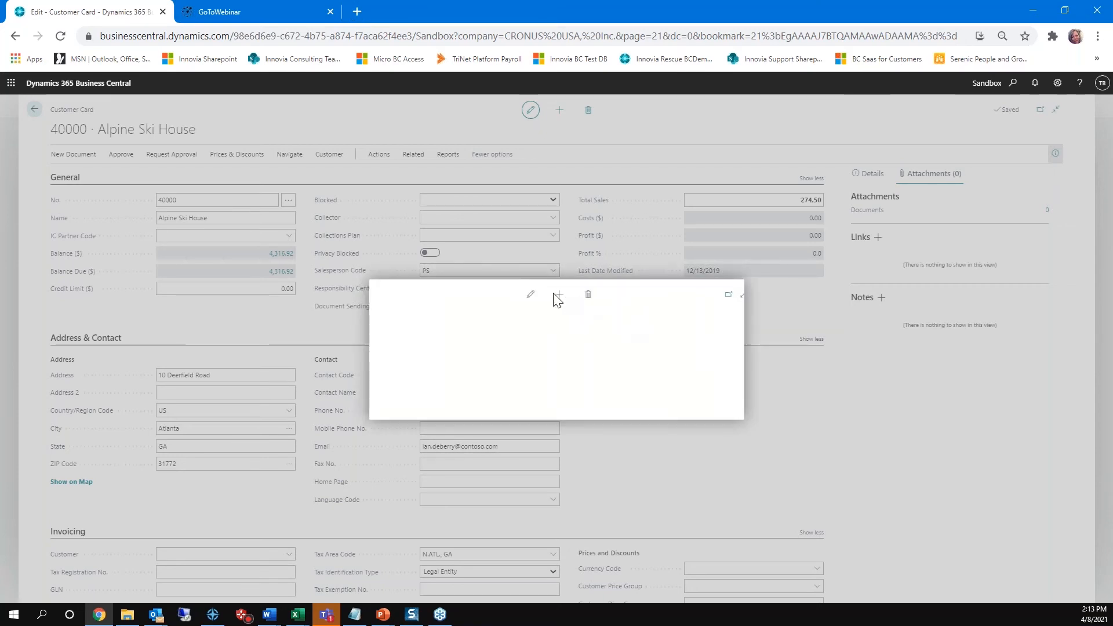
{"action": "left_click", "coordinate": [878, 376]}
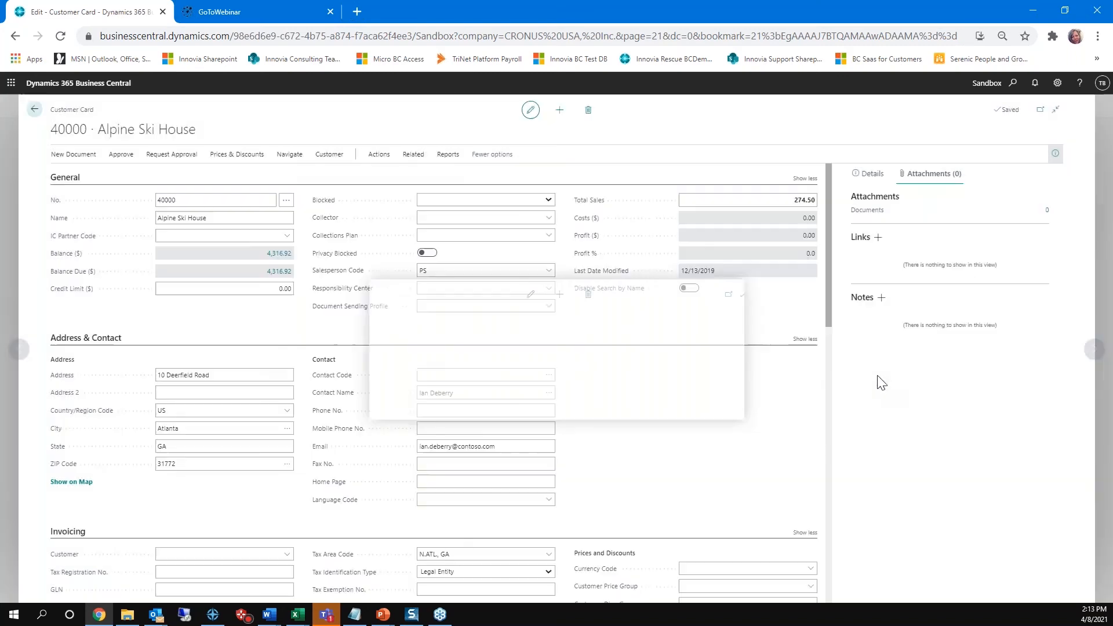
{"action": "left_click", "coordinate": [548, 306]}
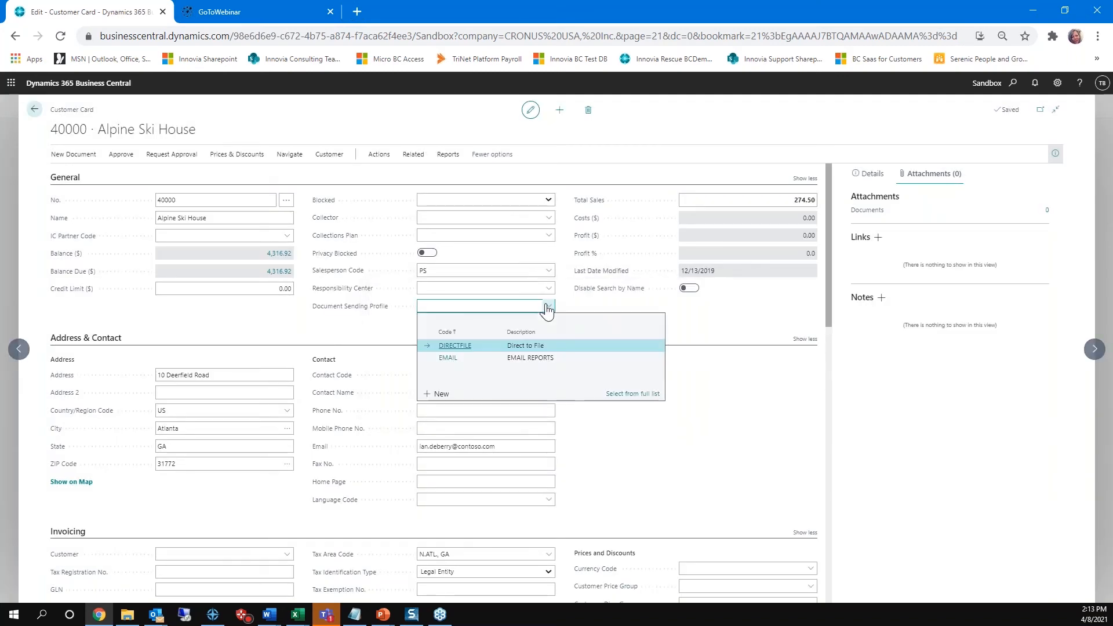
{"action": "left_click", "coordinate": [480, 357]}
{"action": "key", "text": "Tab"}
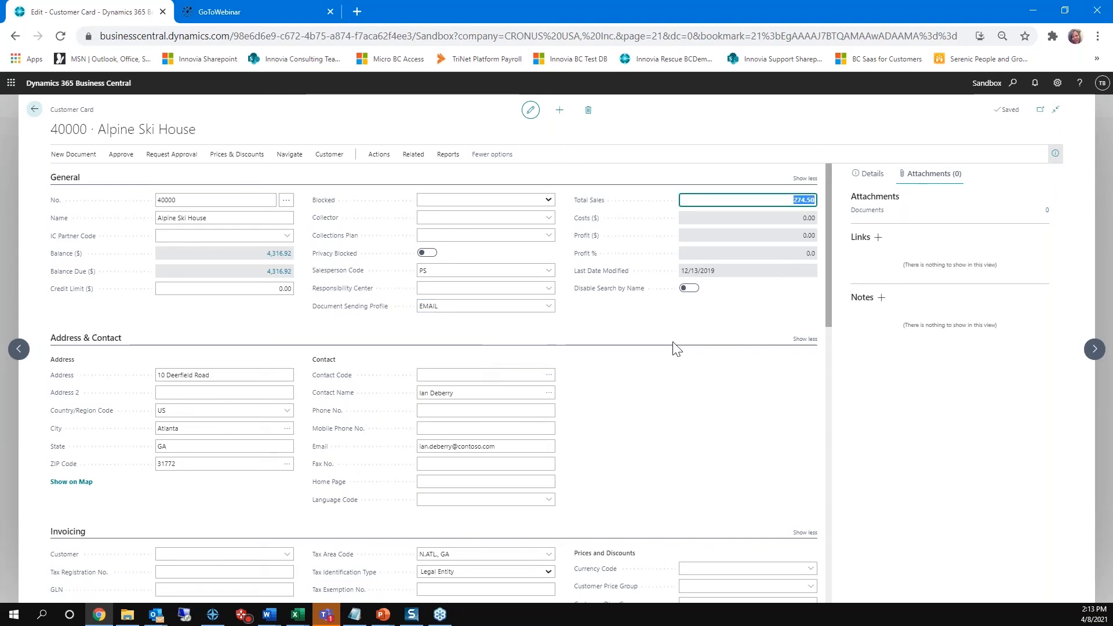
Step: Leave the customer pages, search for posted sales i to open Posted Sales Invoices, and sort the list by due date in descending order
{"action": "left_click", "coordinate": [34, 110]}
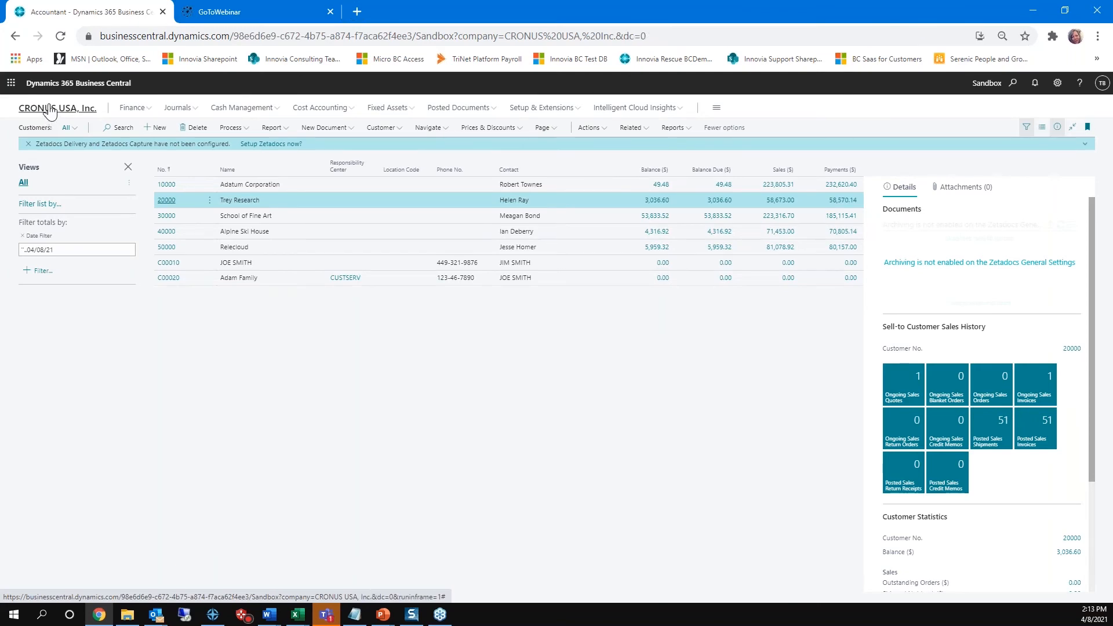
{"action": "left_click", "coordinate": [51, 110]}
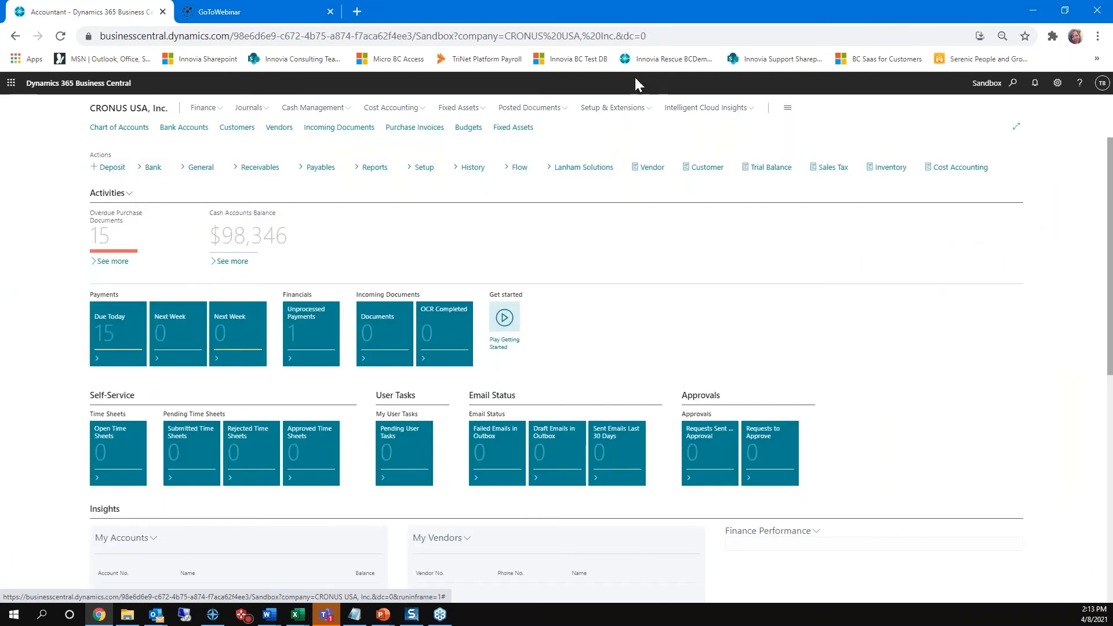
{"action": "left_click", "coordinate": [1013, 84]}
{"action": "type", "text": "p"}
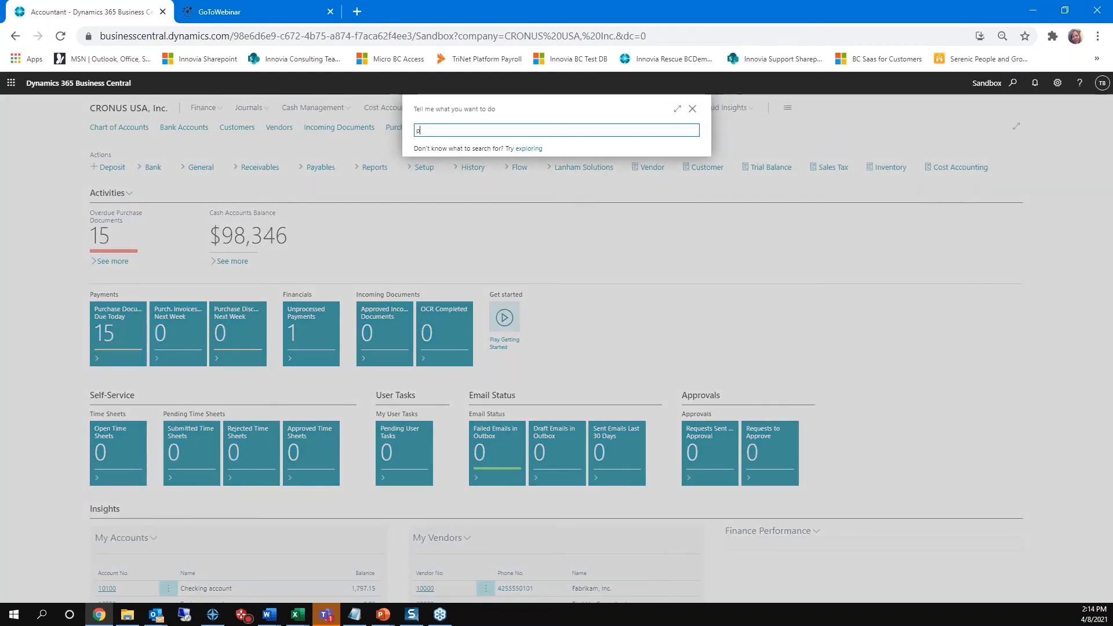
{"action": "type", "text": "osted "}
{"action": "type", "text": "sale"}
{"action": "key", "text": "BackSpace"}
{"action": "type", "text": "les"}
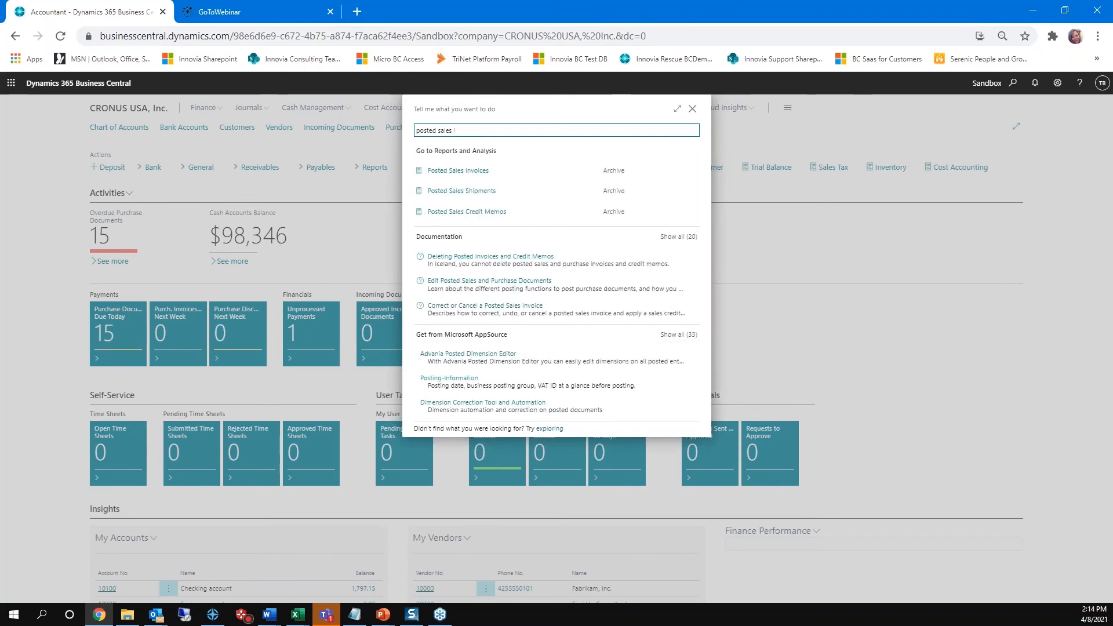
{"action": "left_click", "coordinate": [467, 172]}
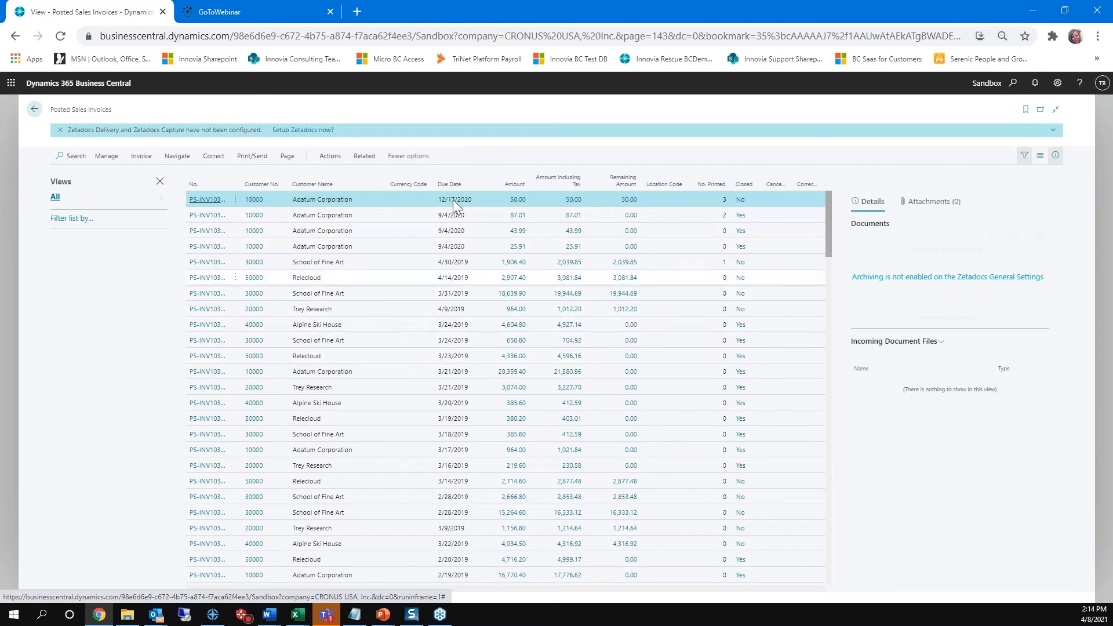
{"action": "left_click", "coordinate": [449, 184]}
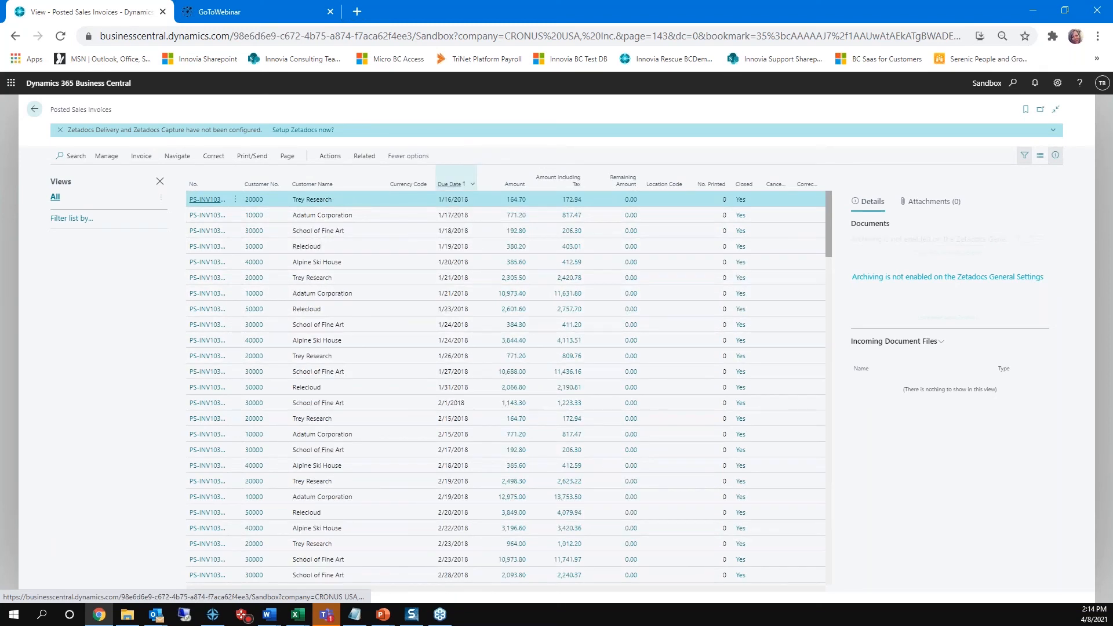
{"action": "left_click", "coordinate": [449, 184]}
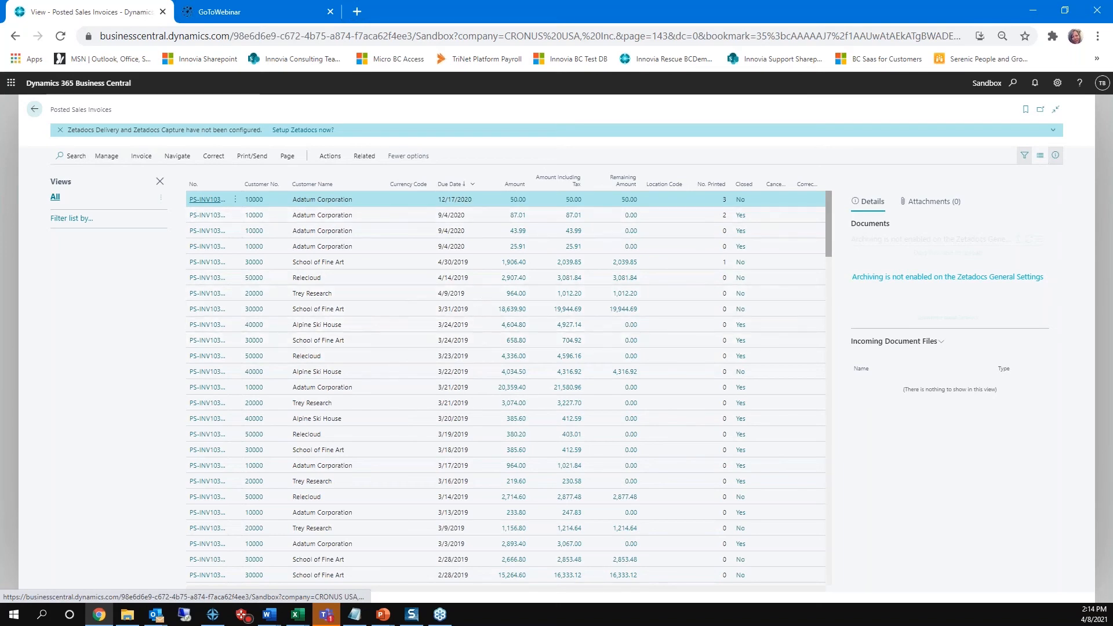
Step: Review the email draft for the Adatum Corporation invoice due 12/17/2020 and discard it without sending
{"action": "left_click", "coordinate": [255, 157]}
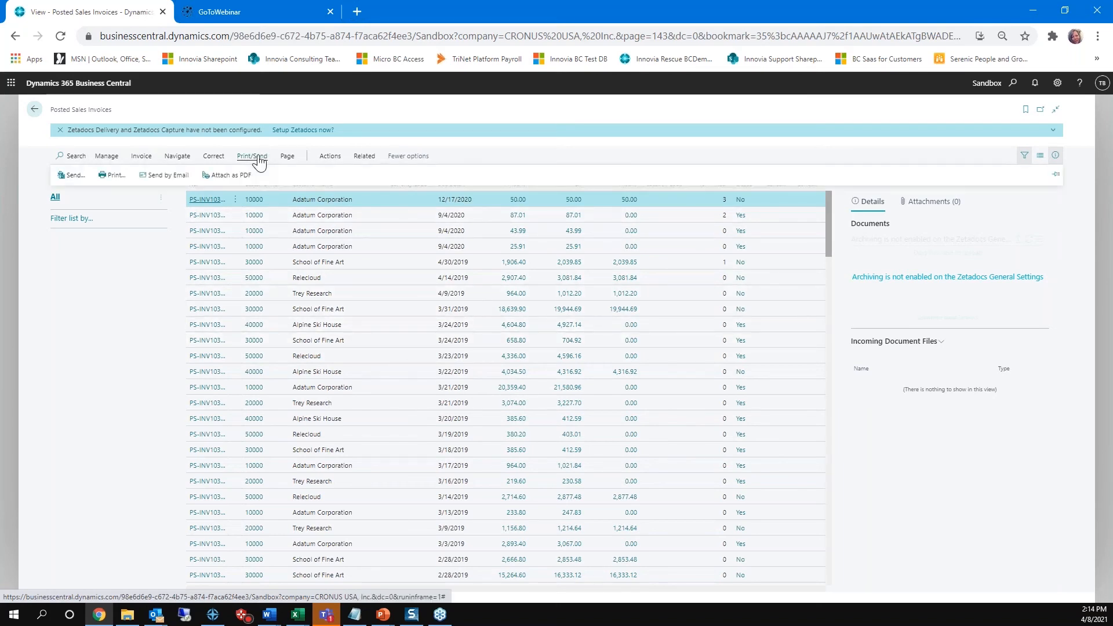
{"action": "left_click", "coordinate": [164, 177]}
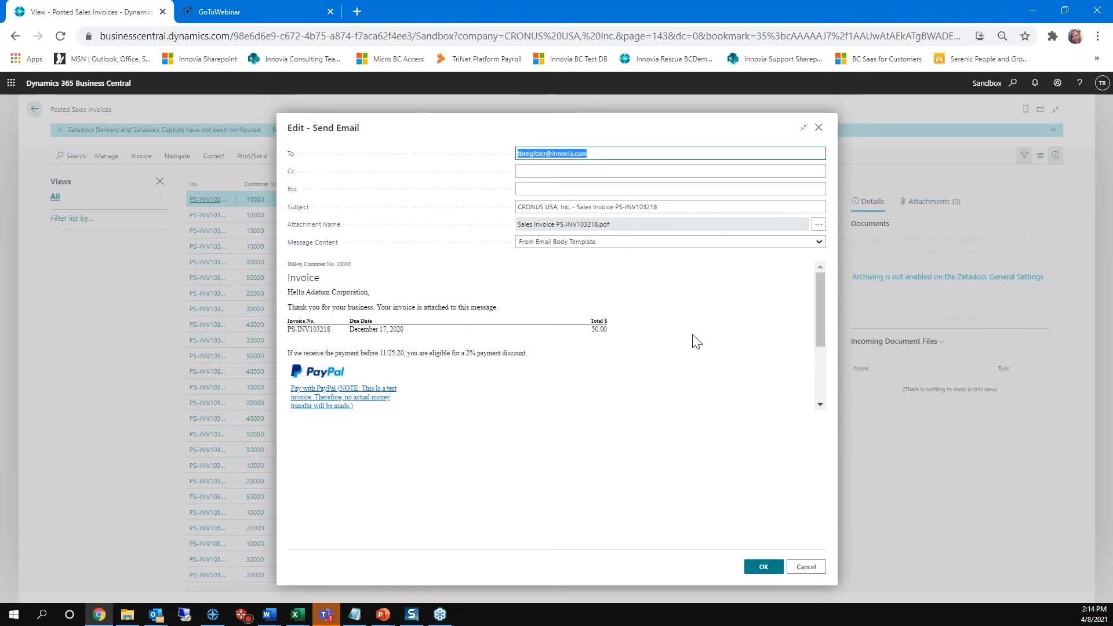
{"action": "left_click", "coordinate": [807, 568]}
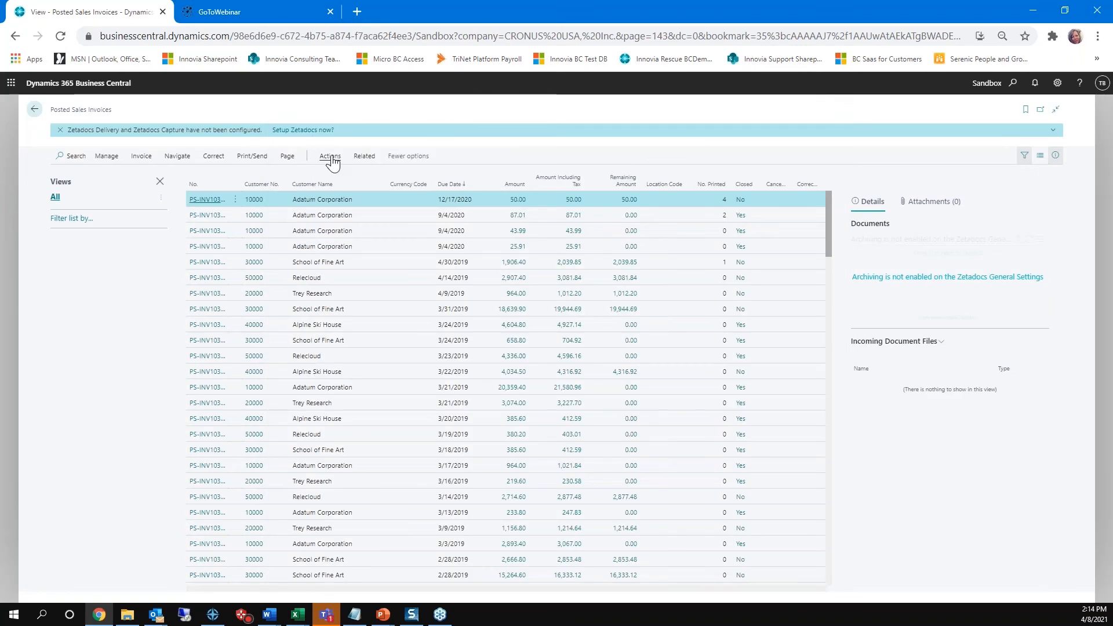
Step: Open the print request for the Adatum Corporation invoice due 12/17/2020 and clear its invoice number filter
{"action": "left_click", "coordinate": [330, 158]}
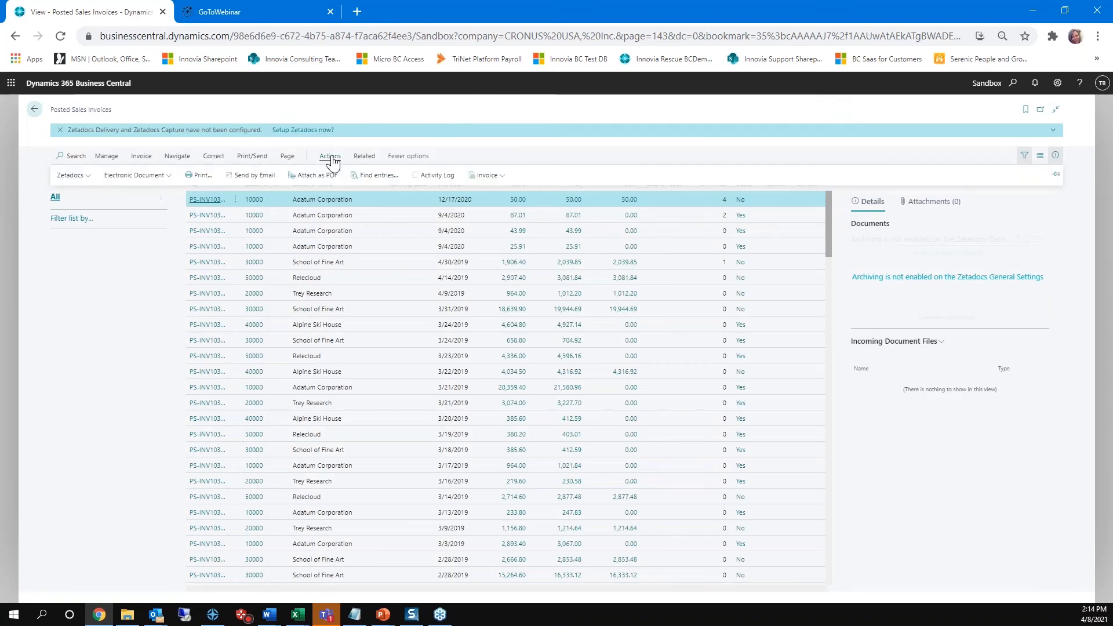
{"action": "left_click", "coordinate": [200, 177]}
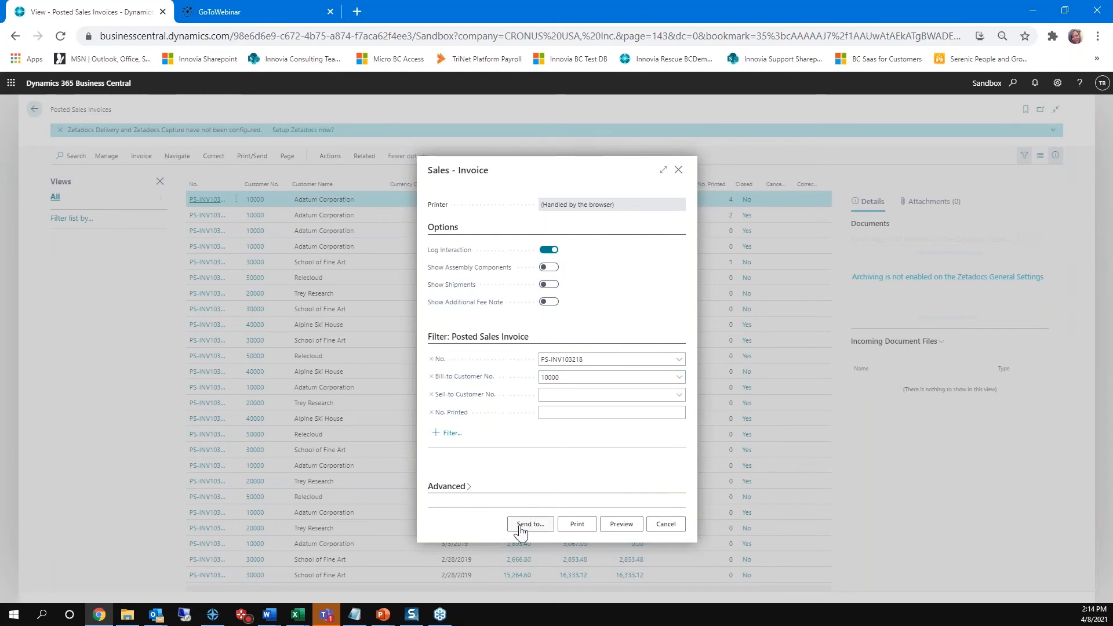
{"action": "left_click", "coordinate": [604, 360]}
{"action": "key", "text": "BackSpace"}
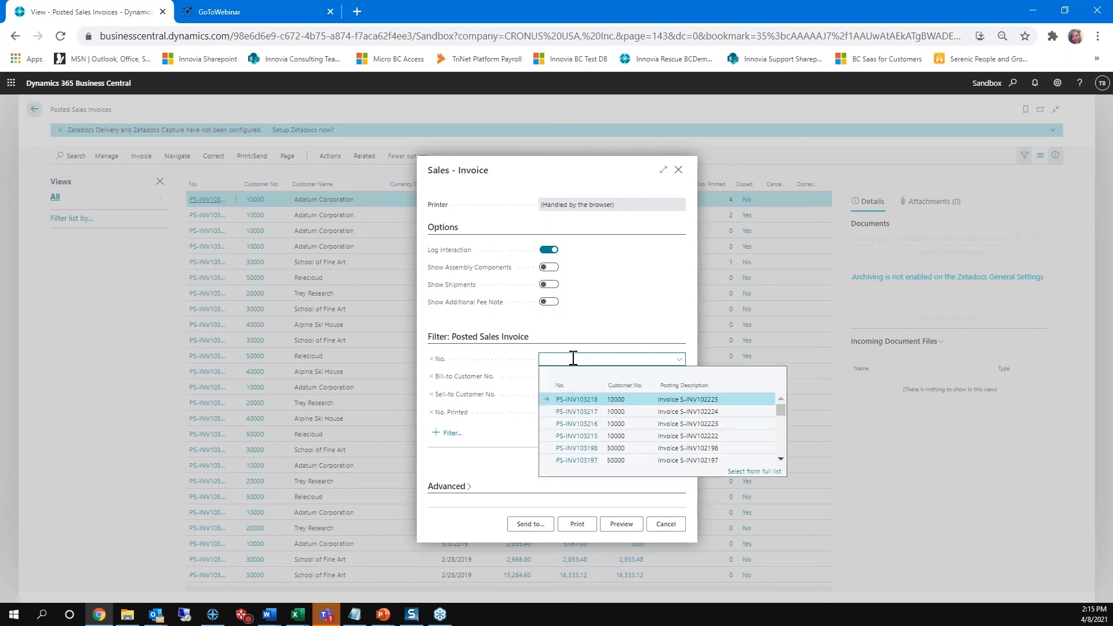
{"action": "left_click", "coordinate": [509, 444]}
Step: Set the bill-to customer filter of the Sales - Invoice report to the number range from Adatum Corporation through Relecloud
{"action": "left_click", "coordinate": [572, 377]}
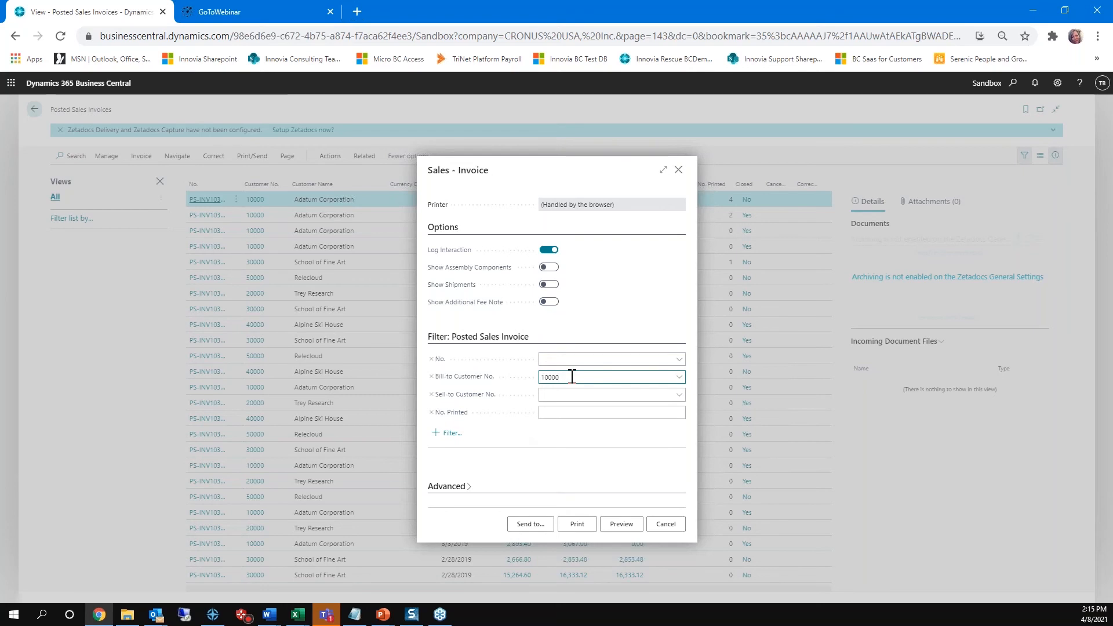
{"action": "type", "text": ".."}
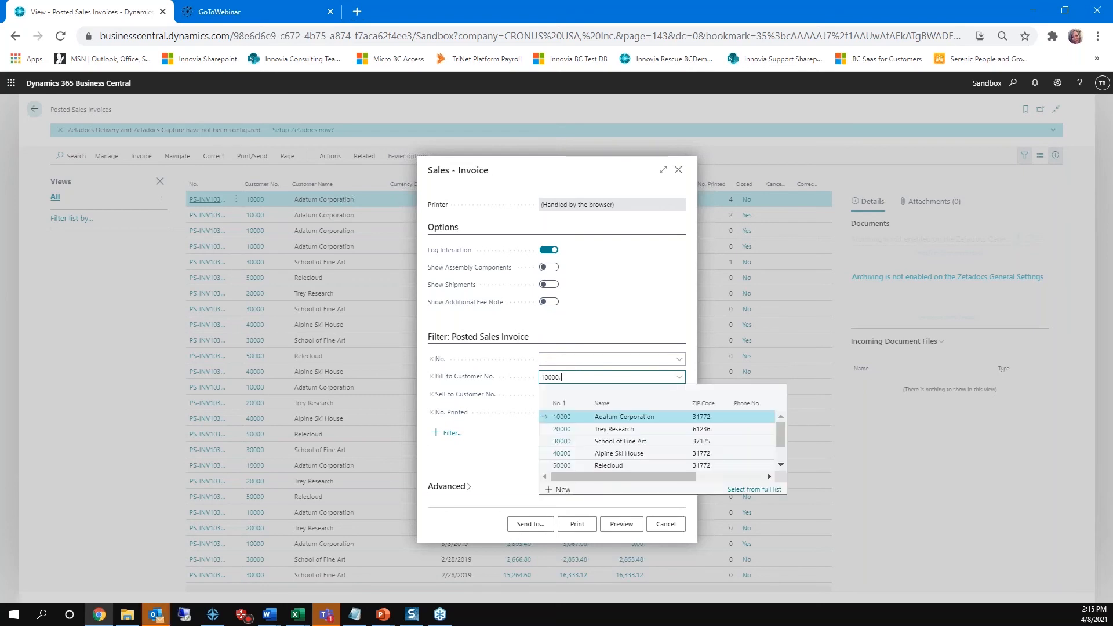
{"action": "left_click", "coordinate": [569, 465]}
{"action": "key", "text": "Tab"}
{"action": "type", "text": "1000kl"}
{"action": "key", "text": "BackSpace"}
{"action": "key", "text": "BackSpace"}
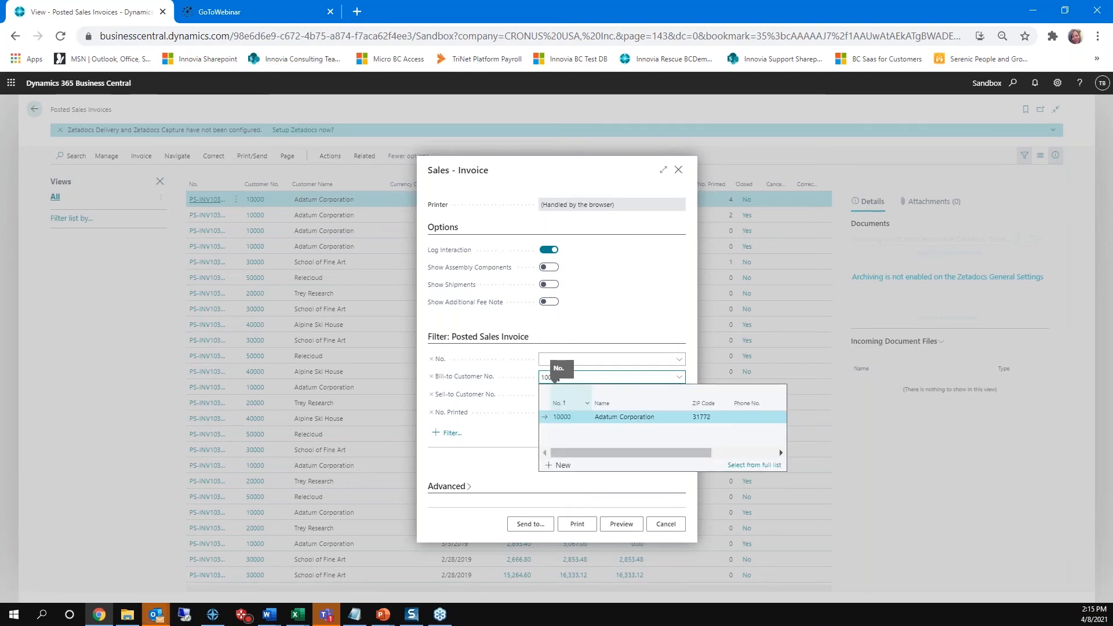
{"action": "type", "text": "..50000"}
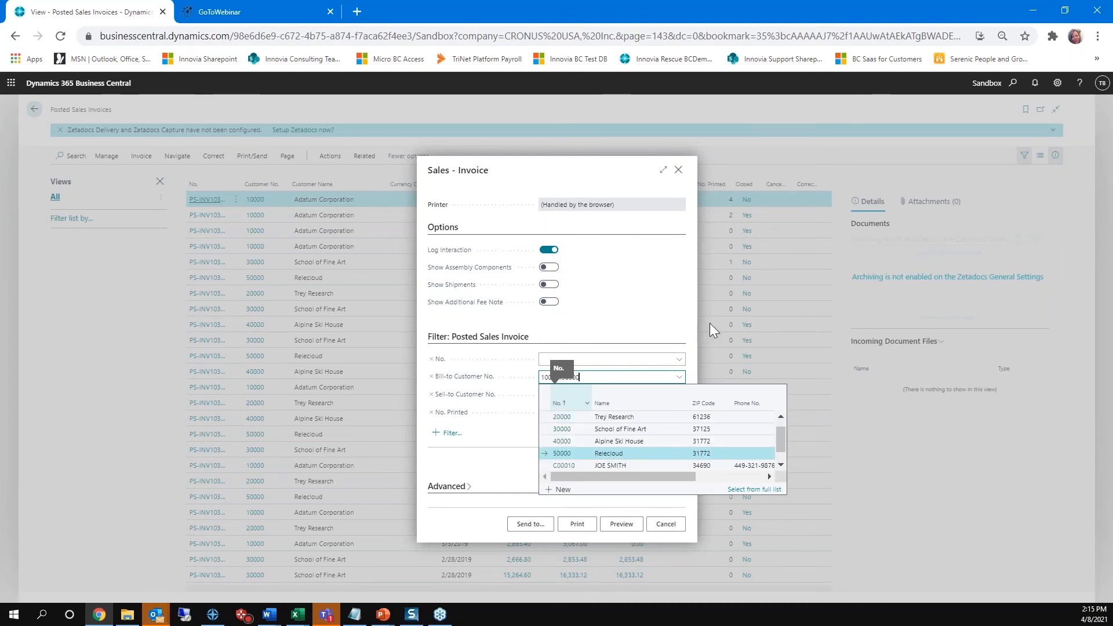
{"action": "key", "text": "Tab"}
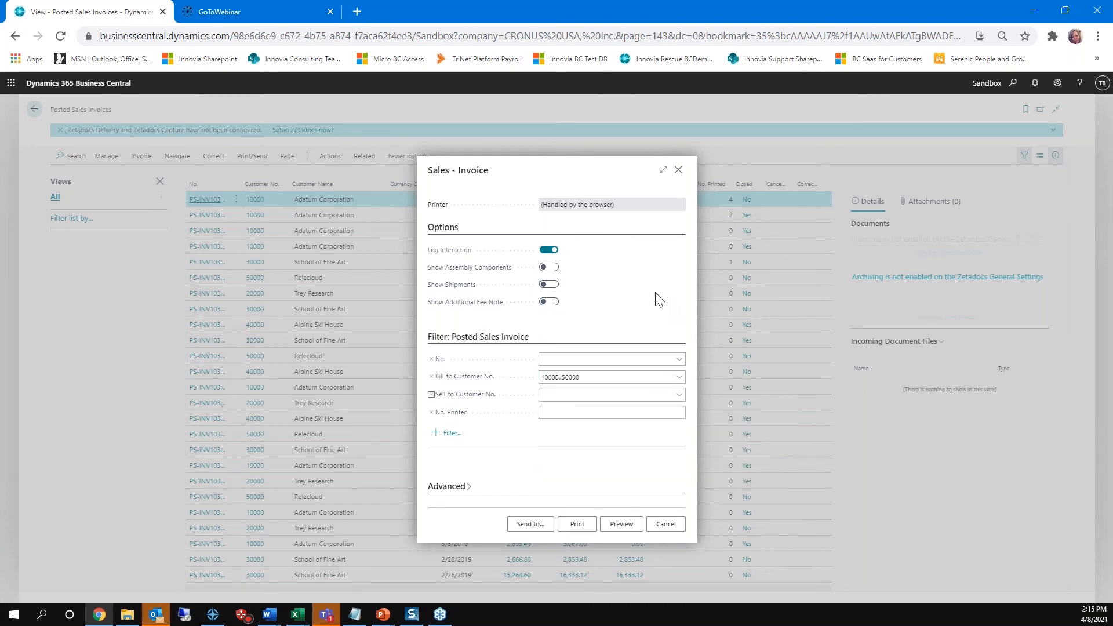
Step: Check the file types offered for sending the invoice report, cancel without exporting, and leave Posted Sales Invoices
{"action": "left_click", "coordinate": [530, 524]}
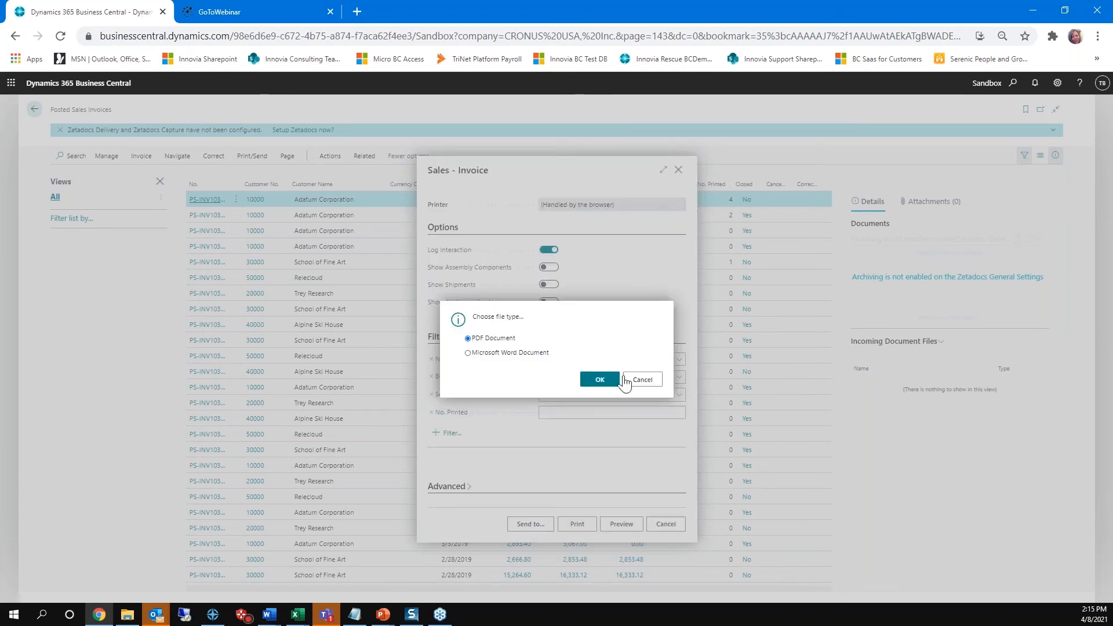
{"action": "left_click", "coordinate": [641, 381]}
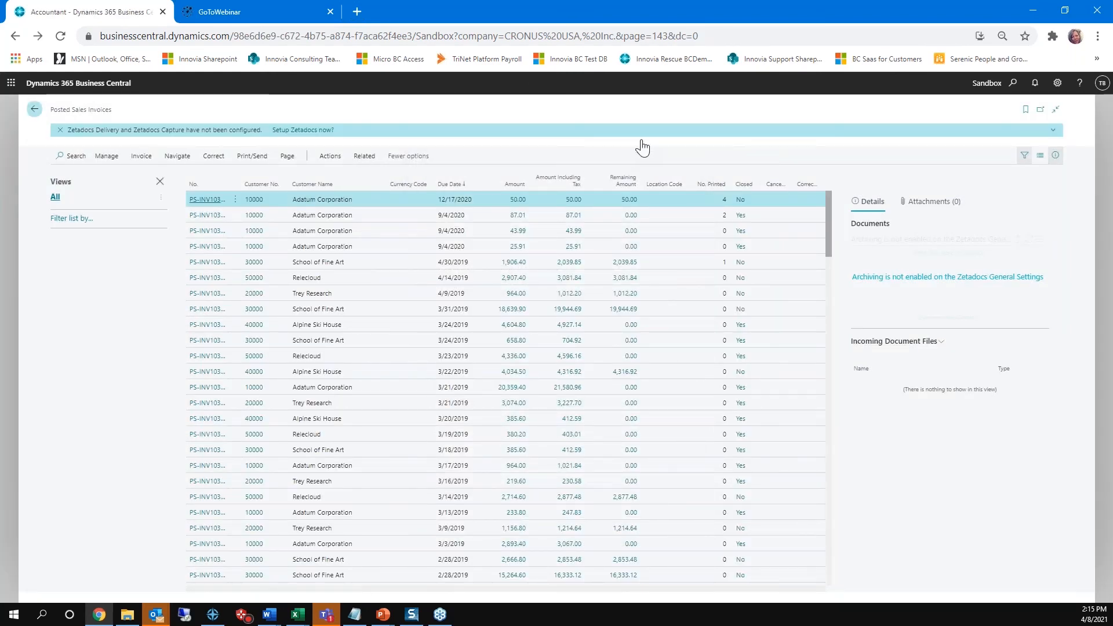
{"action": "key", "text": "Escape"}
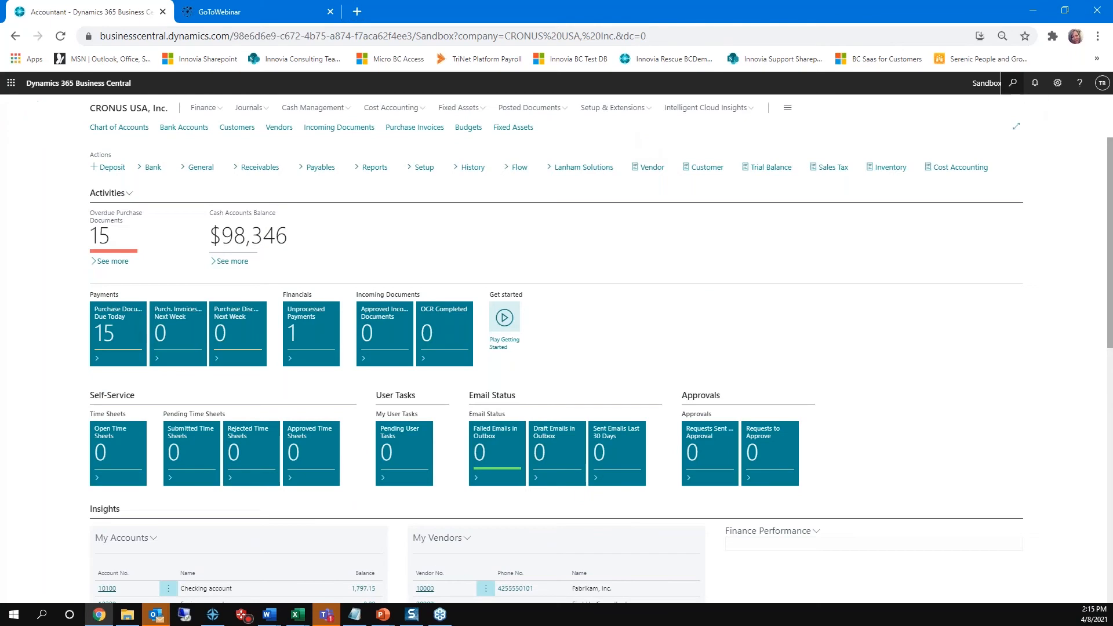
Step: Search for job queue en to open Job Queue Entries, and open the report 1306 Sales - Invoice entry for editing in the wide layout
{"action": "left_click", "coordinate": [1013, 83]}
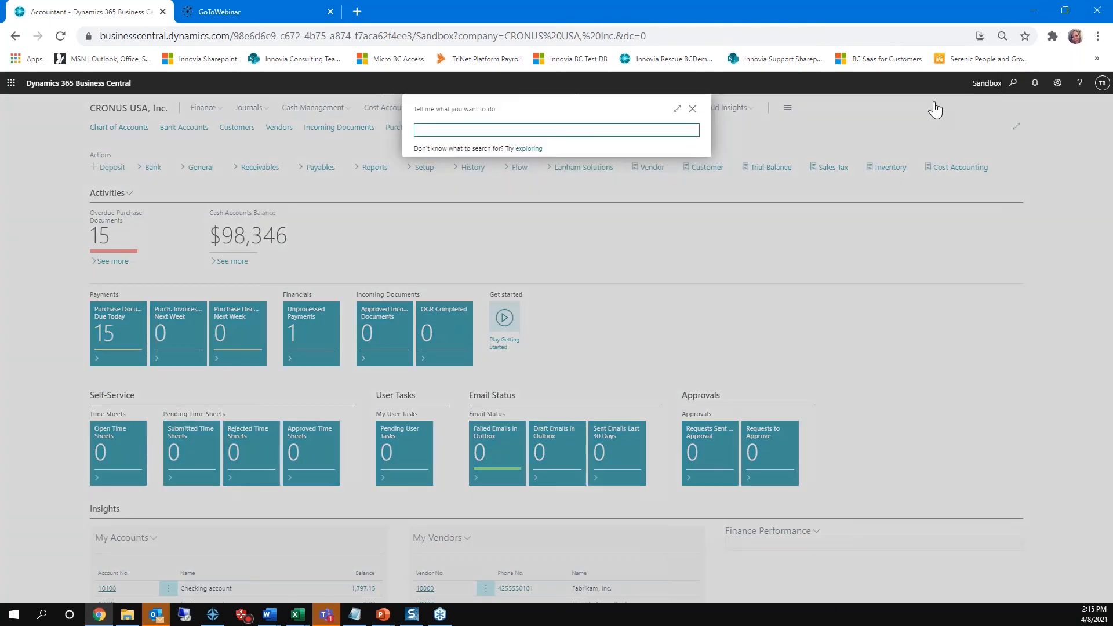
{"action": "type", "text": "job queue en"}
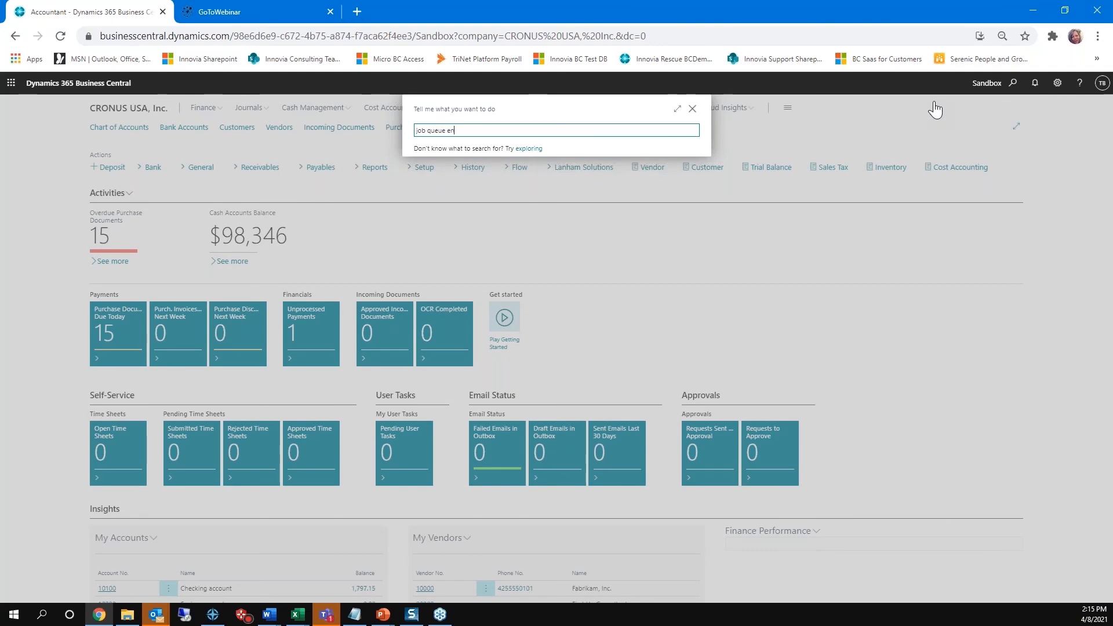
{"action": "left_click", "coordinate": [446, 174]}
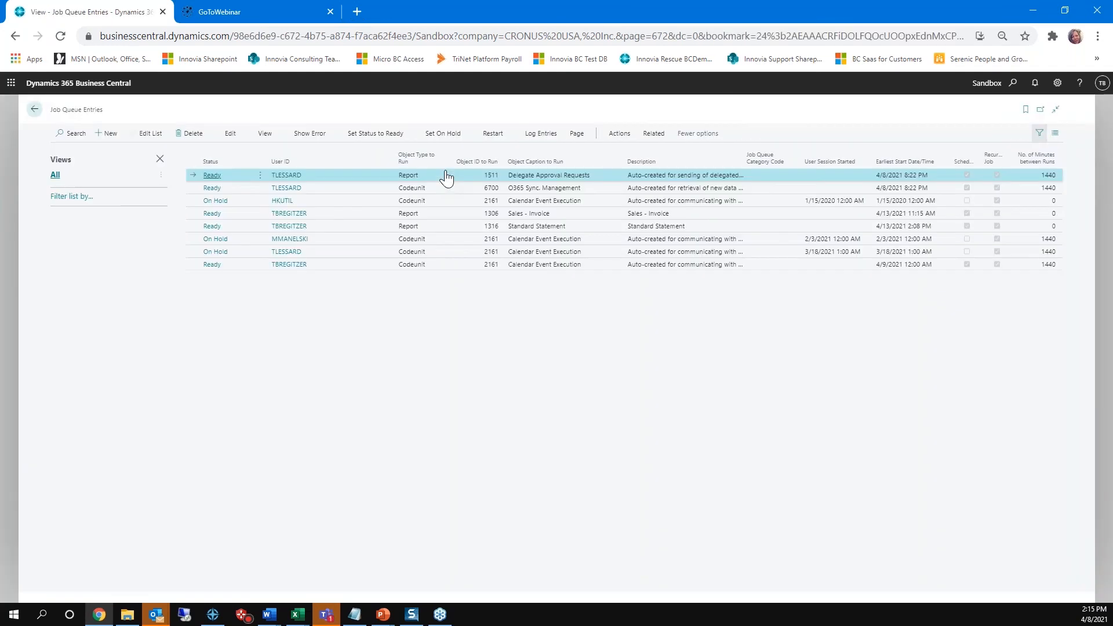
{"action": "left_click", "coordinate": [344, 214]}
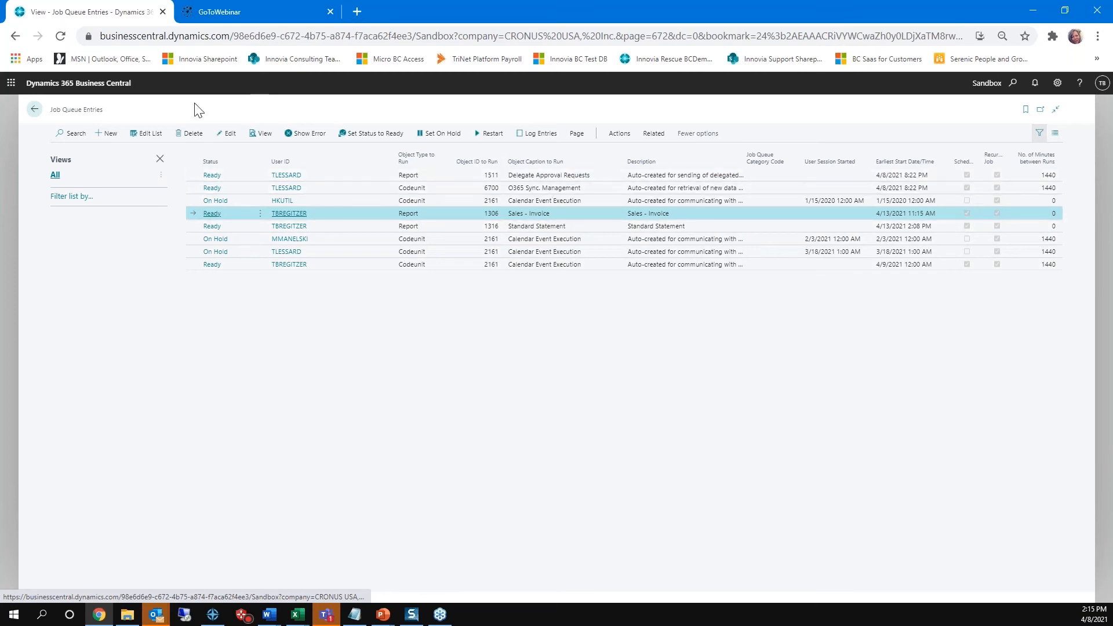
{"action": "left_click", "coordinate": [227, 135]}
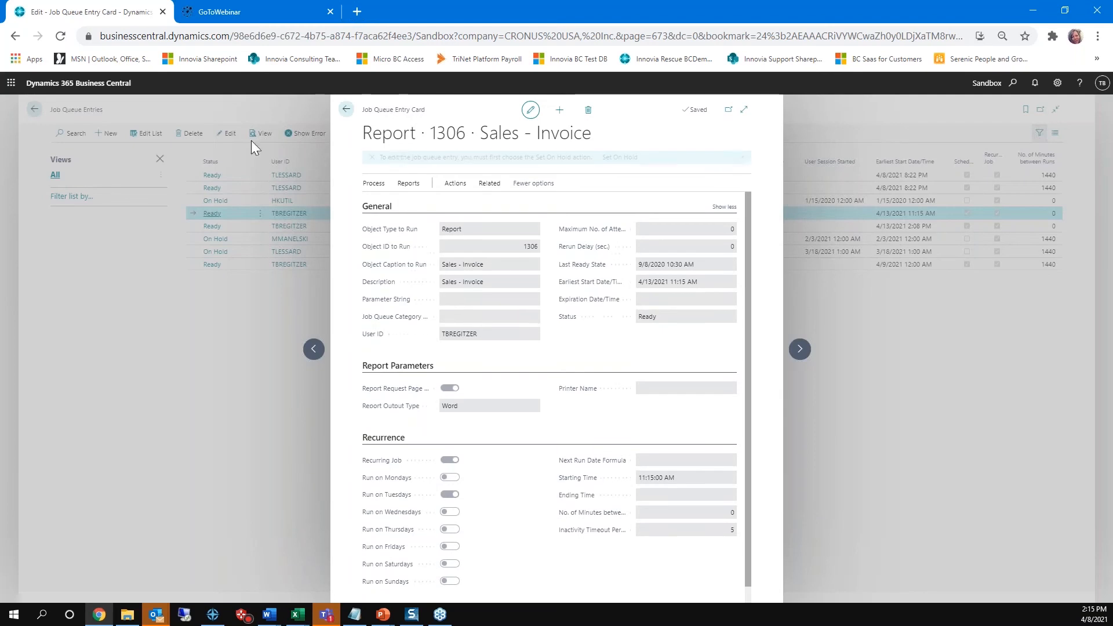
{"action": "left_click", "coordinate": [738, 109]}
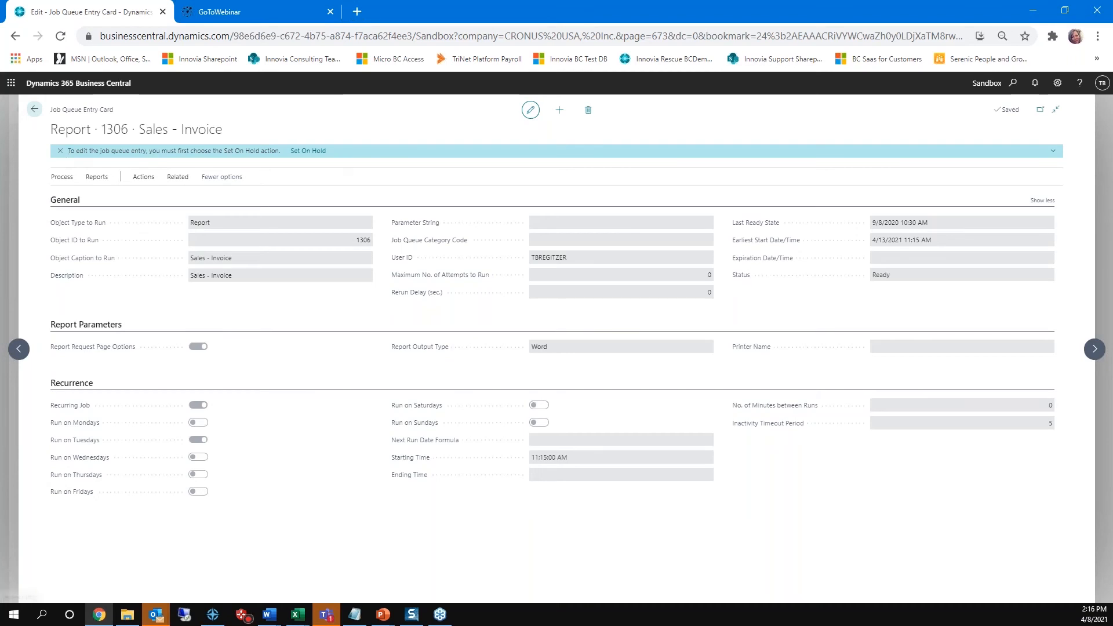
Step: Put the Sales - Invoice job queue entry on hold and review its object type choices, keeping Report
{"action": "left_click", "coordinate": [313, 152]}
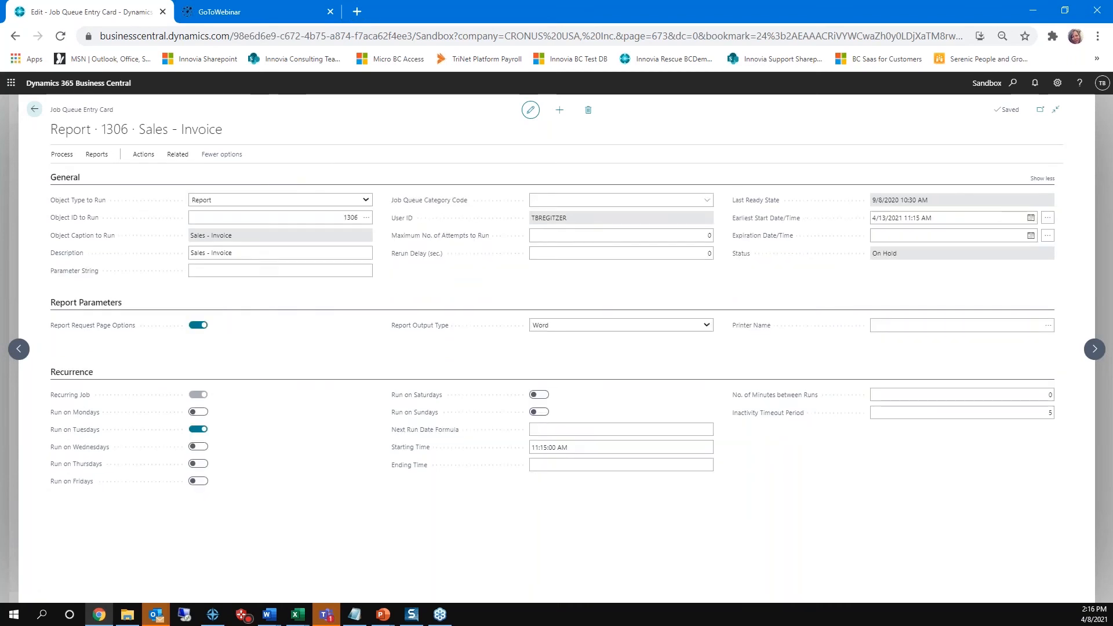
{"action": "left_click", "coordinate": [60, 202]}
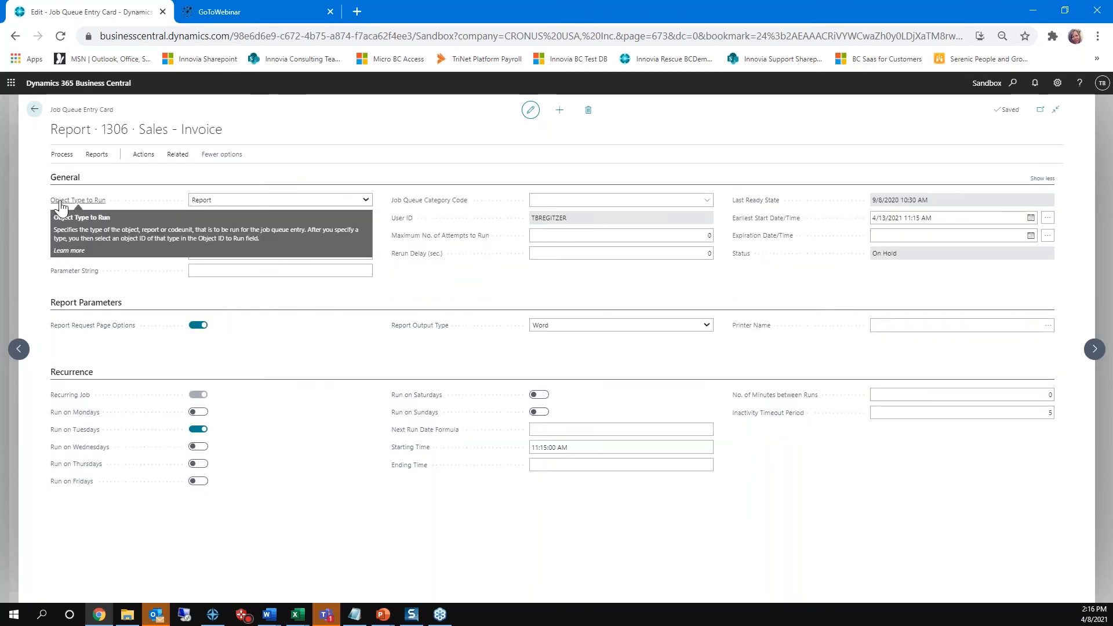
{"action": "left_click", "coordinate": [253, 201]}
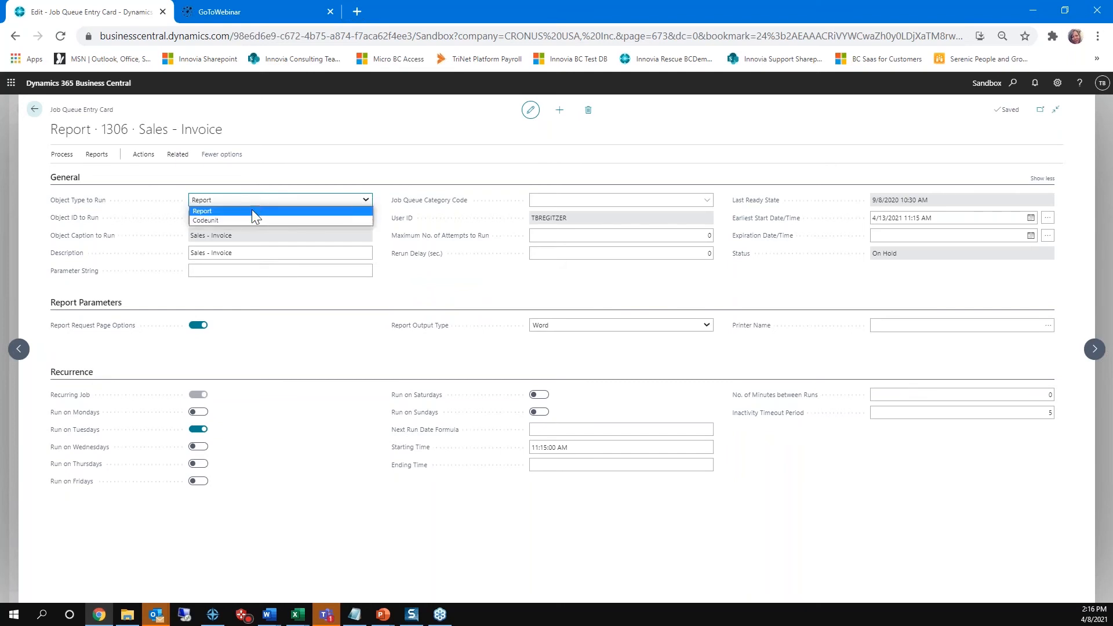
{"action": "left_click", "coordinate": [393, 162]}
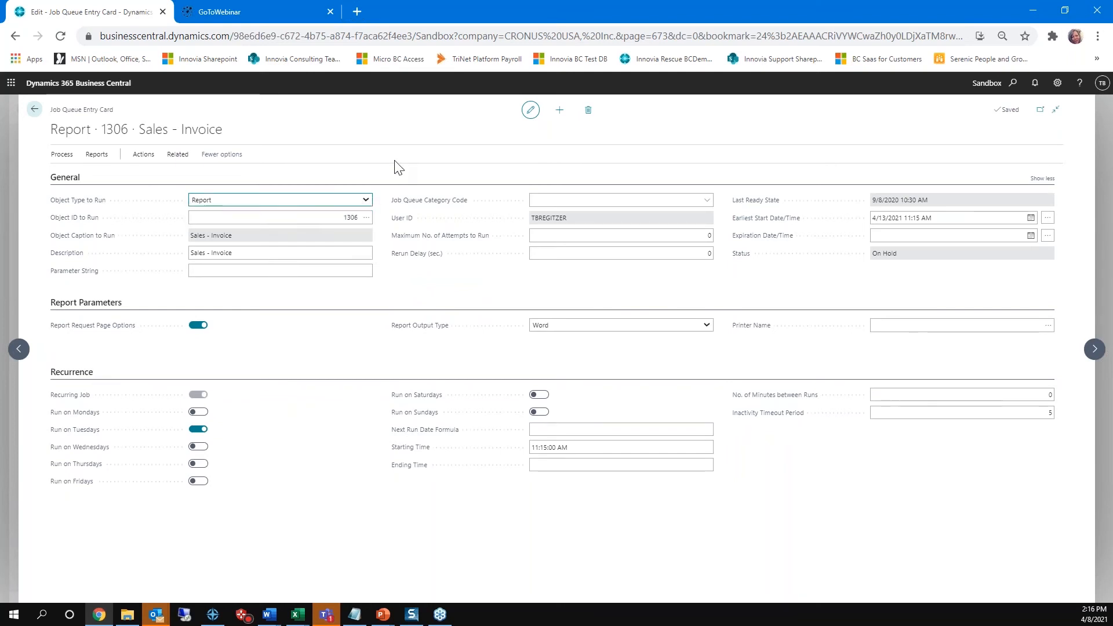
{"action": "left_click", "coordinate": [327, 217]}
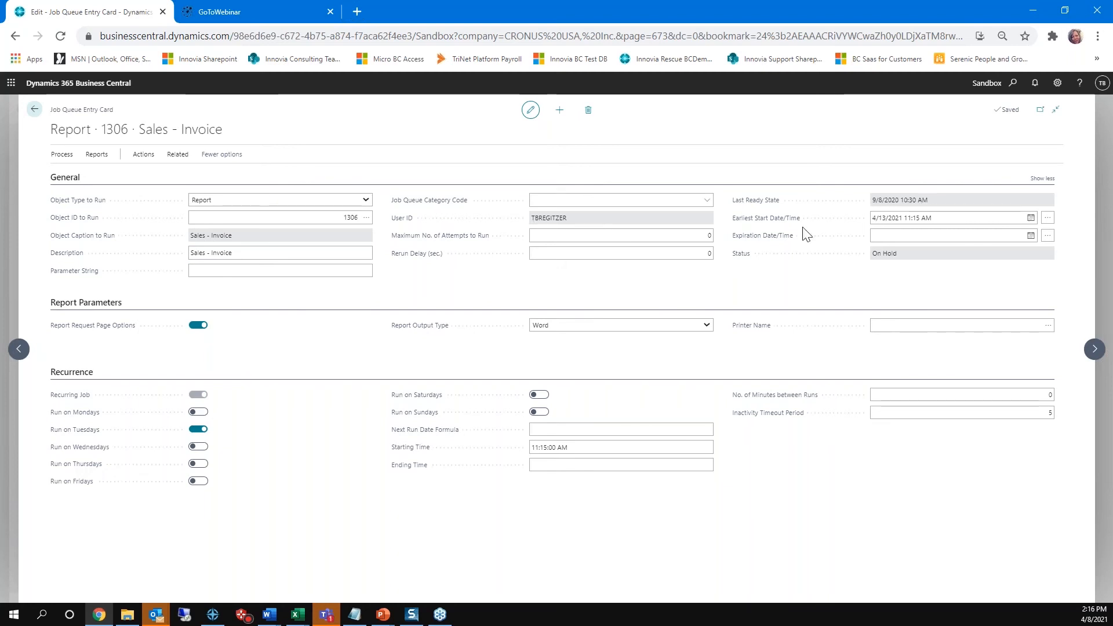
Step: Set the job queue entry's earliest start date to 4/8/2021
{"action": "left_click", "coordinate": [966, 218]}
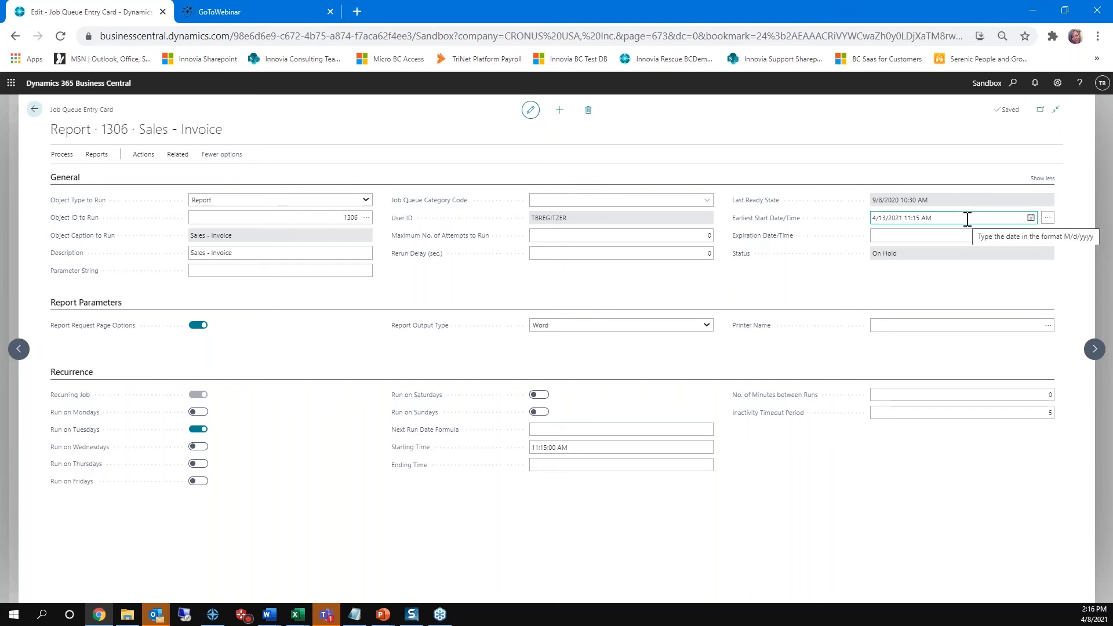
{"action": "left_click", "coordinate": [1031, 218]}
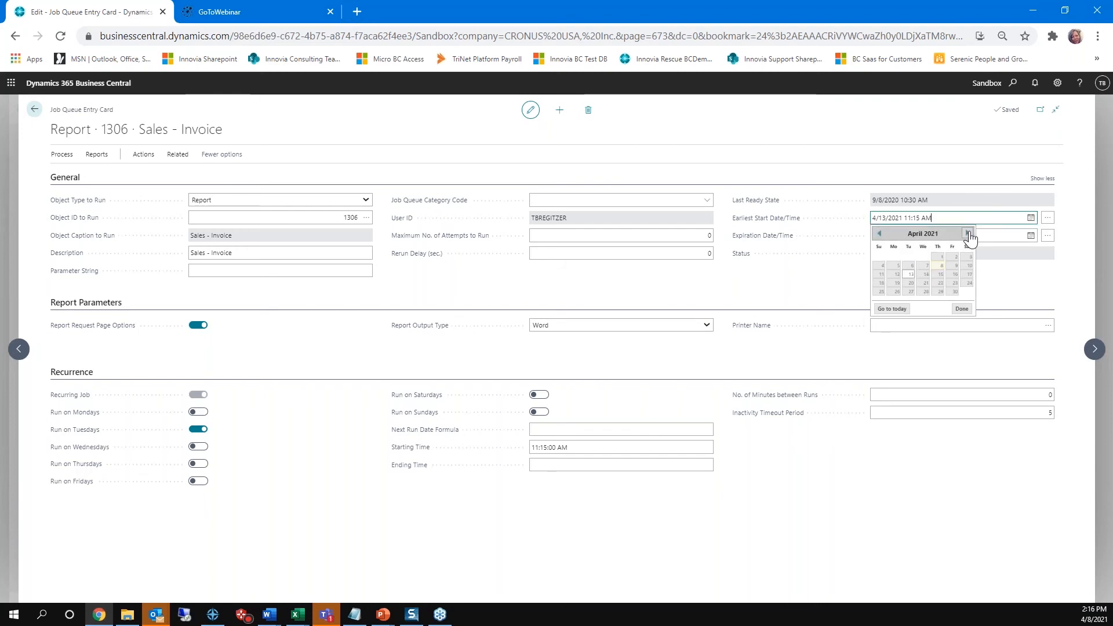
{"action": "left_click", "coordinate": [942, 265]}
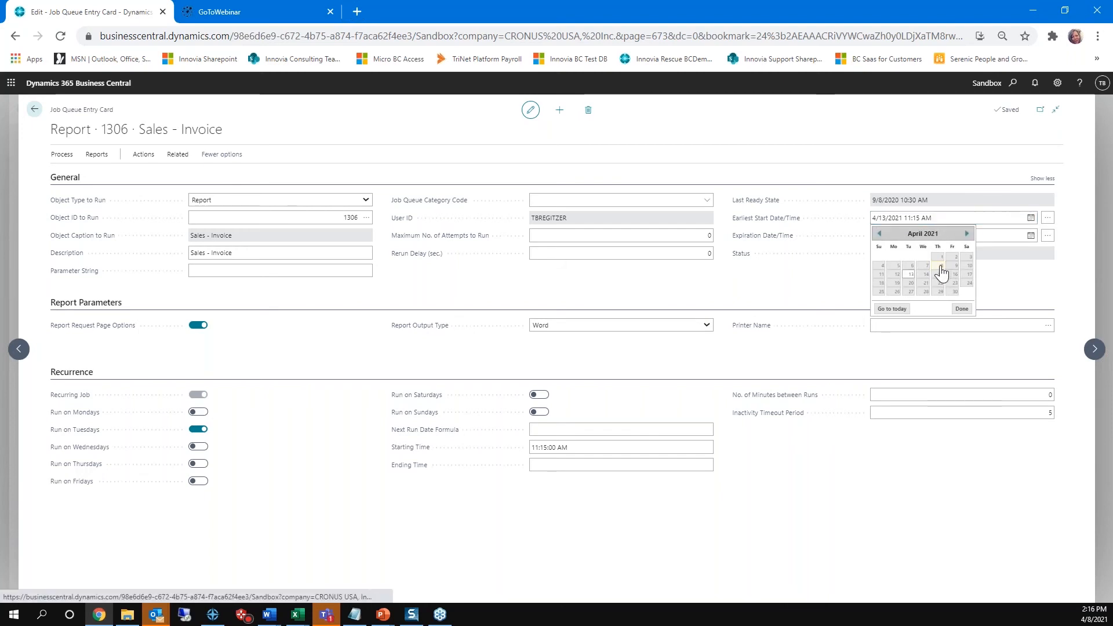
{"action": "key", "text": "Tab"}
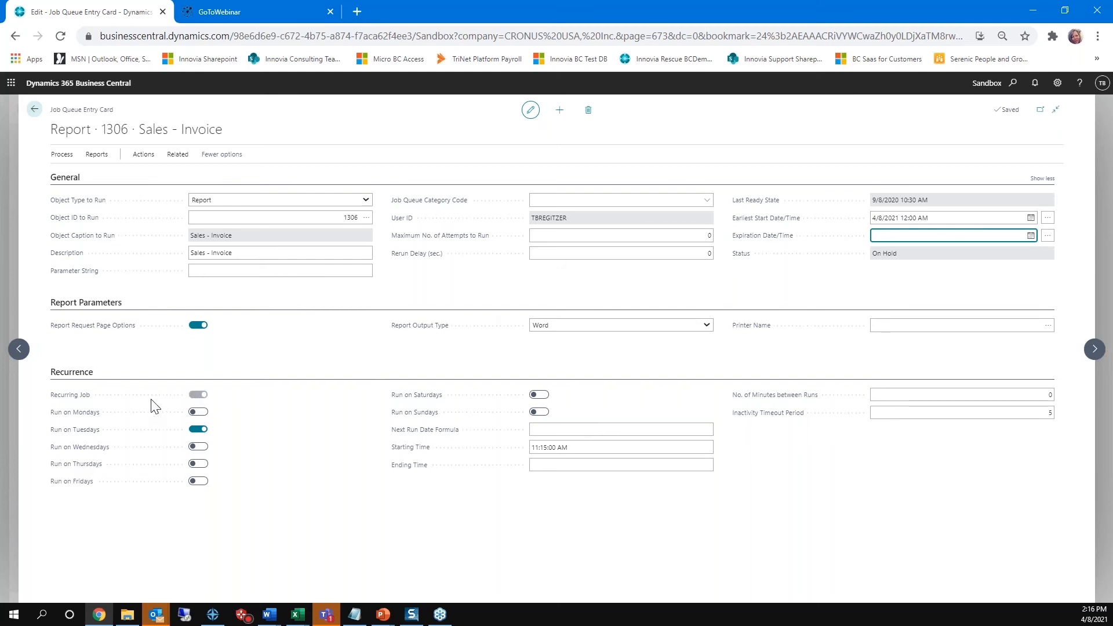
Step: Make the job queue entry also run on Mondays, Wednesdays, Thursdays and Fridays
{"action": "left_click", "coordinate": [199, 413]}
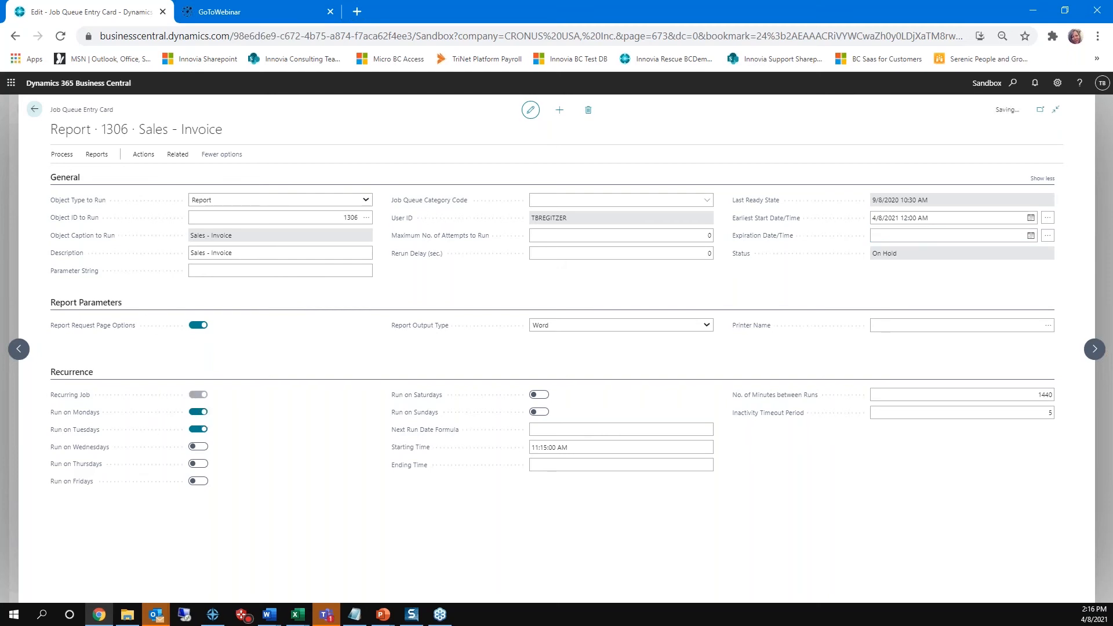
{"action": "left_click", "coordinate": [198, 447]}
{"action": "left_click", "coordinate": [199, 463]}
{"action": "left_click", "coordinate": [199, 481]}
Step: Set the recurrence starting time to 12:00:00 AM and check the minutes between runs and the inactivity timeout period
{"action": "left_click", "coordinate": [585, 448]}
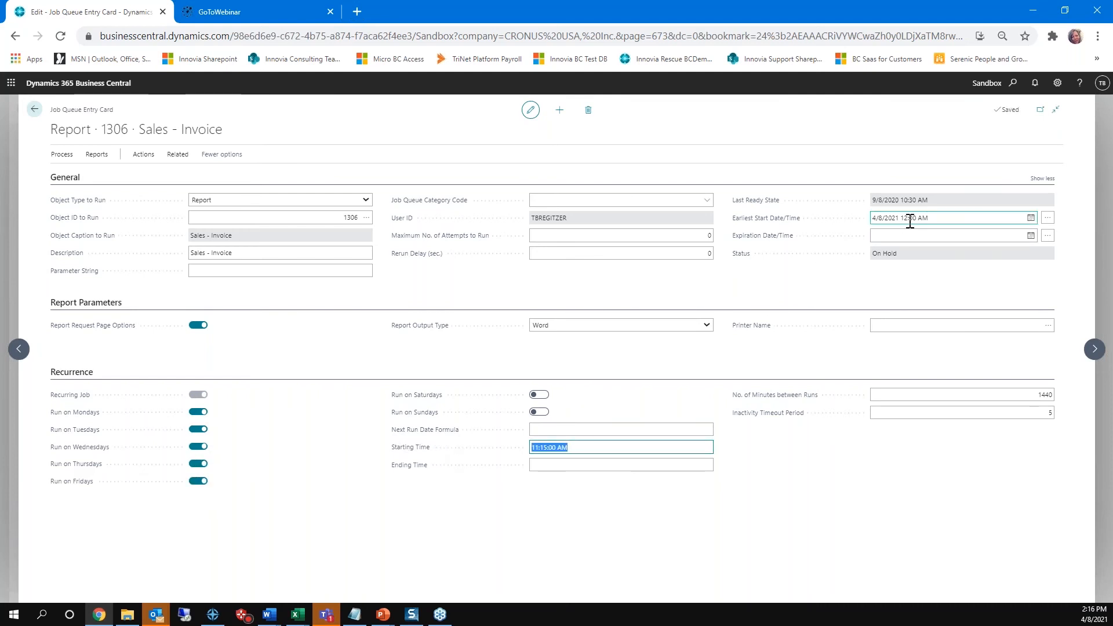
{"action": "type", "text": "12:00 a"}
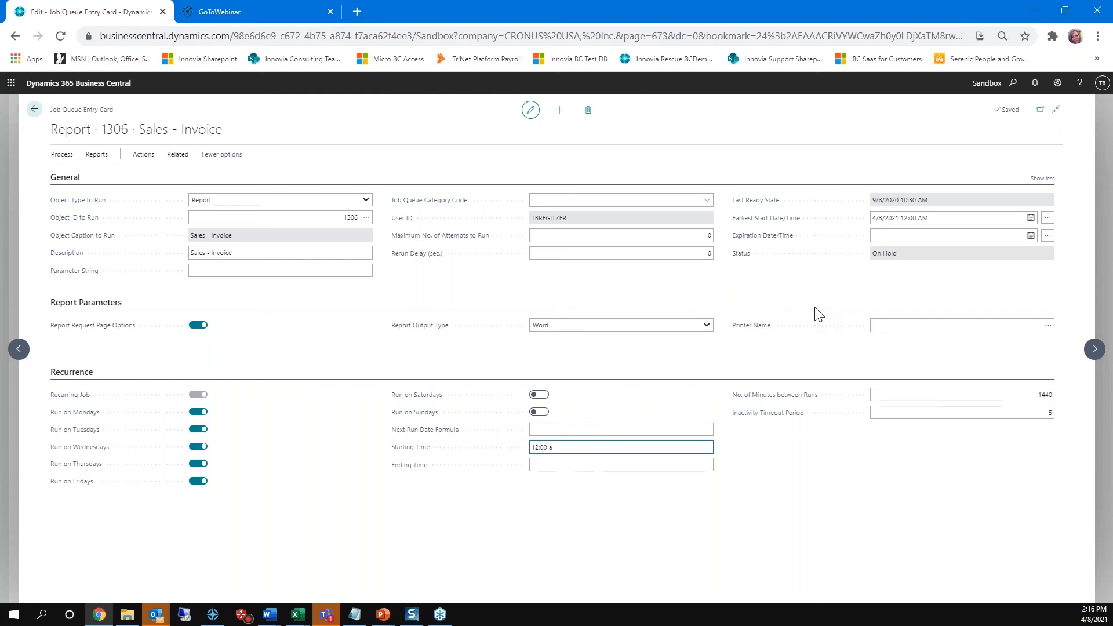
{"action": "key", "text": "Tab"}
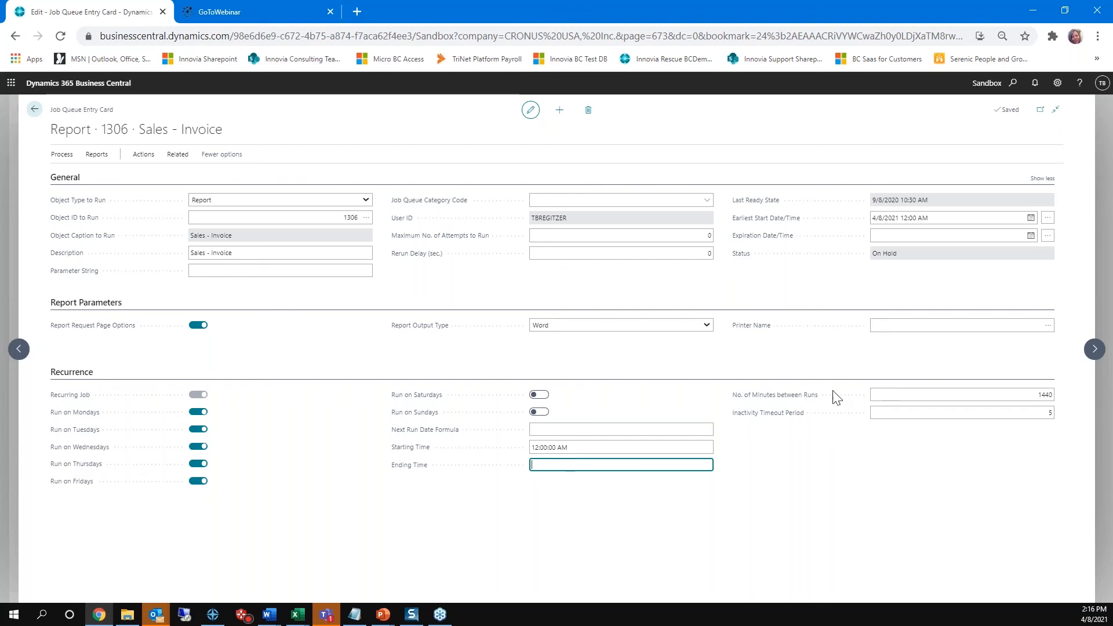
{"action": "left_click", "coordinate": [1051, 394]}
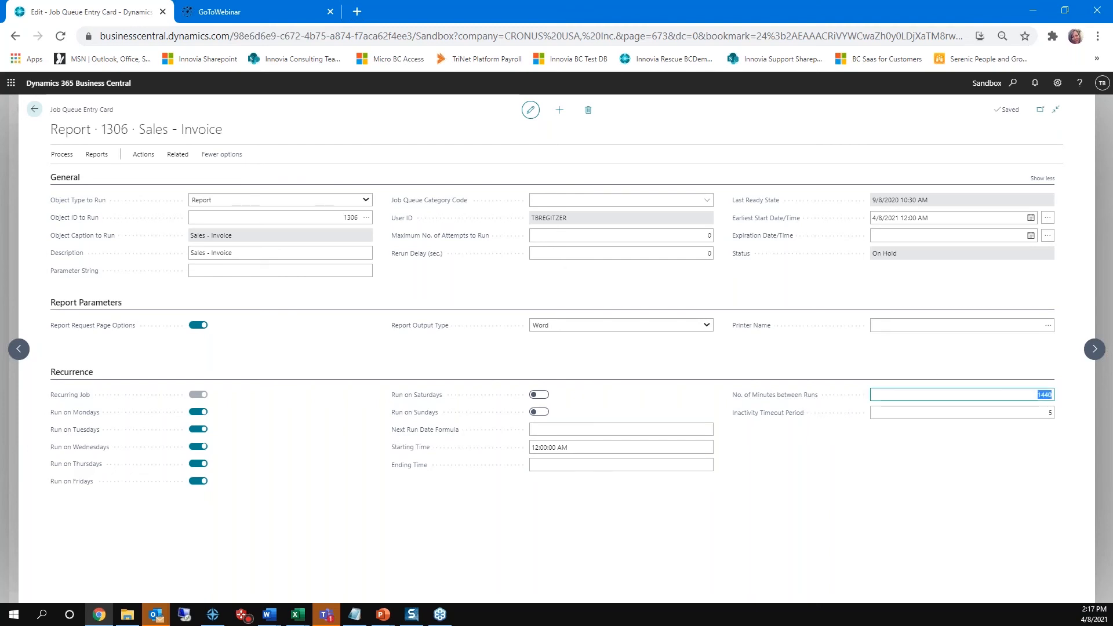
{"action": "left_click", "coordinate": [1052, 394]}
{"action": "left_click", "coordinate": [1036, 414]}
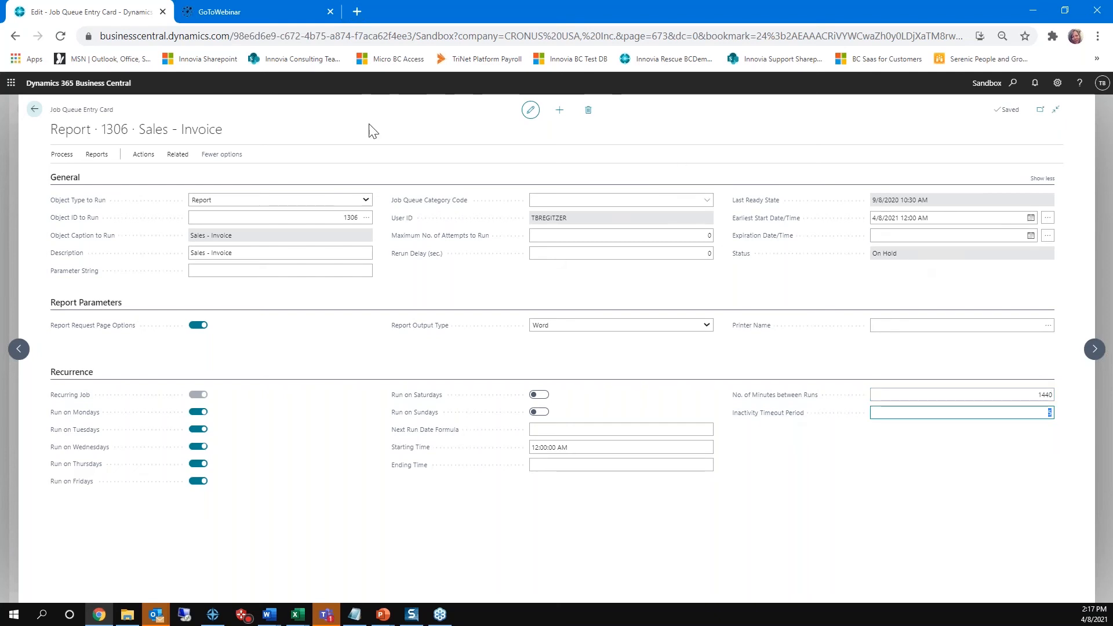
Step: Set the Sales - Invoice job queue entry's status to Ready and return to the Job Queue Entries list
{"action": "left_click", "coordinate": [146, 155]}
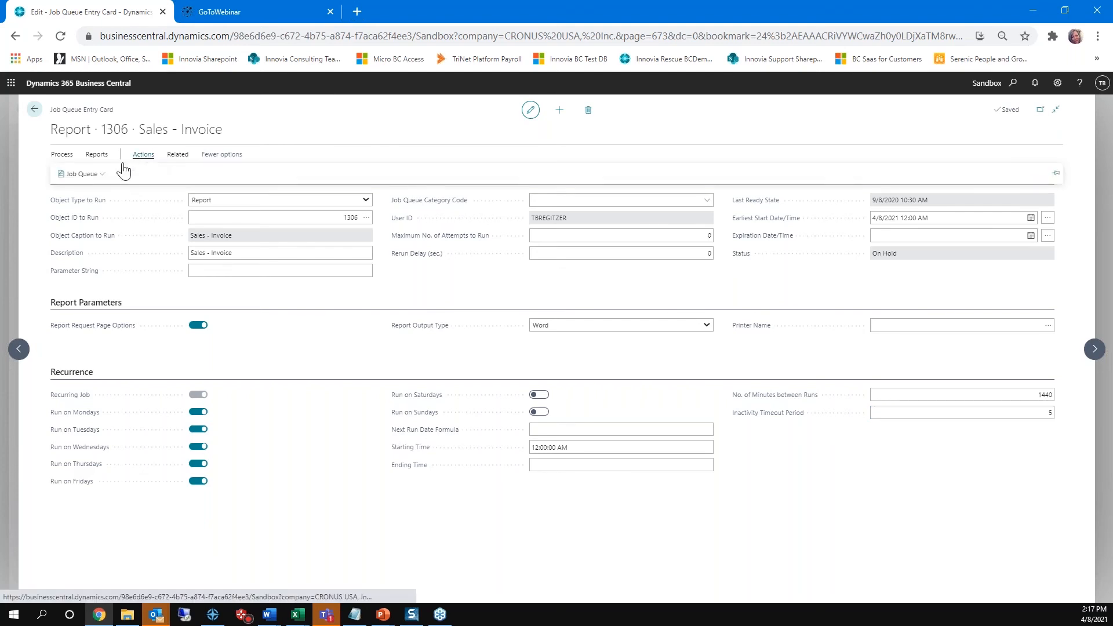
{"action": "left_click", "coordinate": [90, 175]}
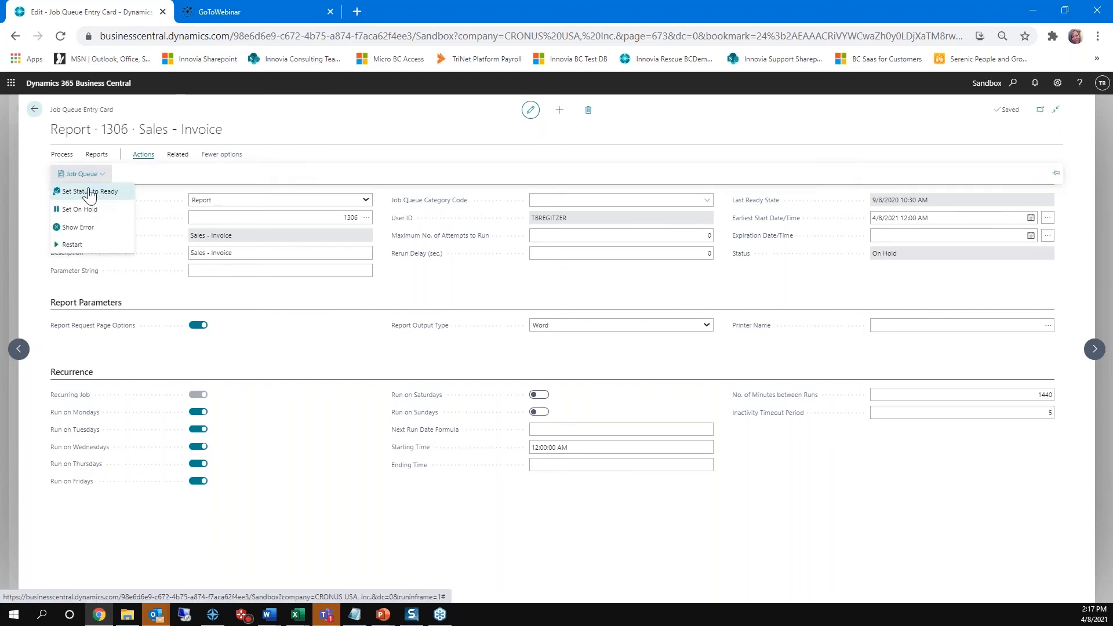
{"action": "left_click", "coordinate": [90, 192]}
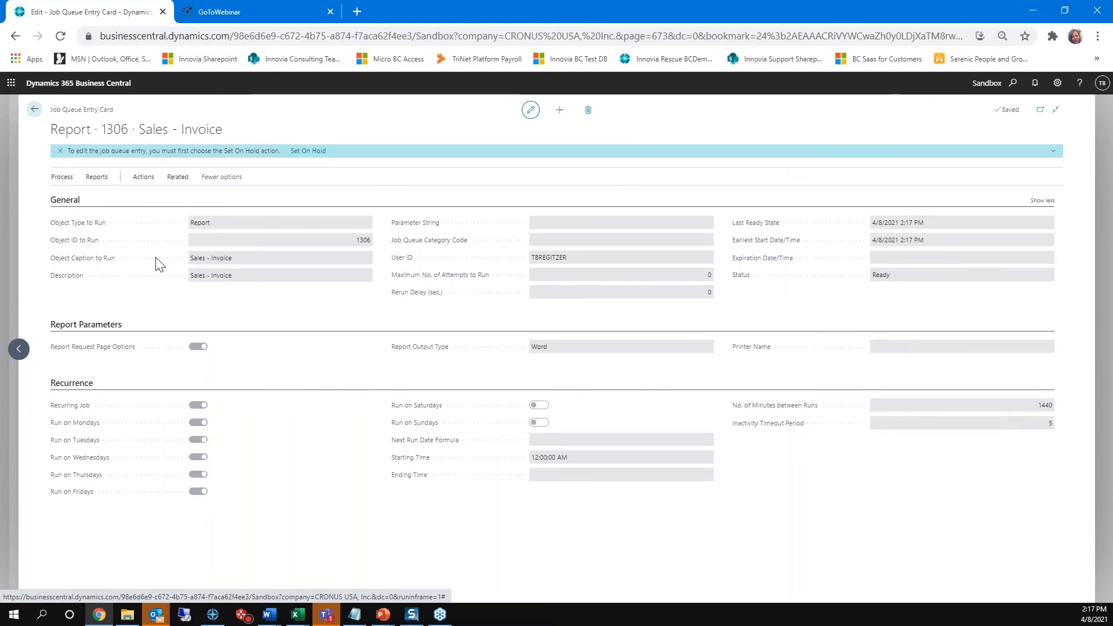
{"action": "left_click", "coordinate": [42, 109]}
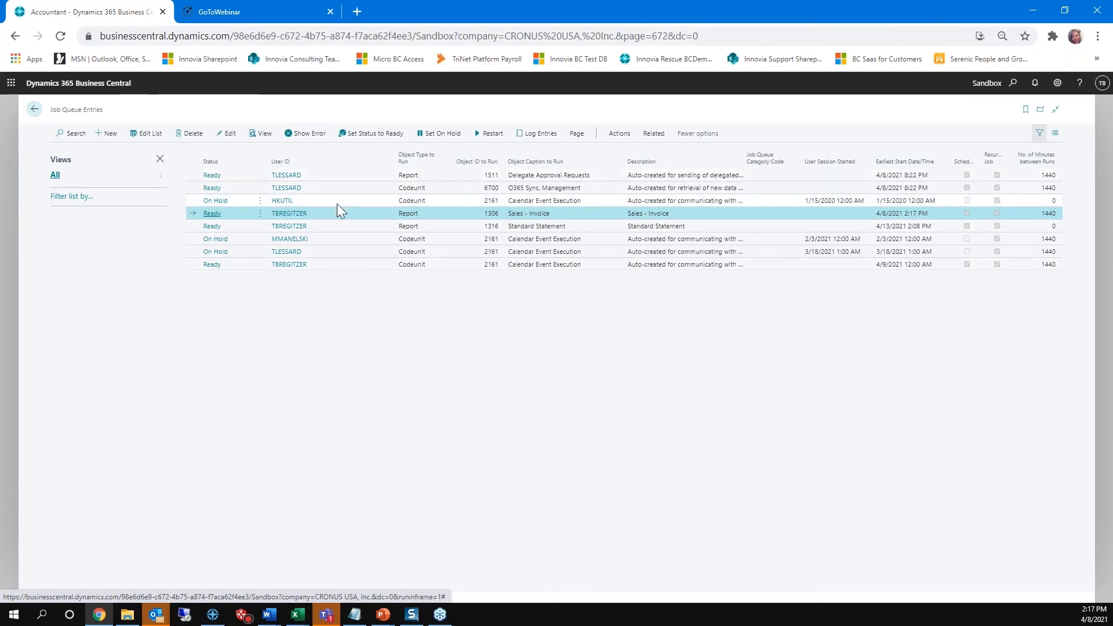
Step: Edit the Sales - Invoice job queue entry again, put it on hold and set its report output type to PDF
{"action": "left_click", "coordinate": [226, 135]}
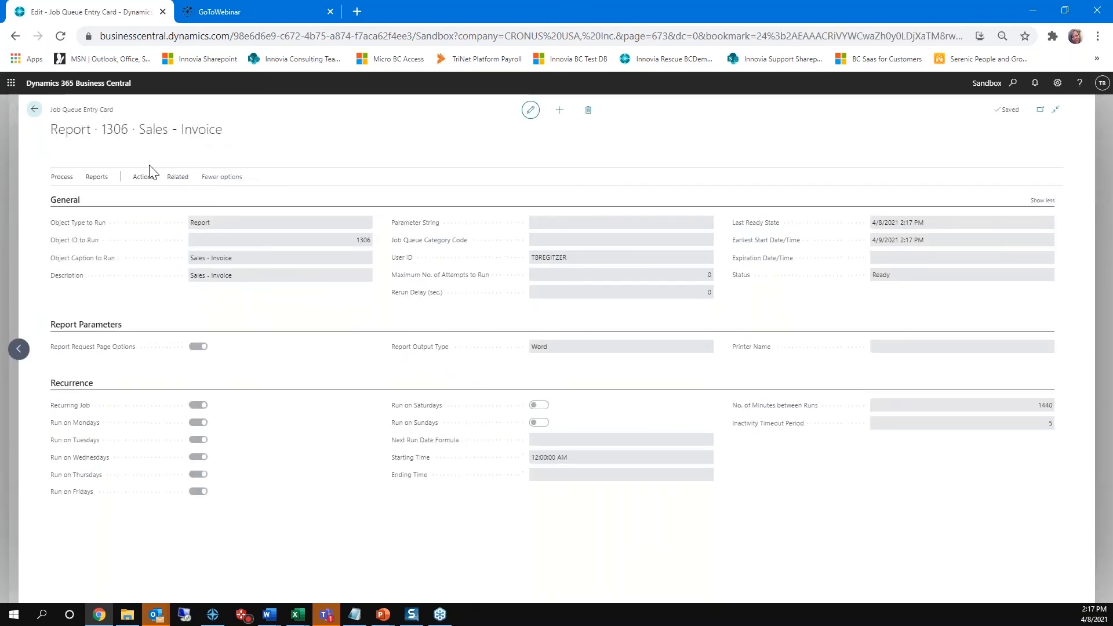
{"action": "left_click", "coordinate": [312, 151]}
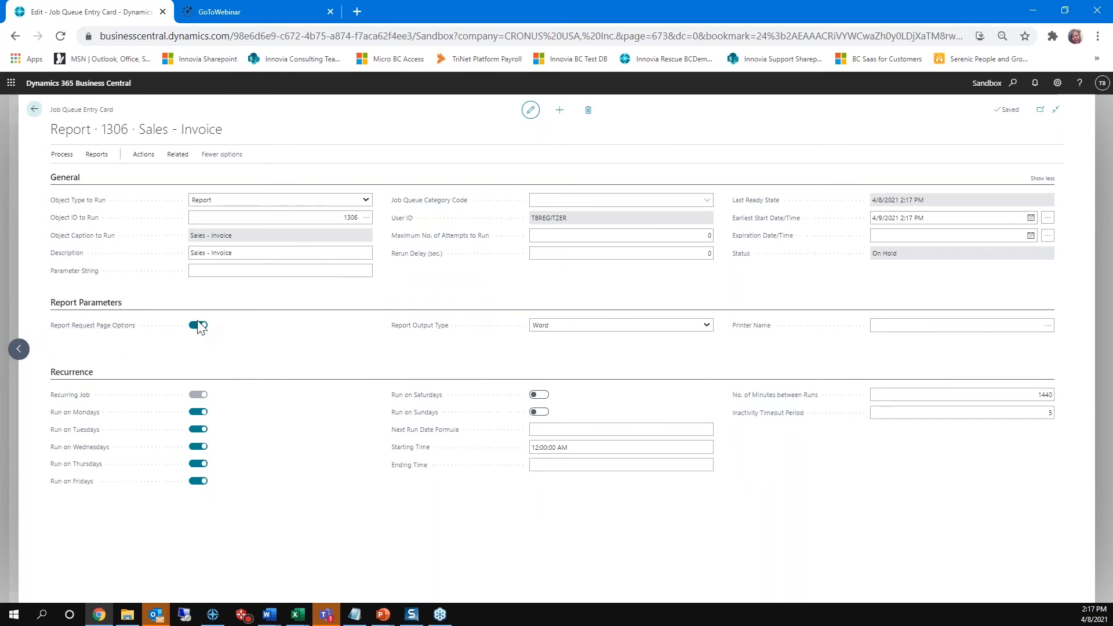
{"action": "left_click", "coordinate": [708, 326]}
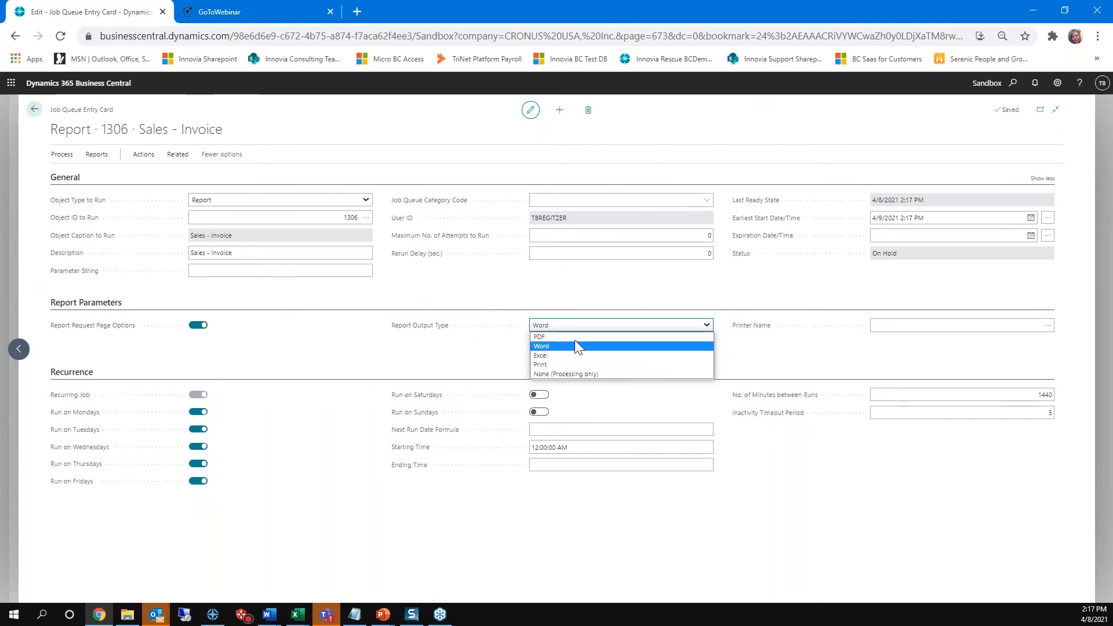
{"action": "left_click", "coordinate": [571, 336]}
{"action": "key", "text": "Tab"}
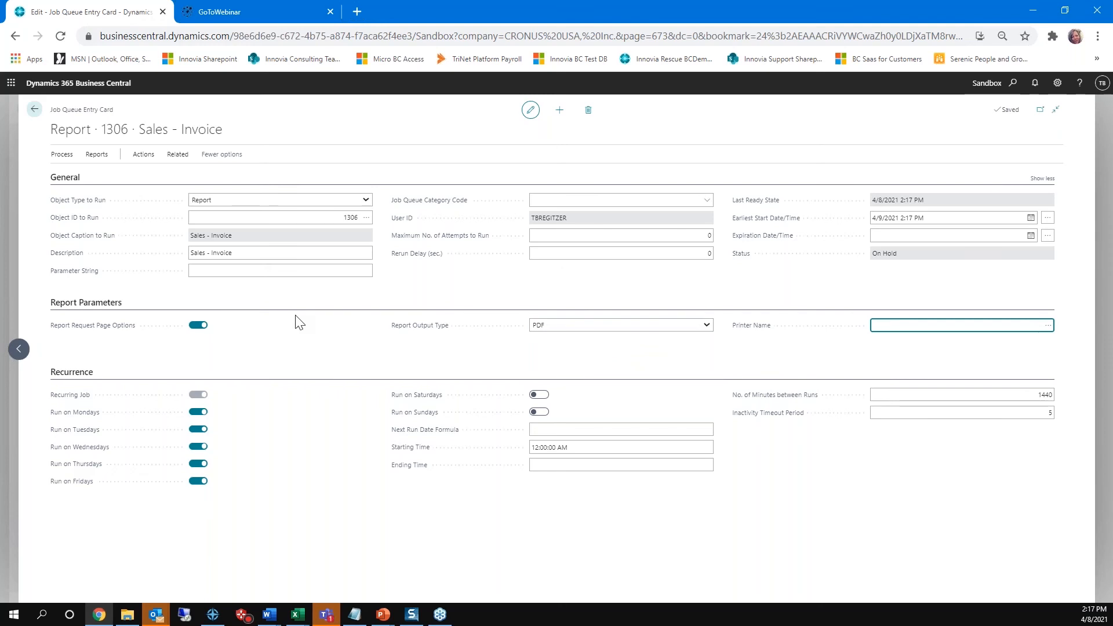
Step: Try a posting date filter of 03/01/21..03/31/21 on the Sales - Invoice report request page, and cancel it
{"action": "left_click", "coordinate": [143, 156]}
{"action": "left_click", "coordinate": [96, 155]}
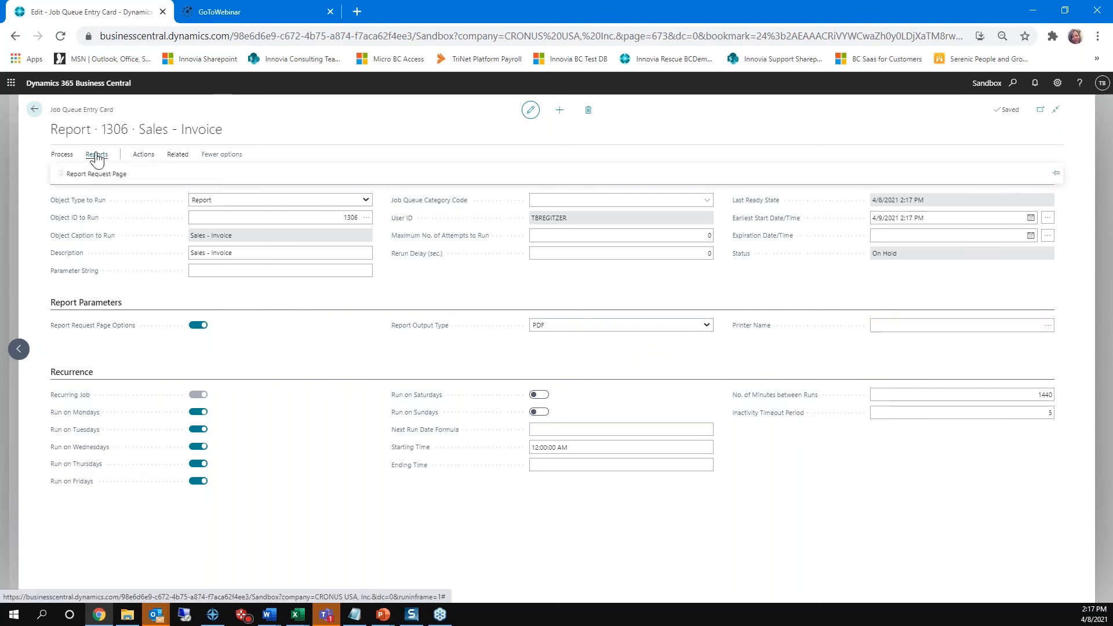
{"action": "left_click", "coordinate": [91, 175]}
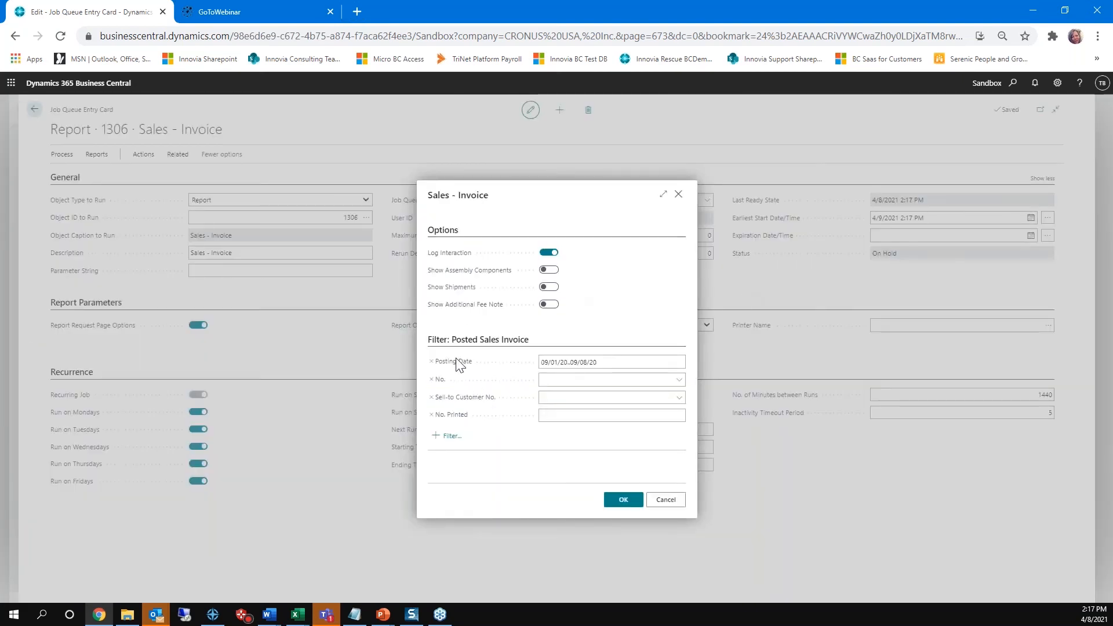
{"action": "left_click", "coordinate": [611, 362]}
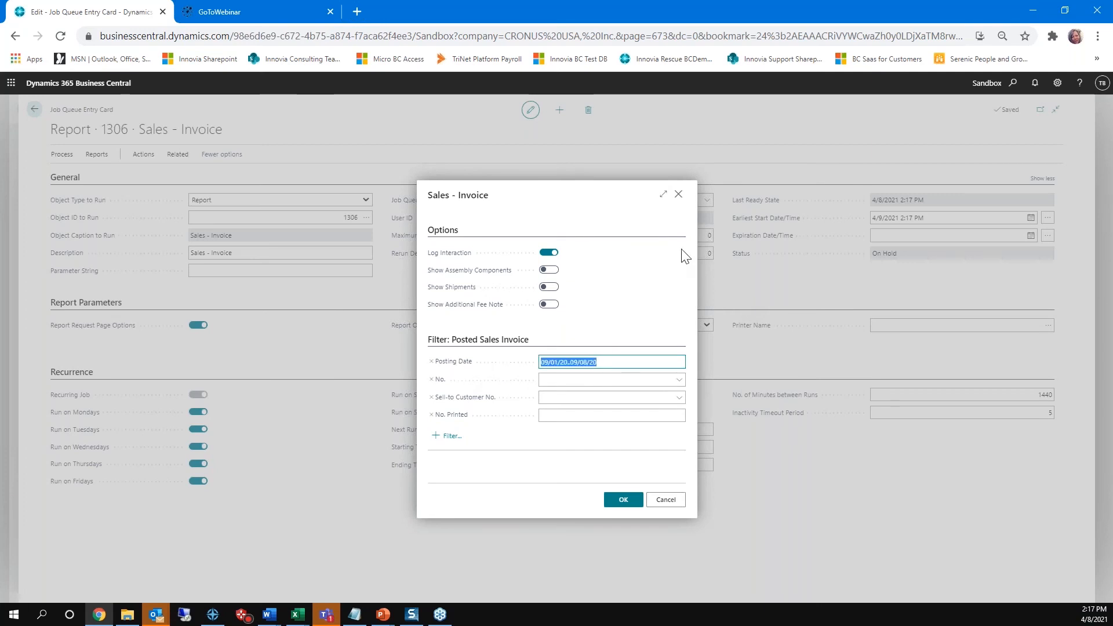
{"action": "key", "text": "BackSpace"}
{"action": "key", "text": "Tab"}
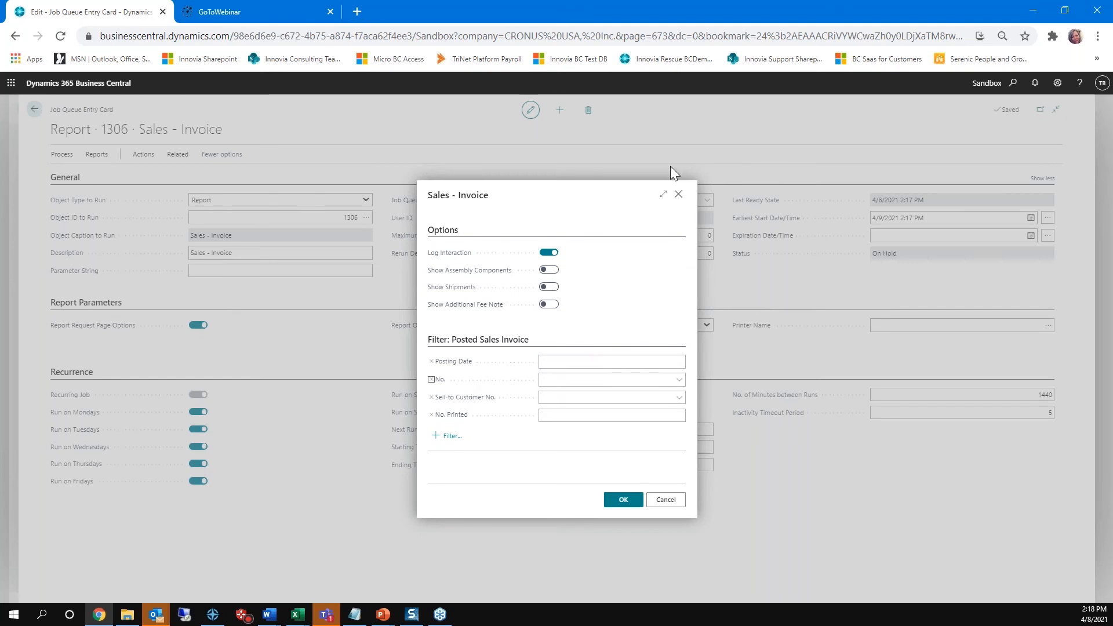
{"action": "left_click", "coordinate": [565, 361]}
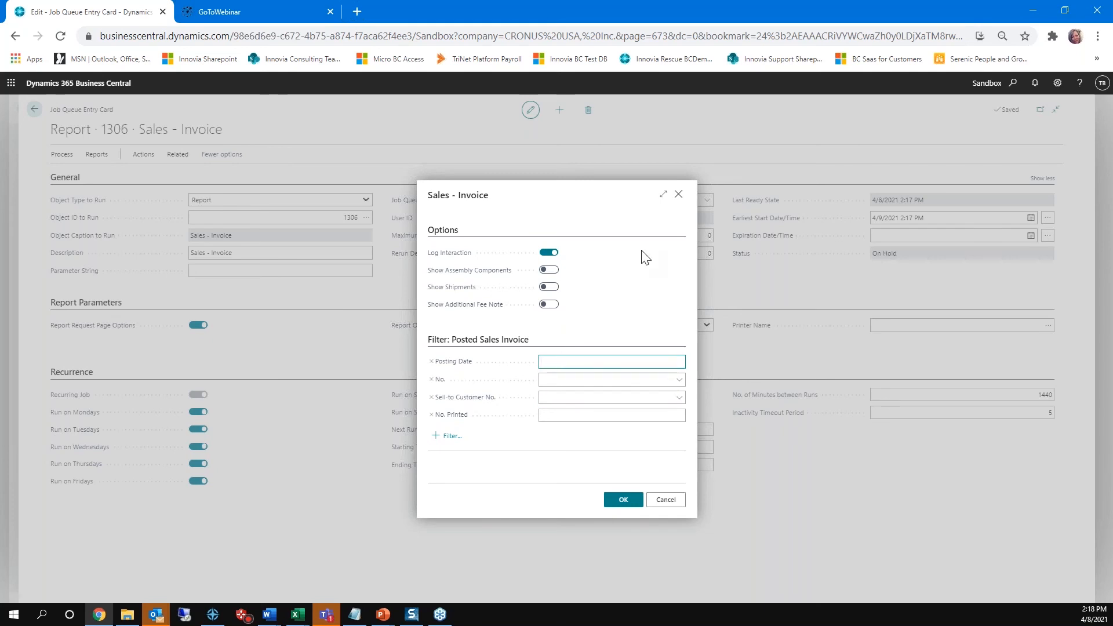
{"action": "type", "text": "03"}
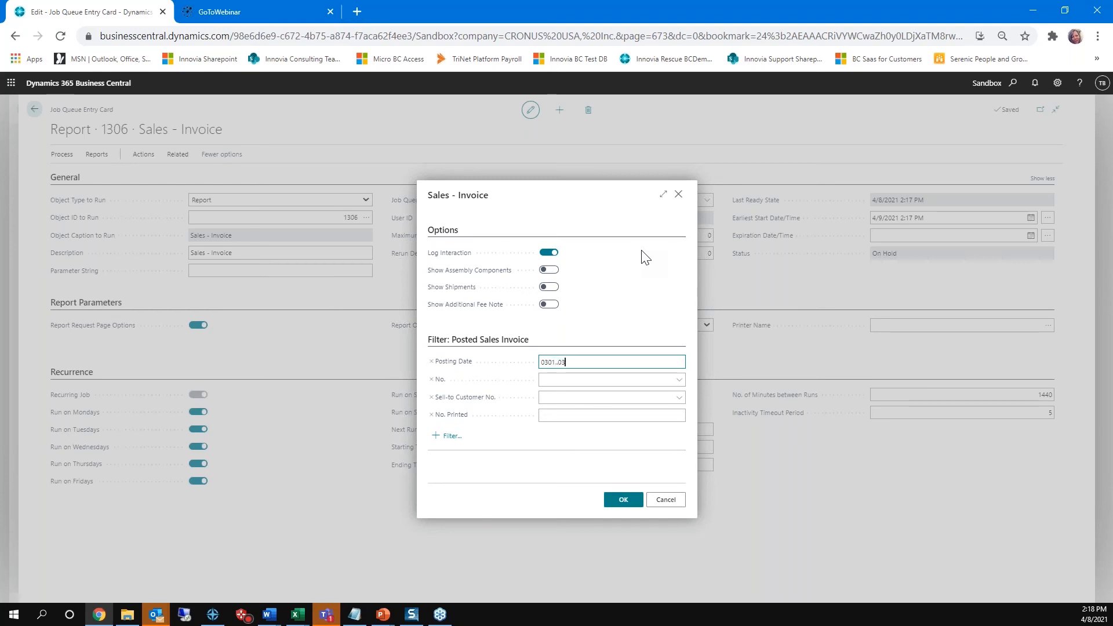
{"action": "type", "text": "/01/21..03/31"}
{"action": "key", "text": "Tab"}
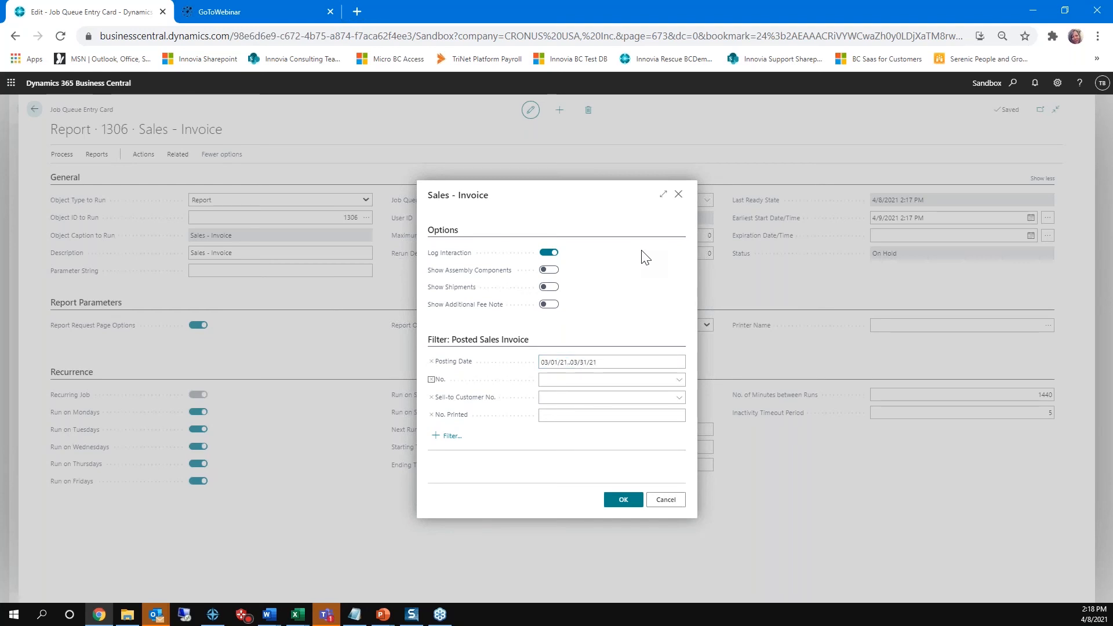
{"action": "left_click", "coordinate": [497, 359]}
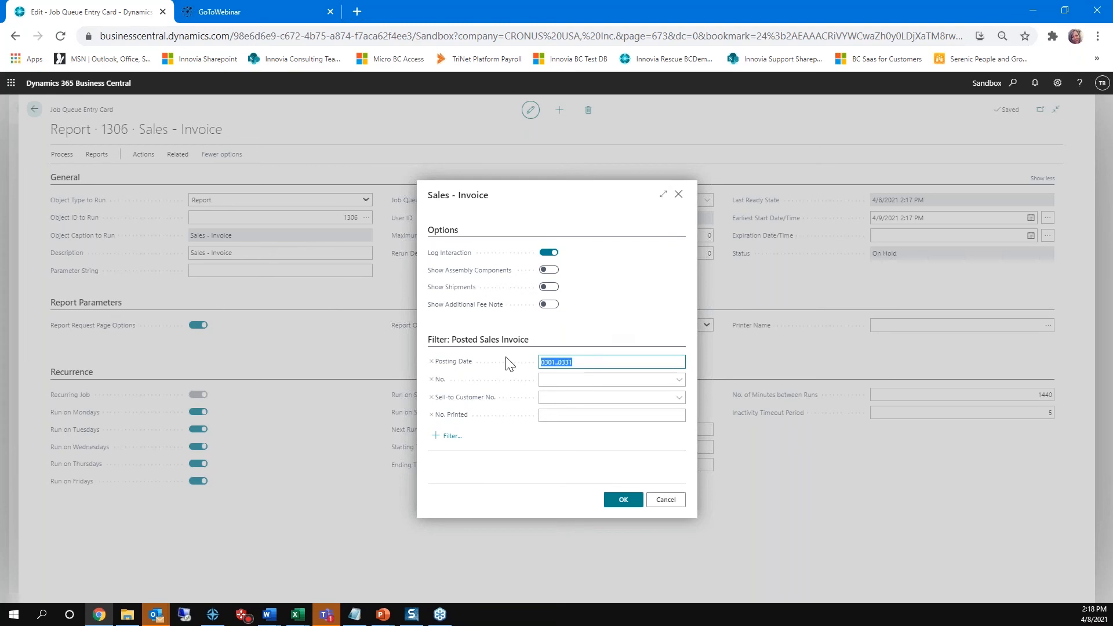
{"action": "left_click", "coordinate": [665, 501]}
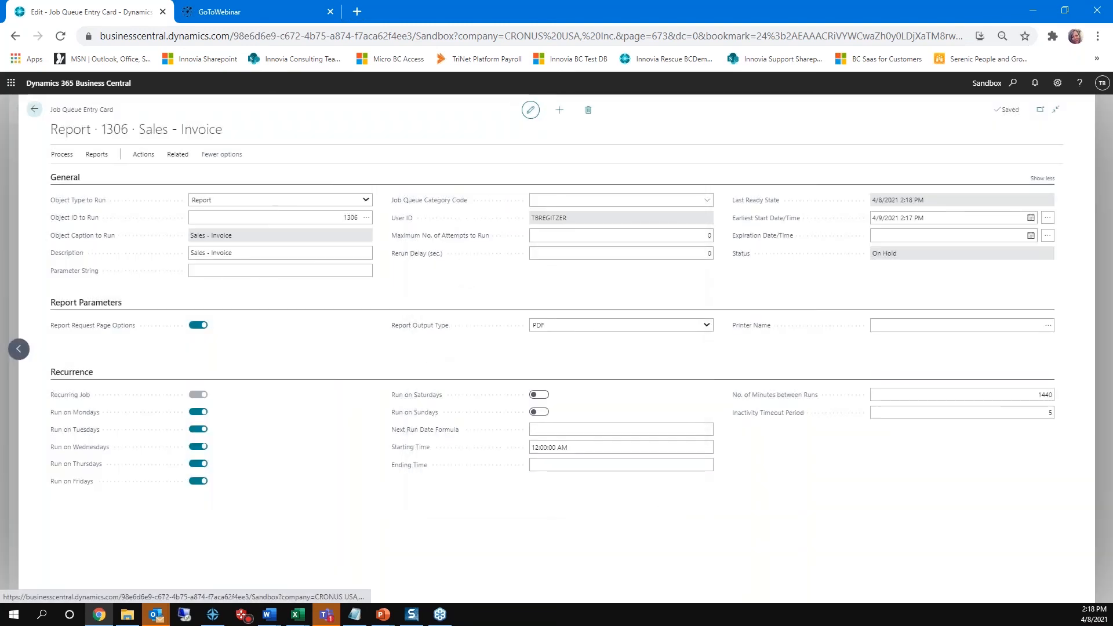
Step: Make the PDF-output Sales - Invoice entry Ready again and go back to the list of job queue entries
{"action": "left_click", "coordinate": [96, 154]}
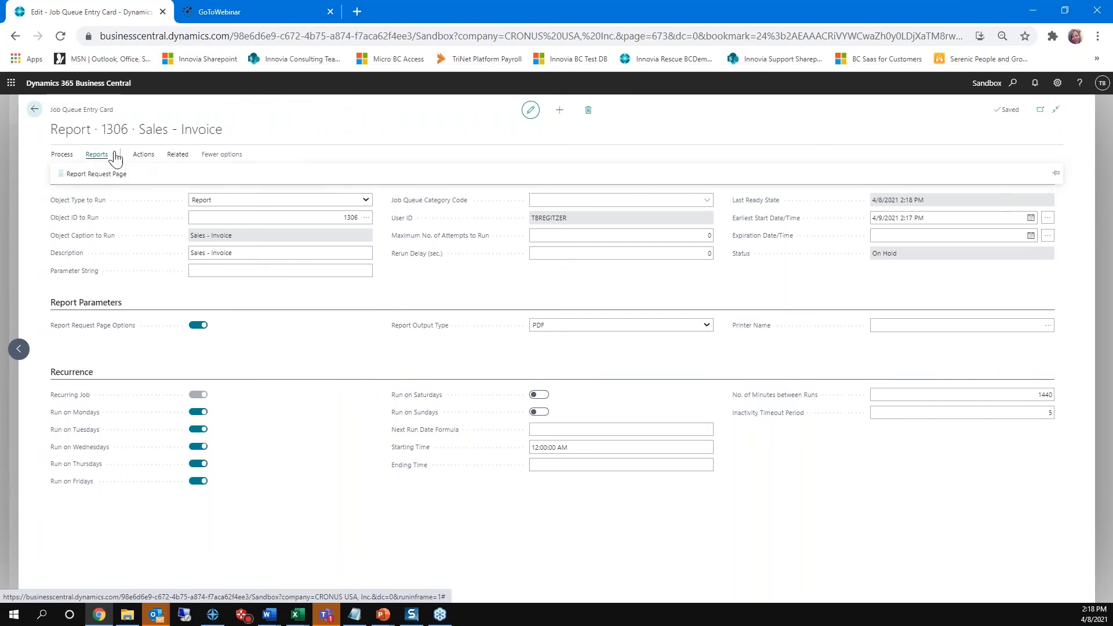
{"action": "left_click", "coordinate": [139, 155]}
{"action": "left_click", "coordinate": [81, 174]}
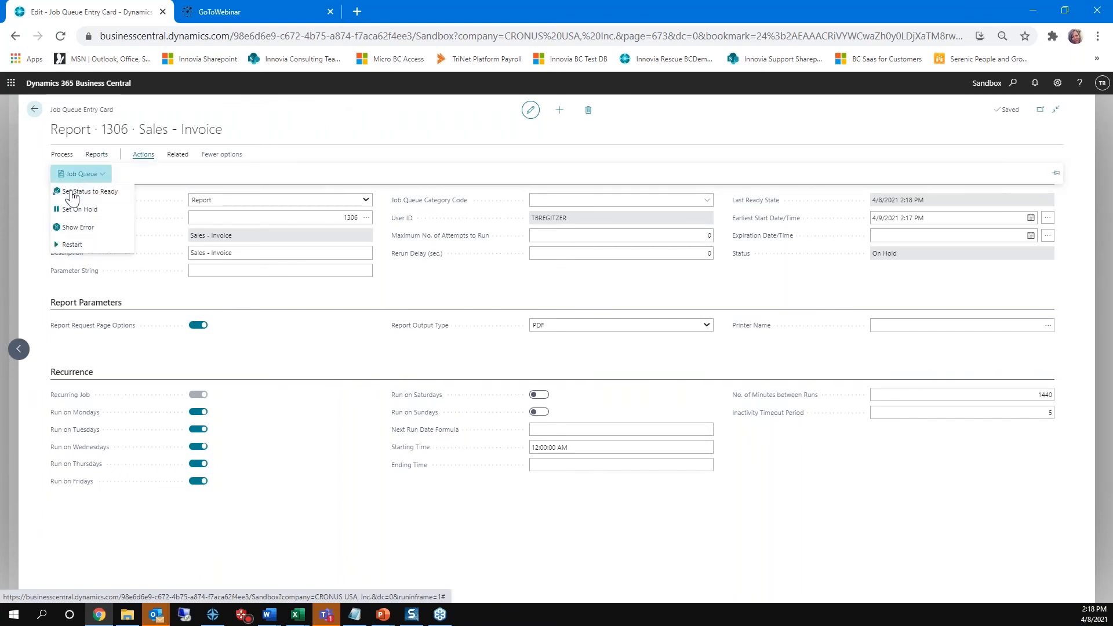
{"action": "left_click", "coordinate": [71, 192]}
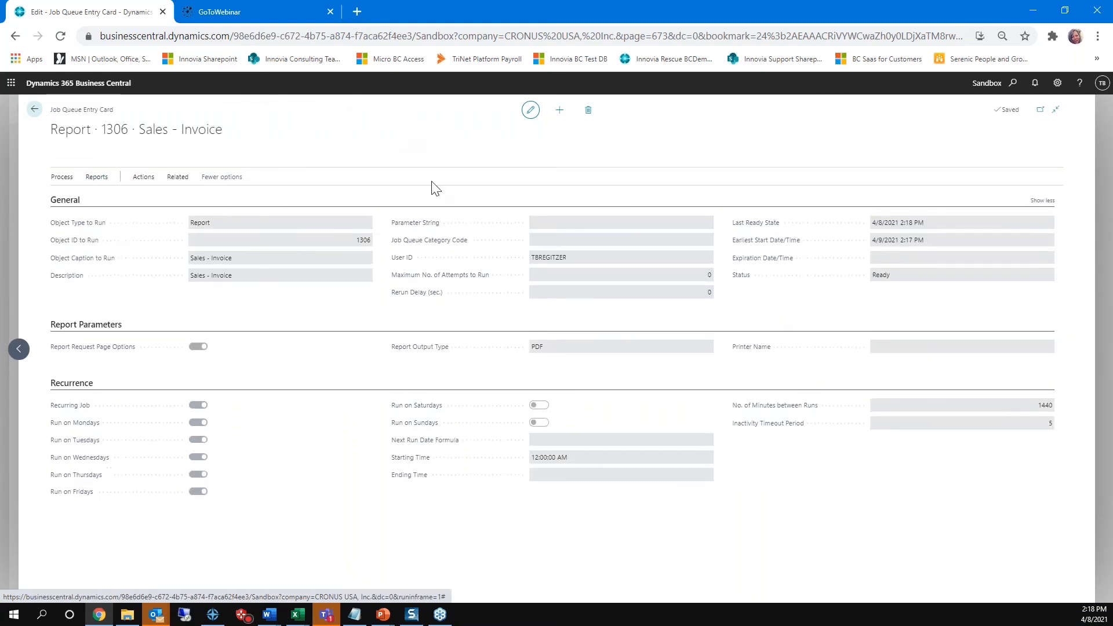
{"action": "left_click", "coordinate": [35, 110]}
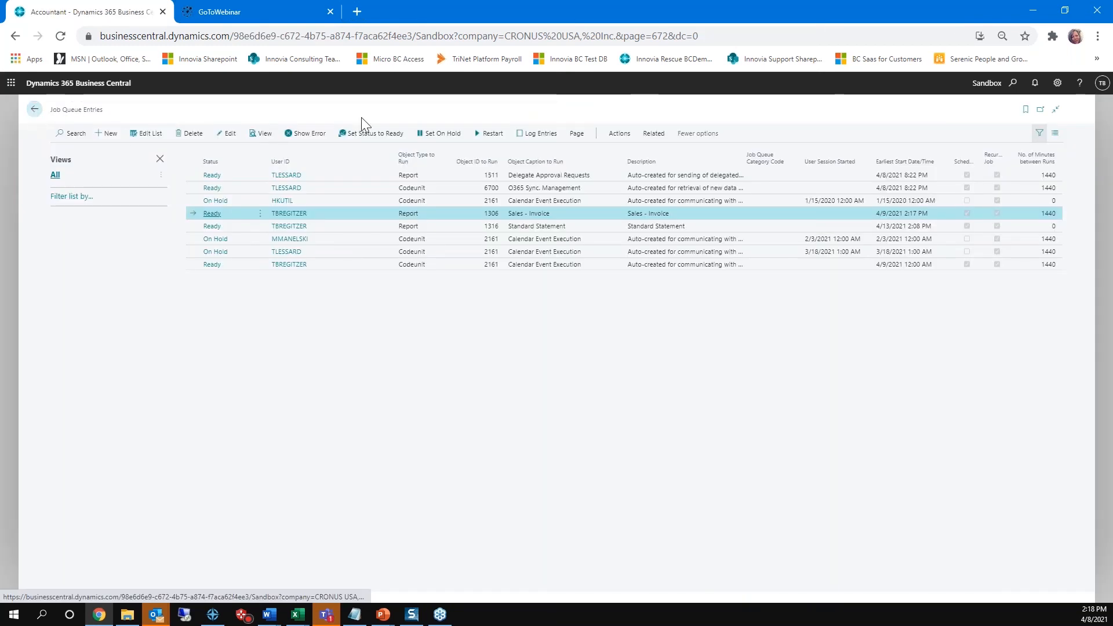
Step: Switch to the received CRONUS USA, Inc. sales invoice email in Outlook and open its PDF attachment
{"action": "left_click", "coordinate": [156, 615]}
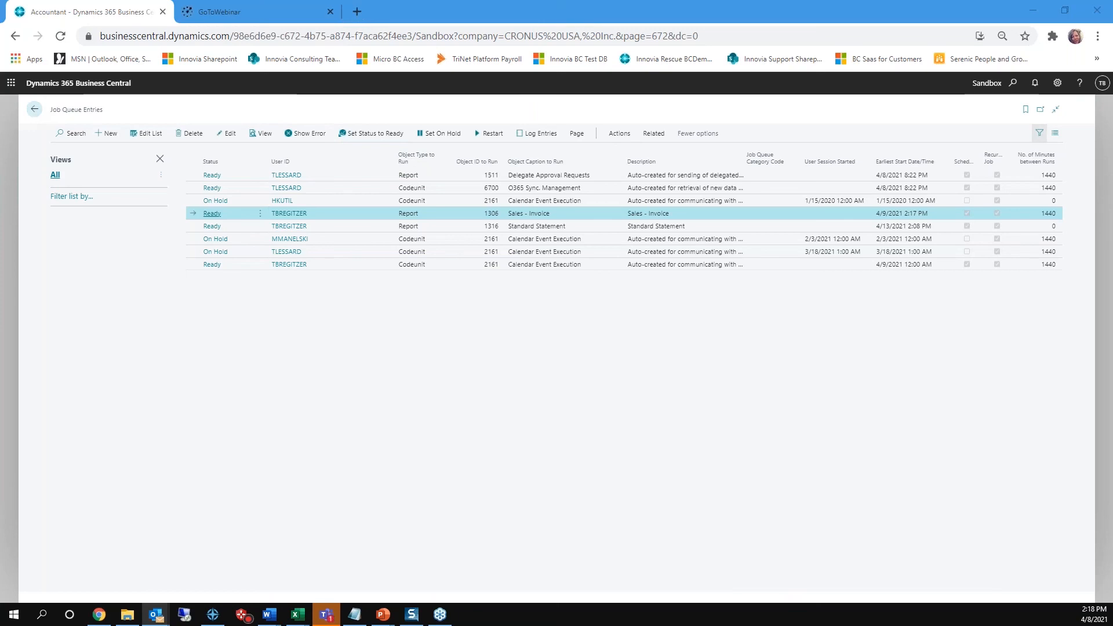
{"action": "key", "text": "alt+Tab"}
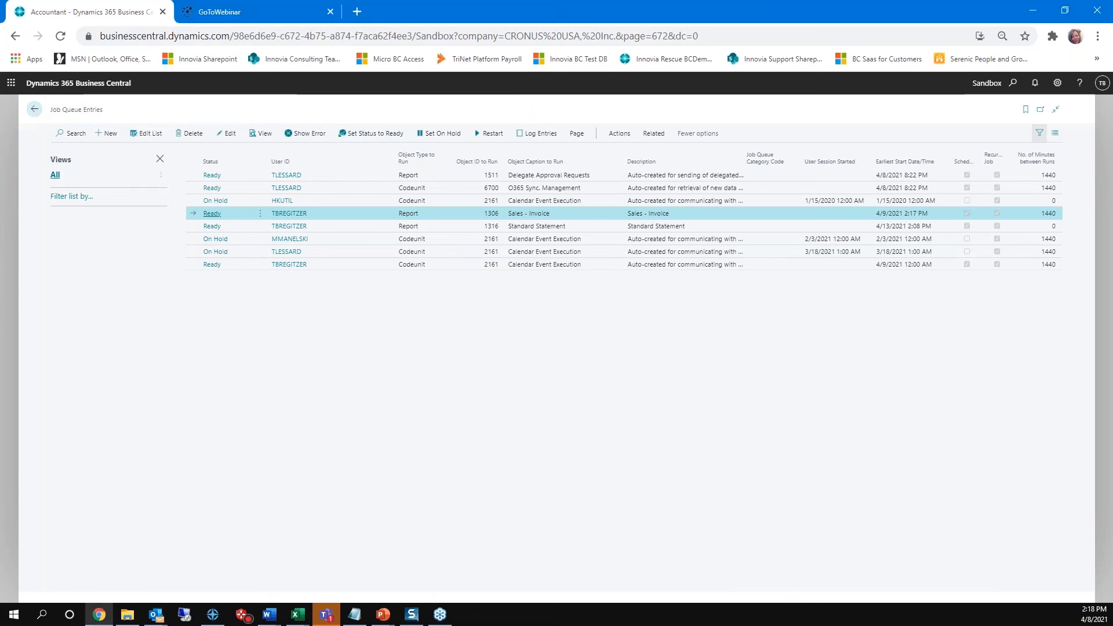
{"action": "key", "text": "alt+Tab"}
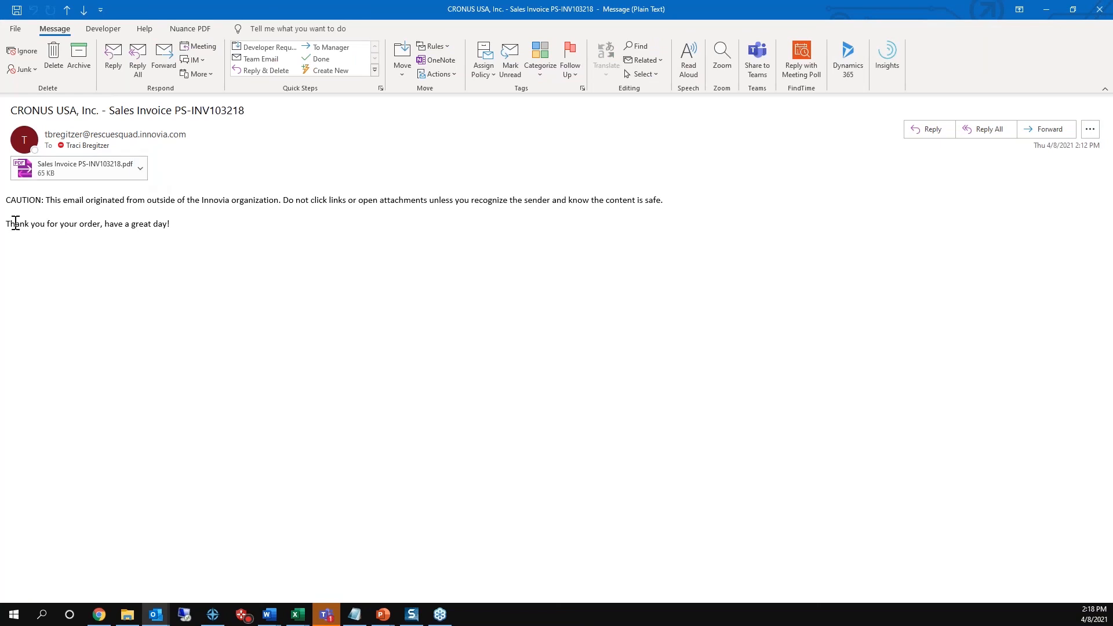
{"action": "left_click", "coordinate": [141, 161]}
{"action": "left_click", "coordinate": [140, 164]}
{"action": "left_click", "coordinate": [97, 207]}
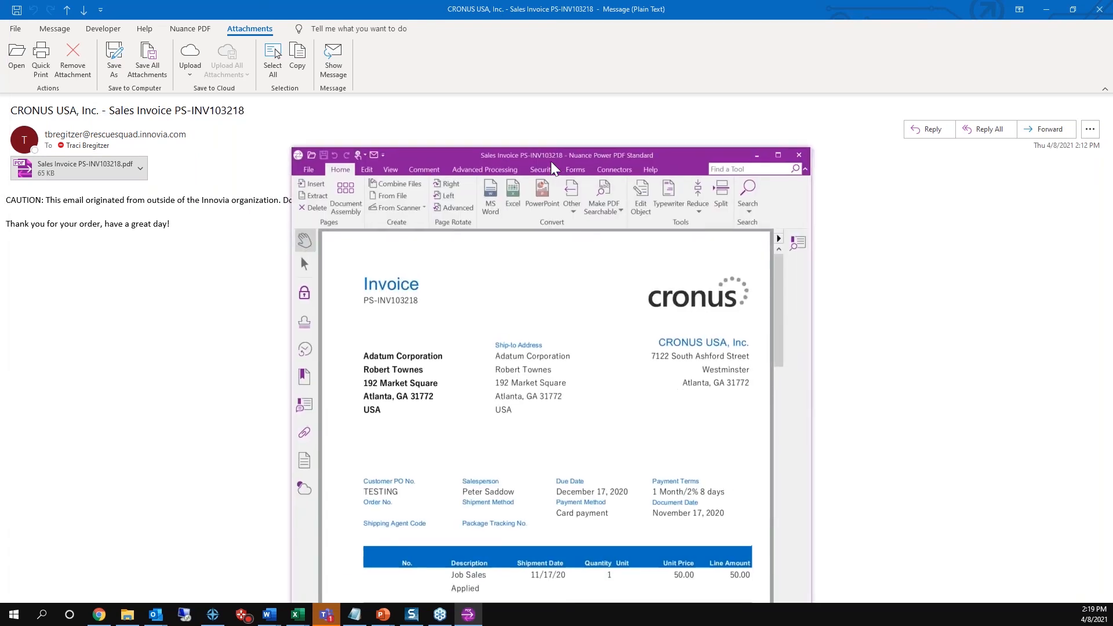
Step: Examine the invoice PDF at full size down to its totals and PayPal payment link, and close the PDF and the email
{"action": "left_click", "coordinate": [778, 156]}
{"action": "scroll", "coordinate": [713, 292], "scroll_direction": "down", "scroll_amount": 4}
{"action": "scroll", "coordinate": [712, 291], "scroll_direction": "down", "scroll_amount": 10}
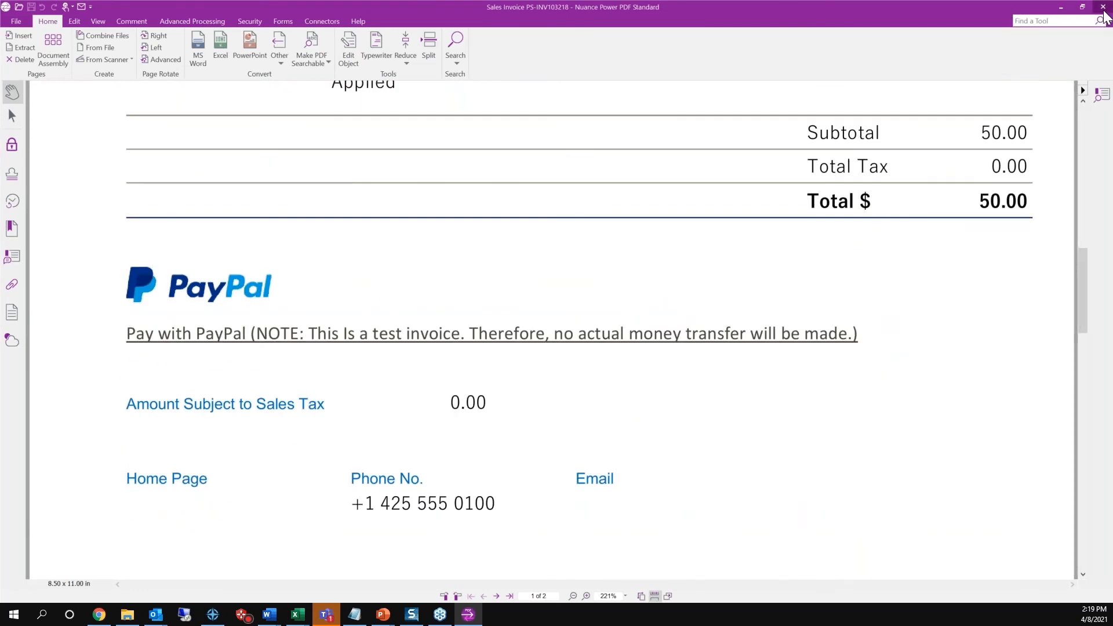
{"action": "left_click", "coordinate": [1104, 8]}
{"action": "left_click", "coordinate": [1099, 9]}
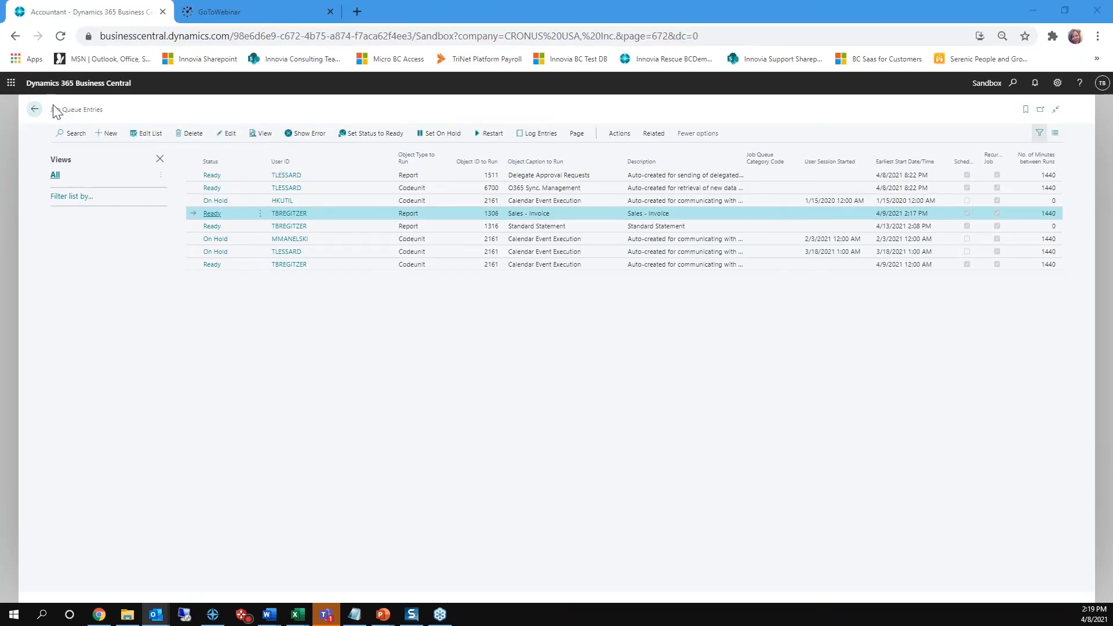
Step: Leave the job queue entries and open the document layouts of vendor 10000, Fabrikam, Inc
{"action": "left_click", "coordinate": [36, 111]}
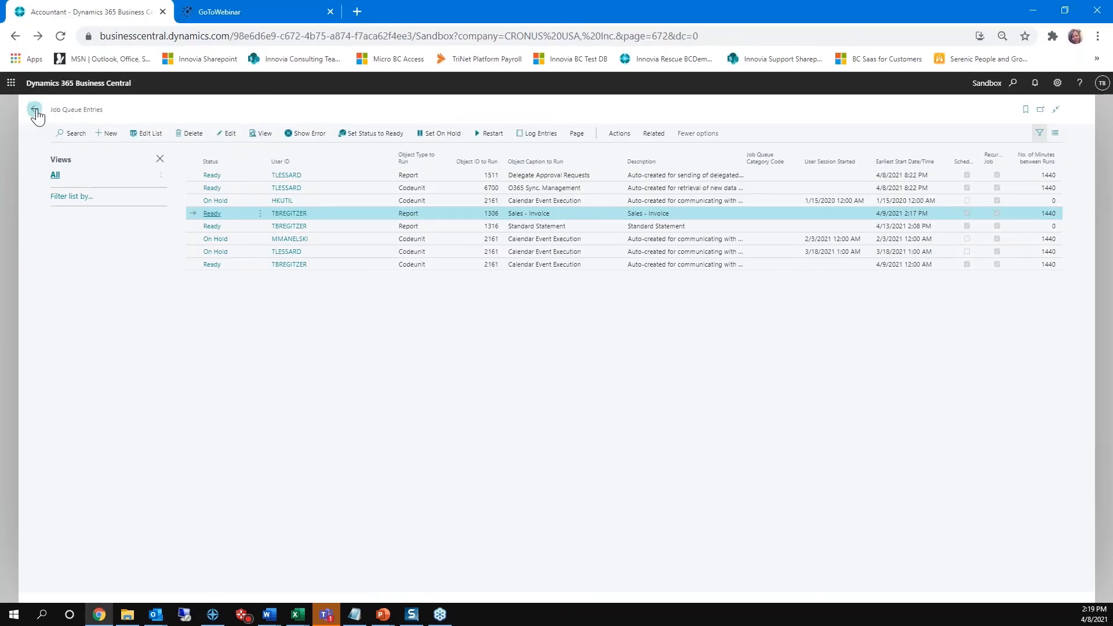
{"action": "left_click", "coordinate": [36, 114]}
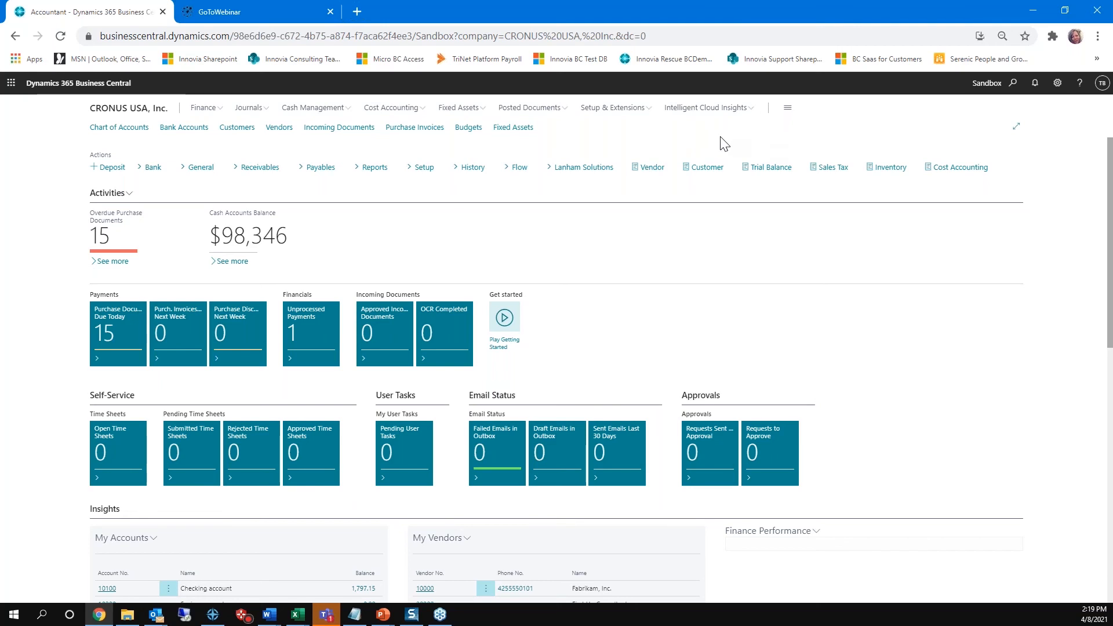
{"action": "left_click", "coordinate": [278, 128]}
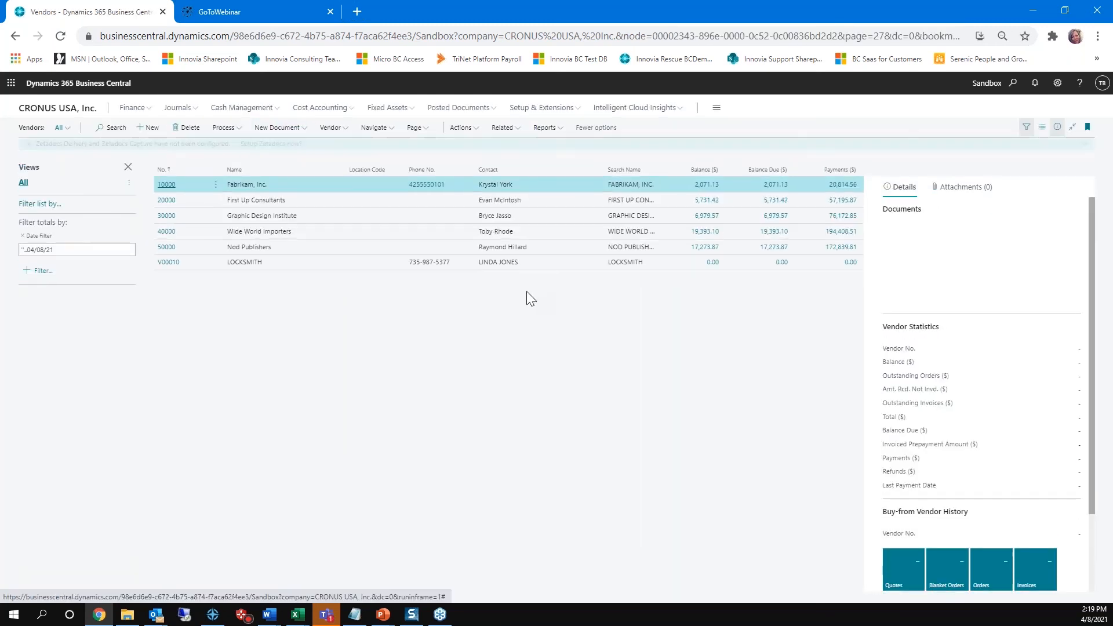
{"action": "left_click", "coordinate": [166, 186]}
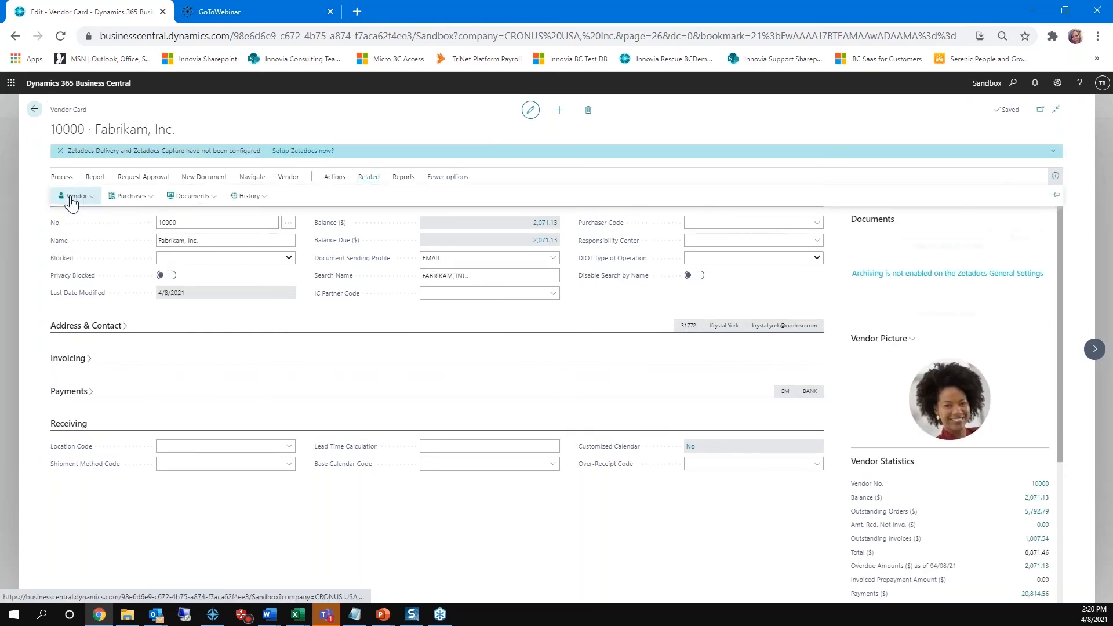
{"action": "left_click", "coordinate": [76, 196]}
{"action": "left_click", "coordinate": [93, 342]}
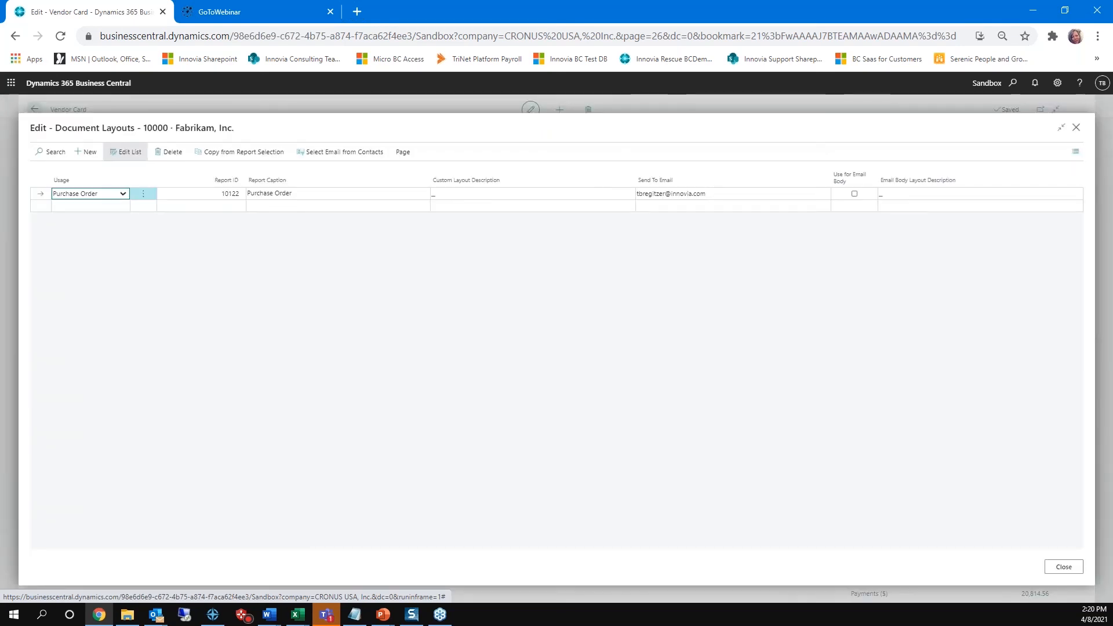
Step: Add a Vendor Remittance document layout line with report ID 10083 and fill in its Send To Email address
{"action": "left_click", "coordinate": [119, 207]}
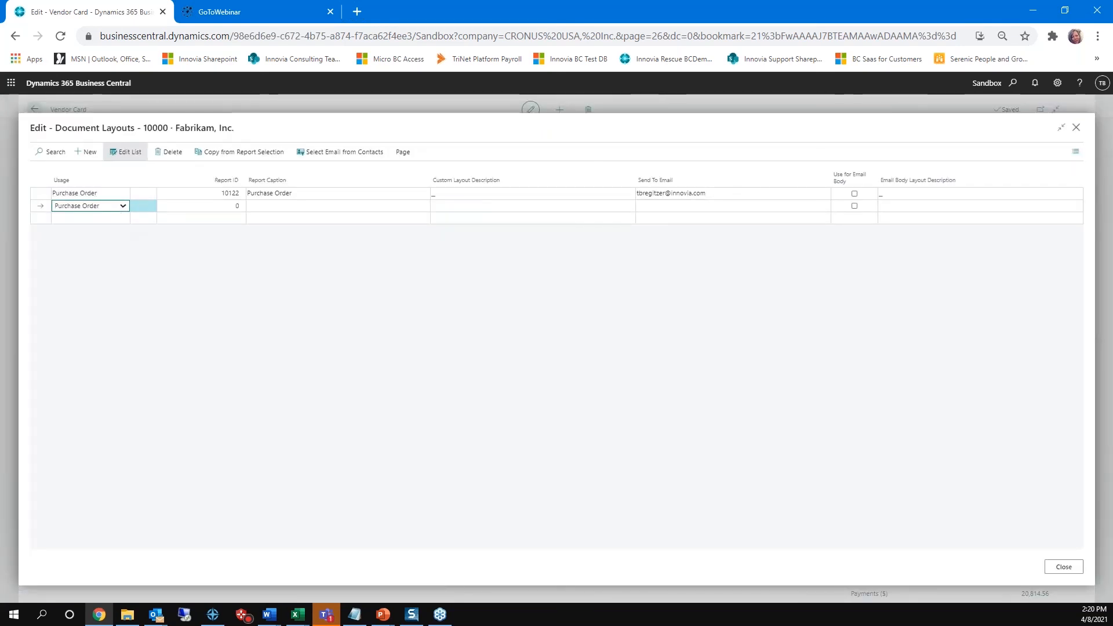
{"action": "left_click", "coordinate": [121, 205]}
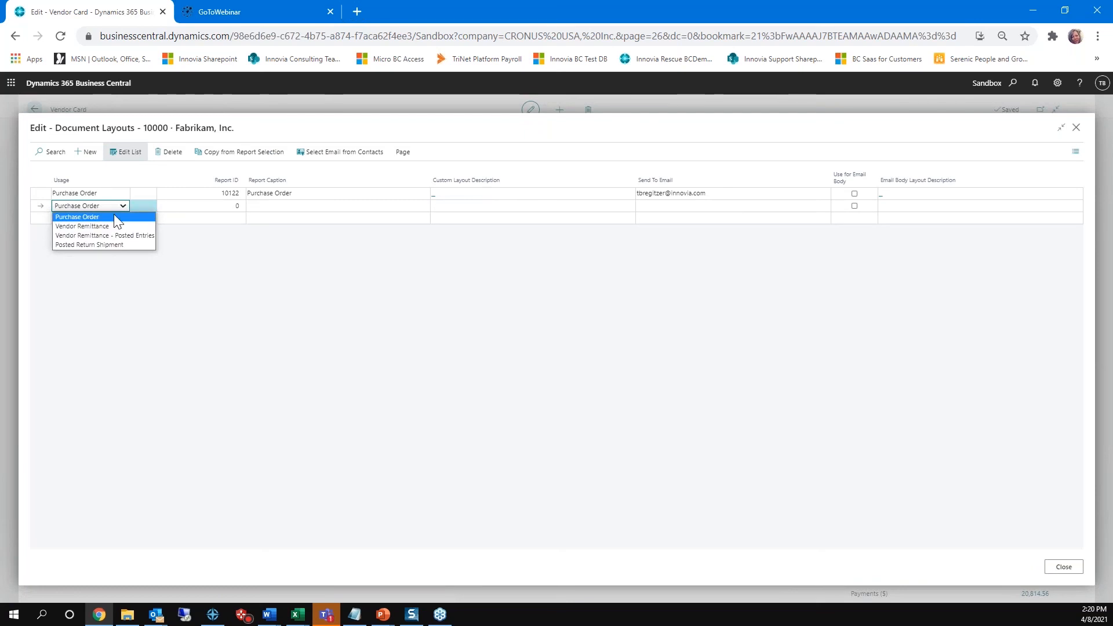
{"action": "left_click", "coordinate": [104, 226]}
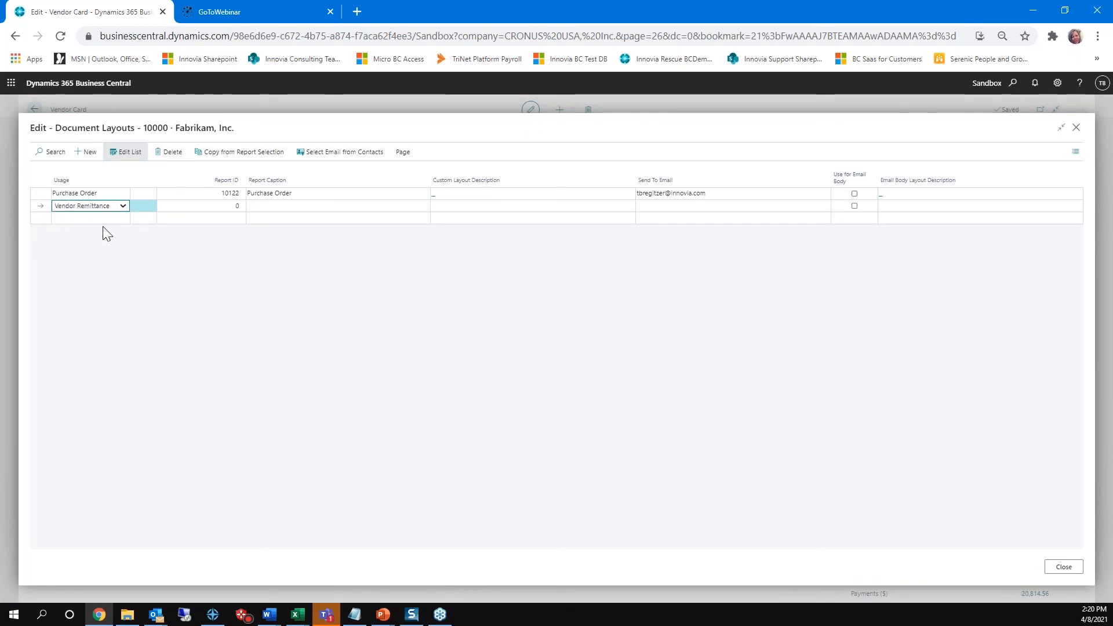
{"action": "key", "text": "Tab"}
{"action": "type", "text": "10083"}
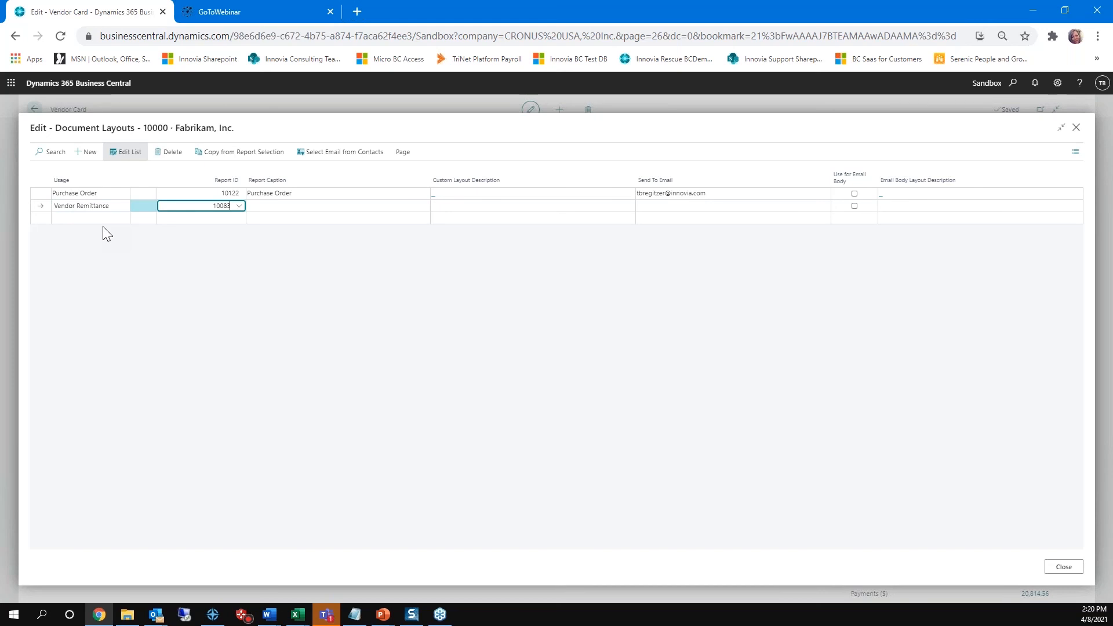
{"action": "key", "text": "Tab"}
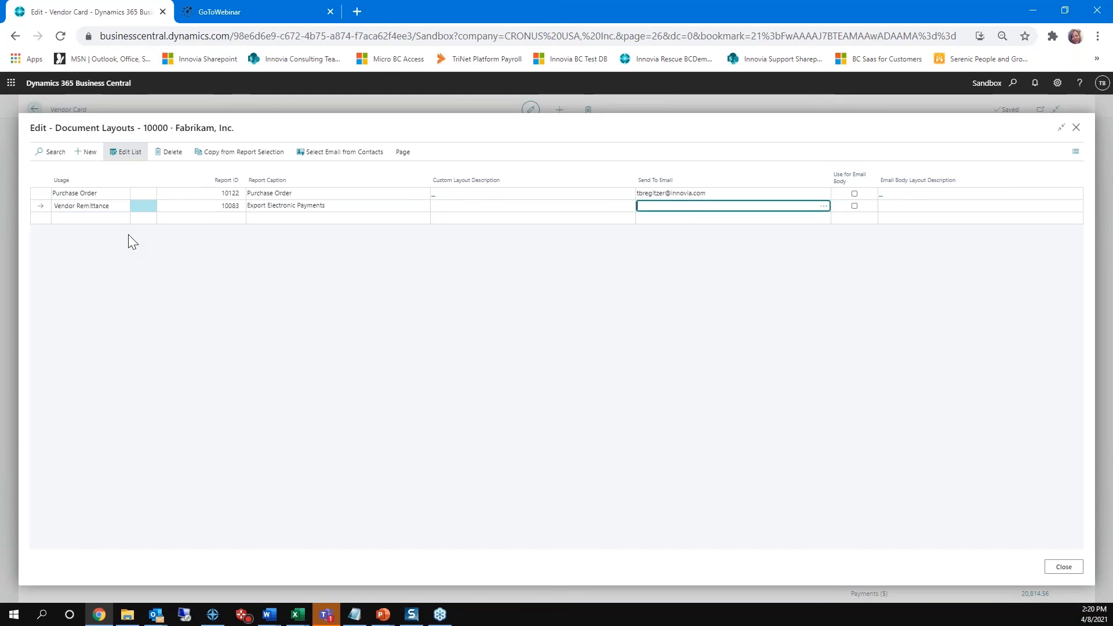
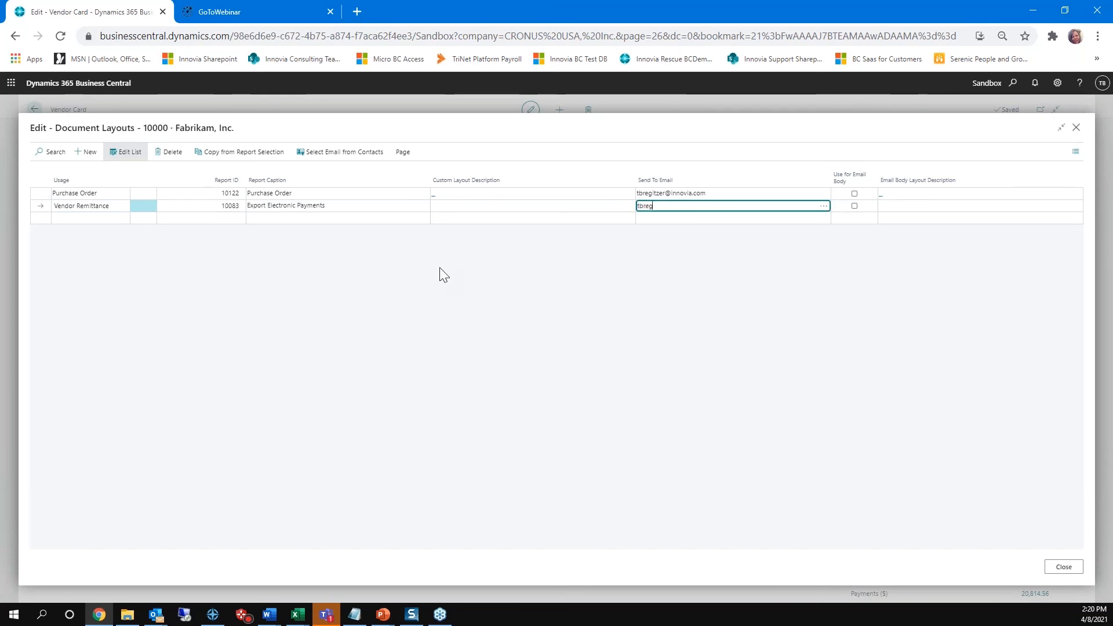
{"action": "key", "text": "Tab"}
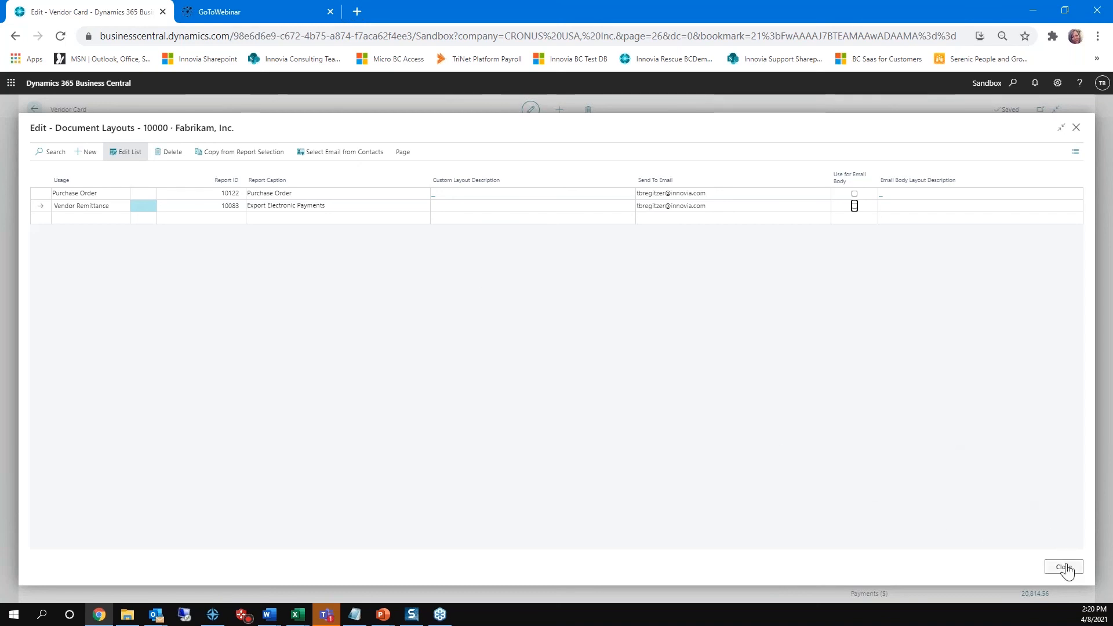
Step: Try adding a semicolon separator after the Send To Email address on the Vendor Remittance line
{"action": "left_click", "coordinate": [716, 205]}
{"action": "left_click", "coordinate": [716, 204]}
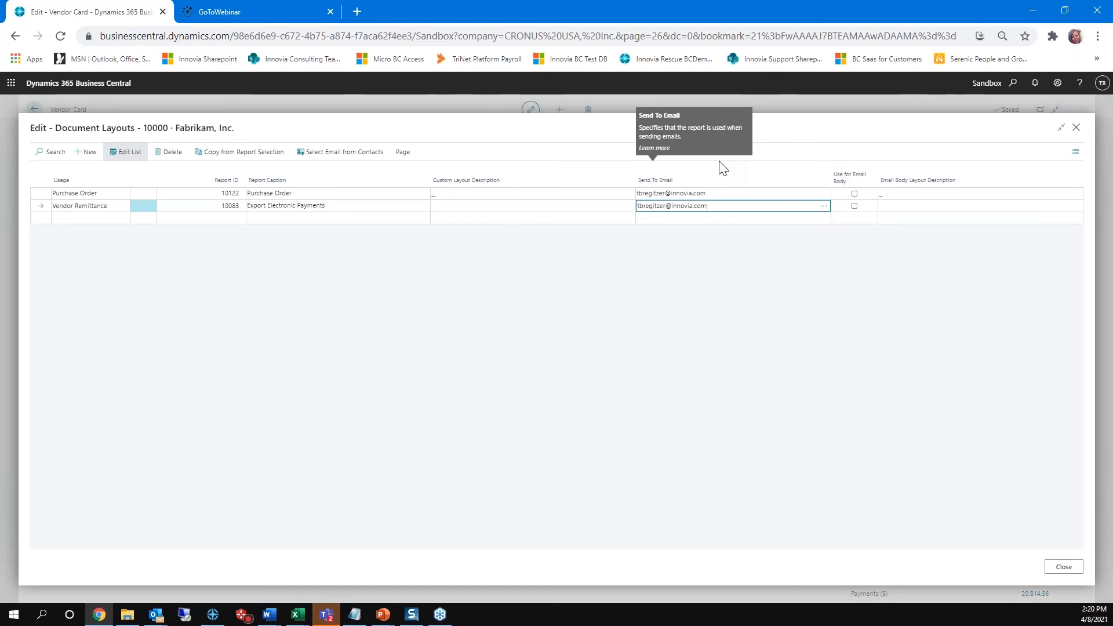
{"action": "type", "text": ";"}
{"action": "key", "text": "Tab"}
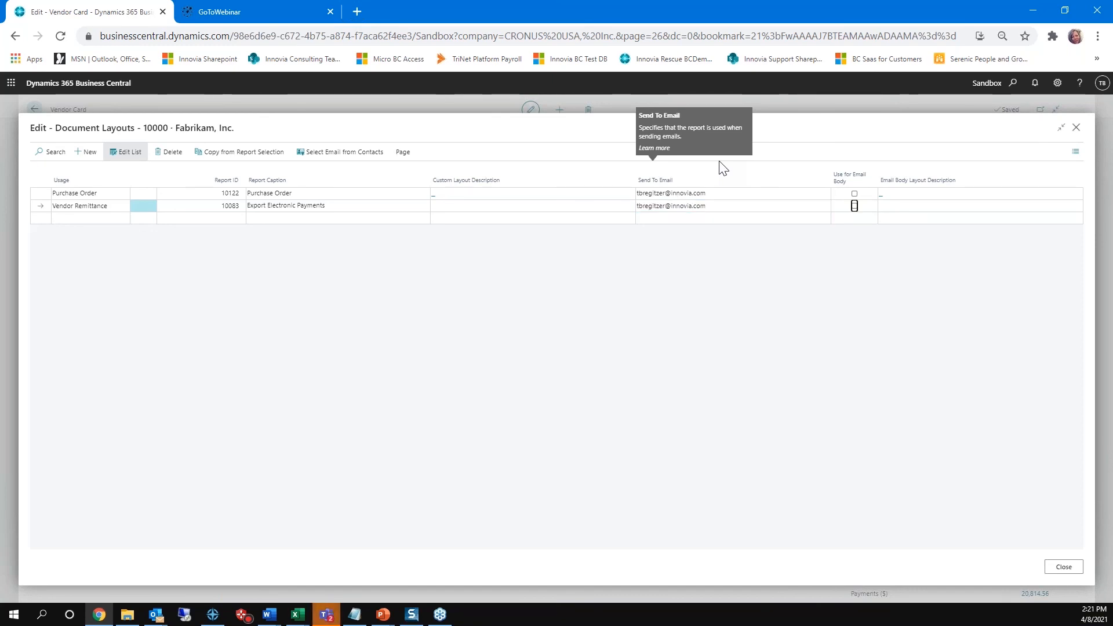
Step: Leave the vendor's document layouts, review the SMTP Mail Setup, and go back to the vendor list
{"action": "left_click", "coordinate": [1076, 129]}
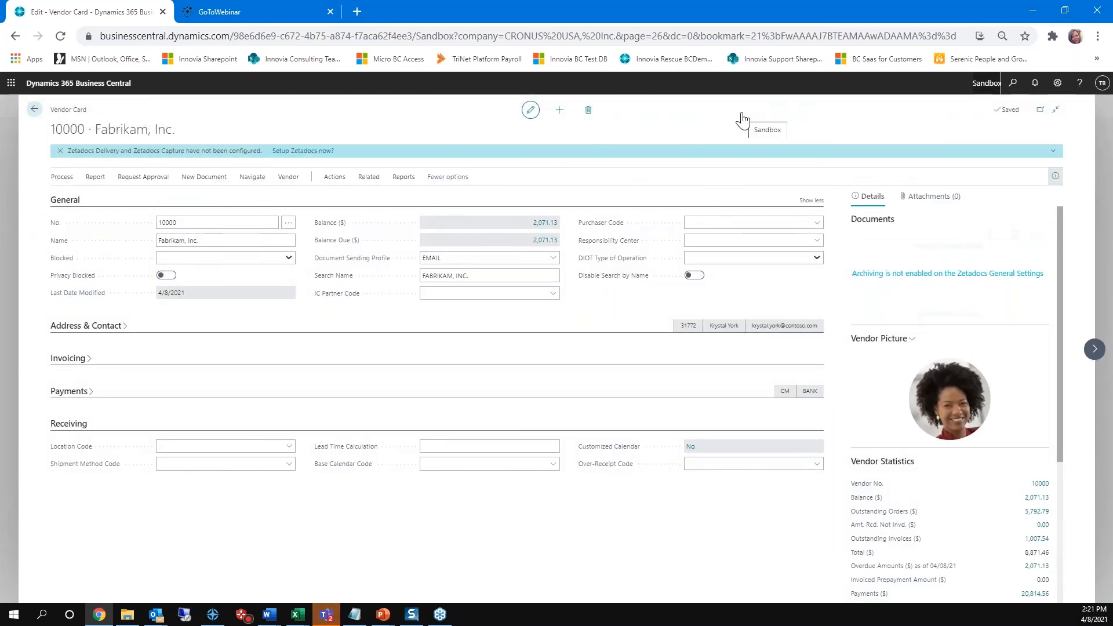
{"action": "key", "text": "alt+q"}
{"action": "type", "text": "smtp"}
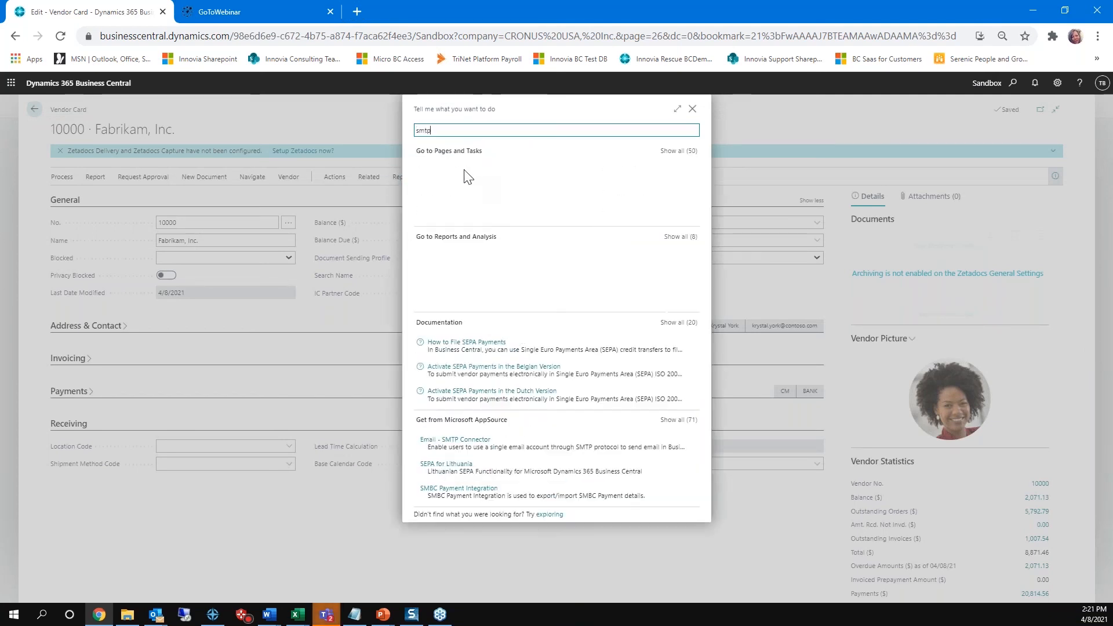
{"action": "left_click", "coordinate": [467, 173]}
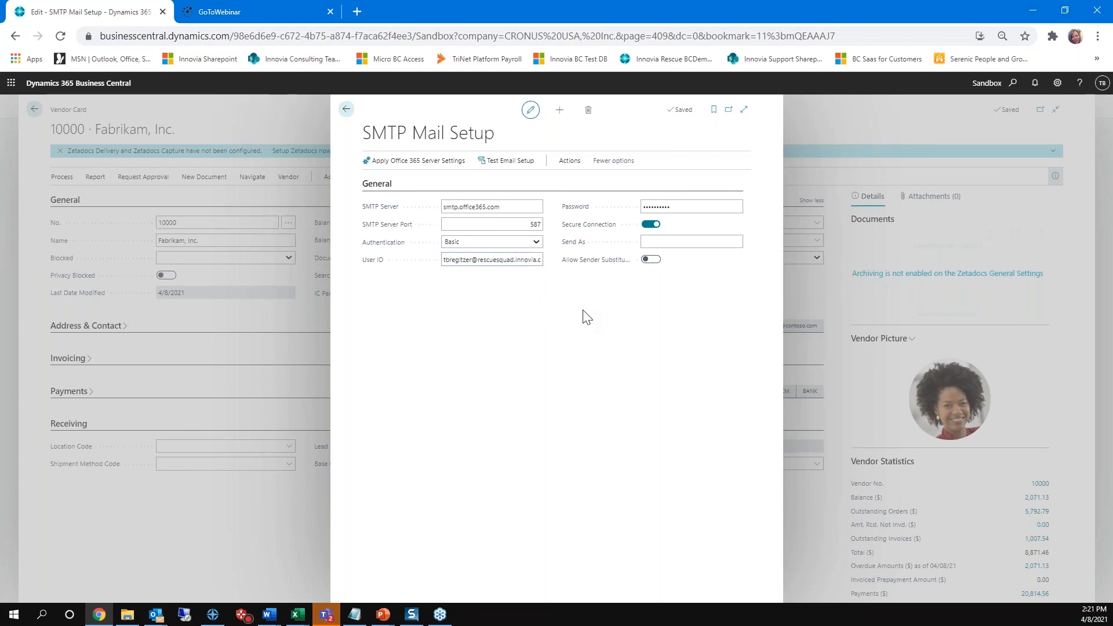
{"action": "left_click", "coordinate": [347, 111]}
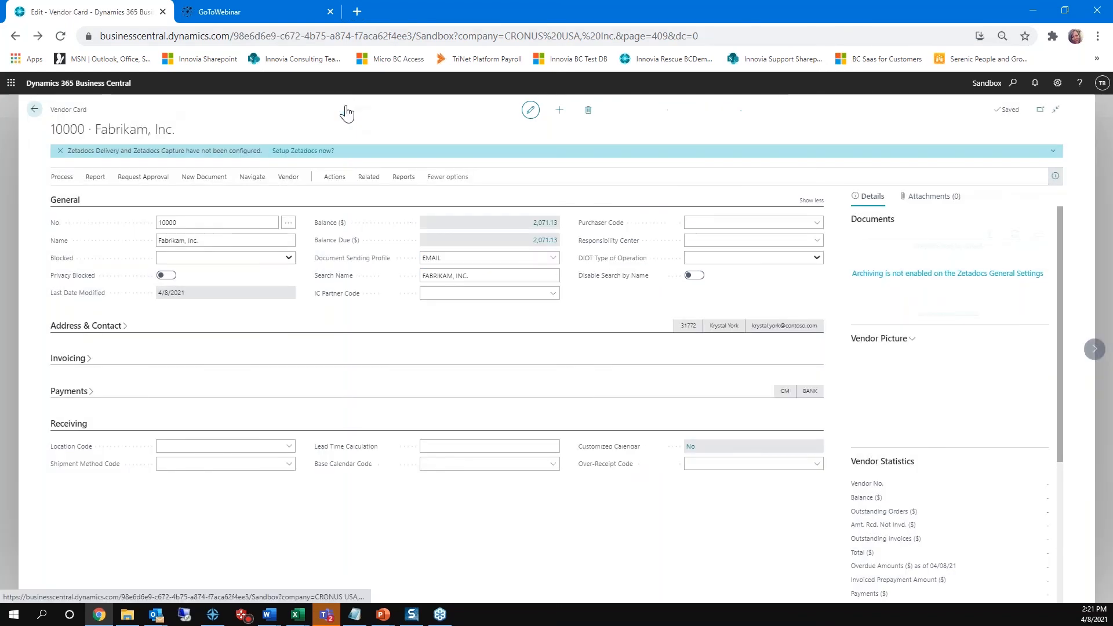
{"action": "left_click", "coordinate": [35, 110]}
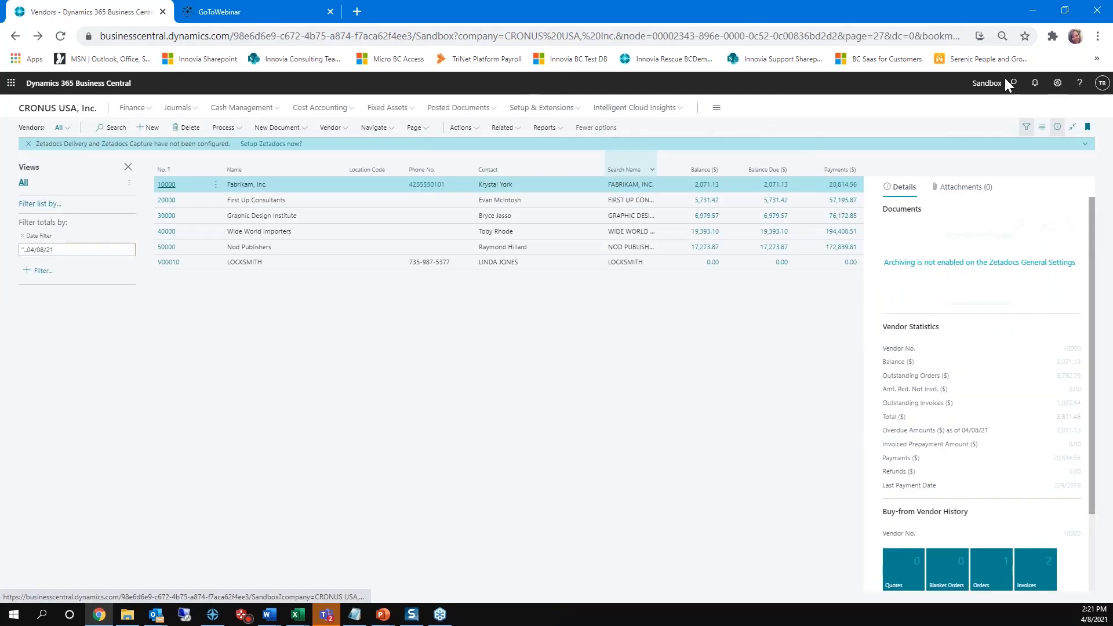
Step: Open the Purchases & Payables Setup and examine its settings from General down to Default Accounts
{"action": "left_click", "coordinate": [1013, 83]}
{"action": "type", "text": "pur setup"}
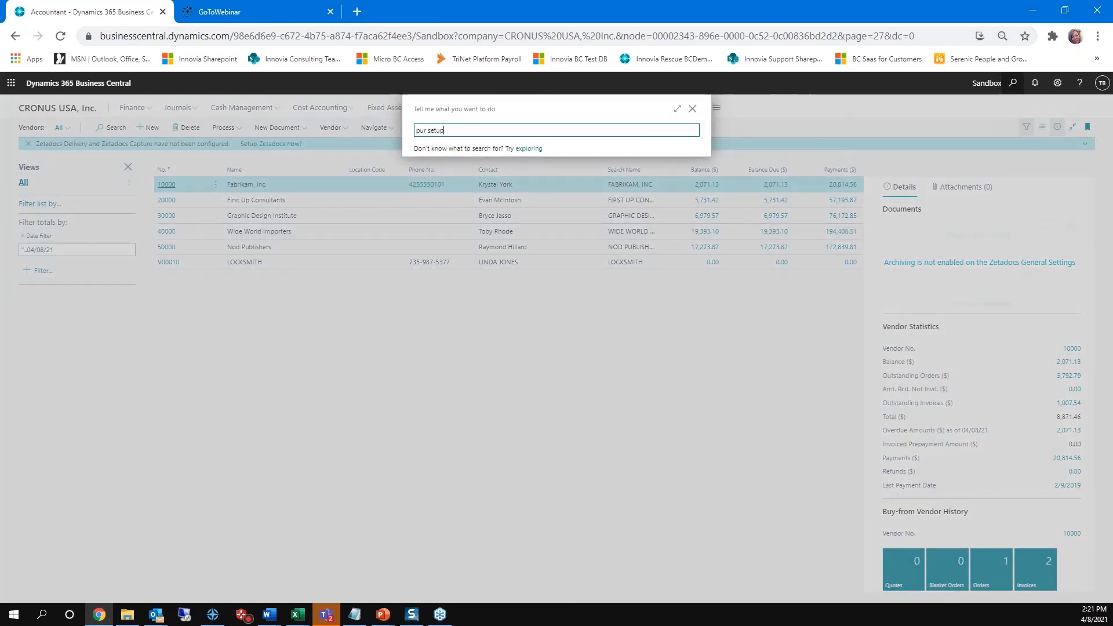
{"action": "left_click", "coordinate": [491, 171]}
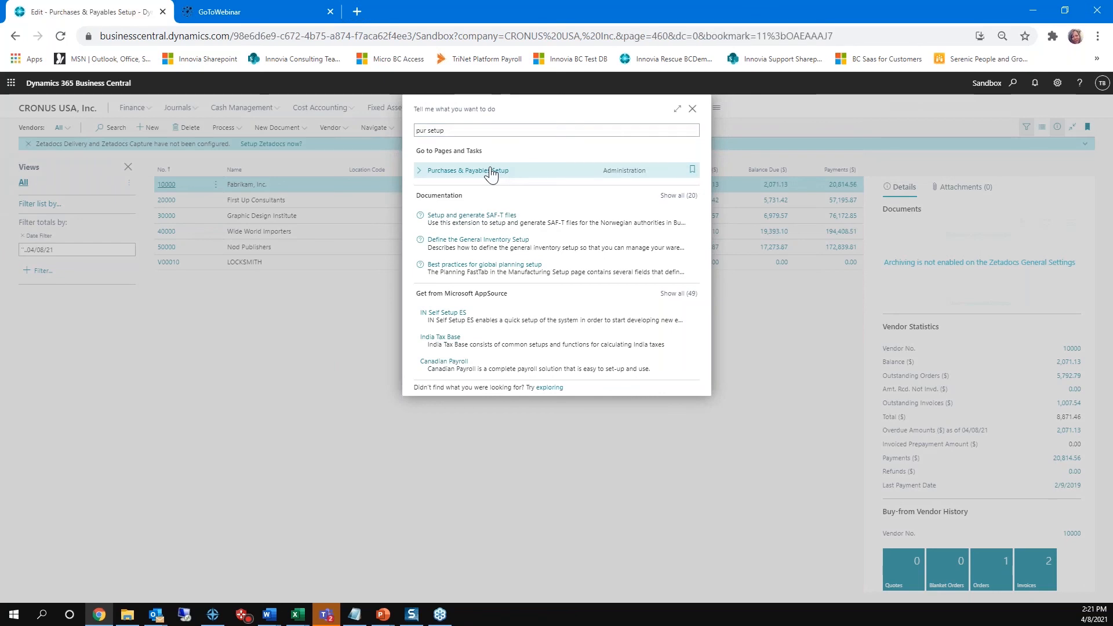
{"action": "scroll", "coordinate": [665, 301], "scroll_direction": "down", "scroll_amount": 2}
{"action": "scroll", "coordinate": [665, 301], "scroll_direction": "down", "scroll_amount": 1}
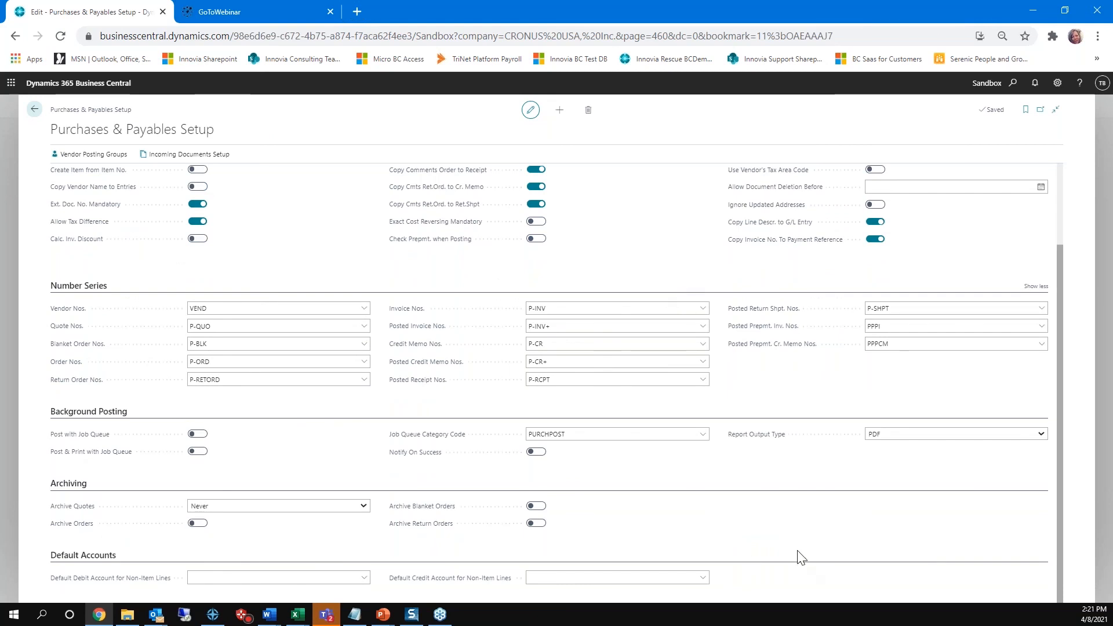
{"action": "scroll", "coordinate": [800, 547], "scroll_direction": "up", "scroll_amount": 3}
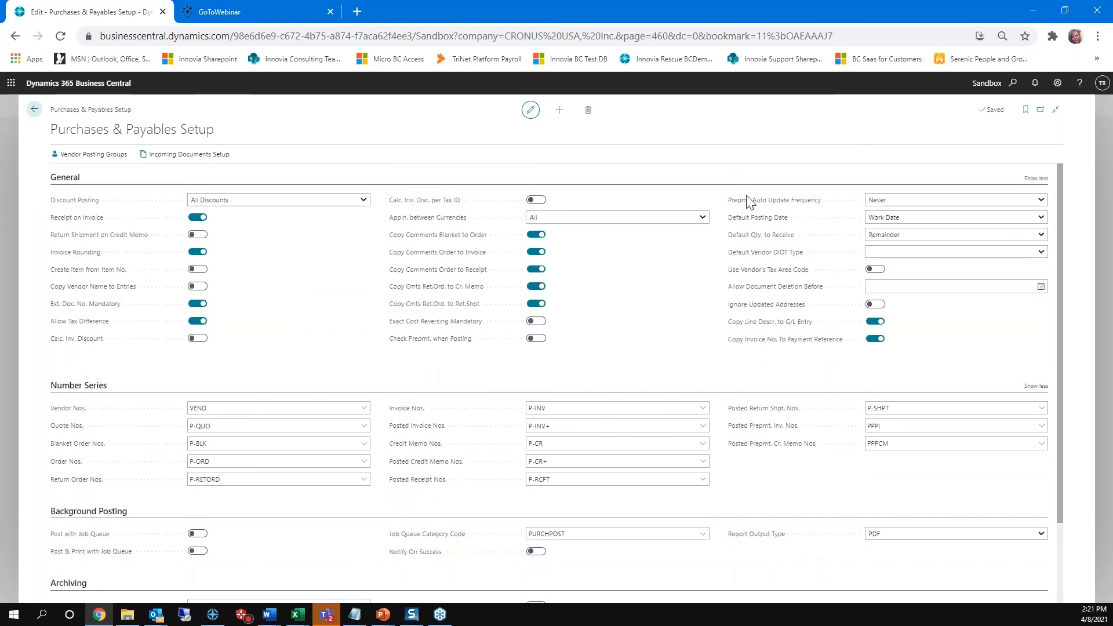
Step: Return to the vendor list and dismiss the Zetadocs configuration notification
{"action": "left_click", "coordinate": [34, 111]}
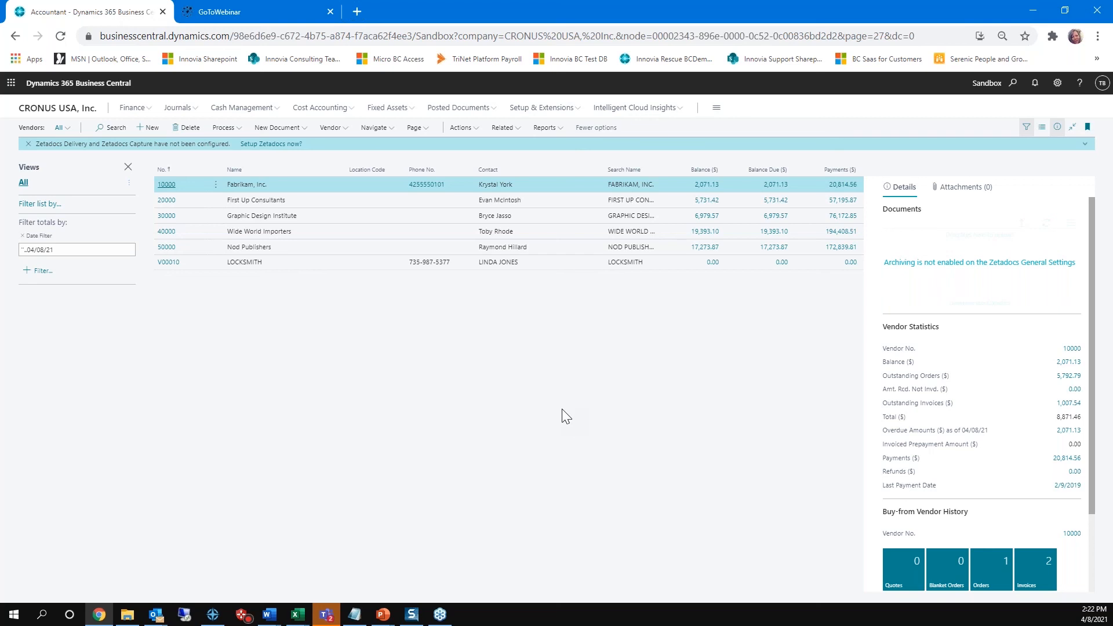
{"action": "left_click", "coordinate": [27, 144]}
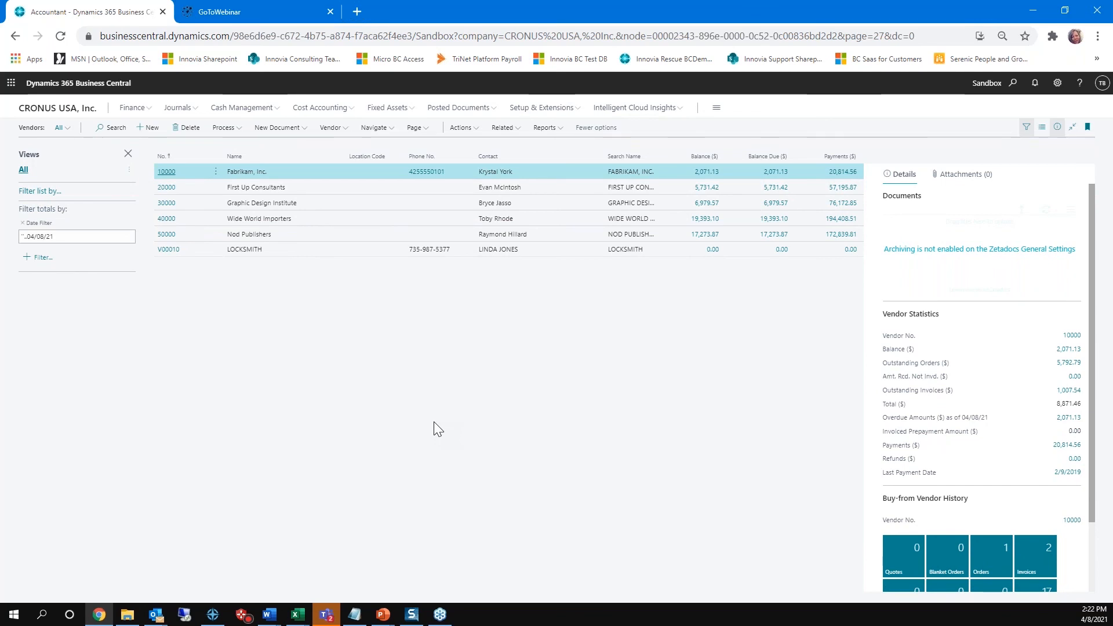